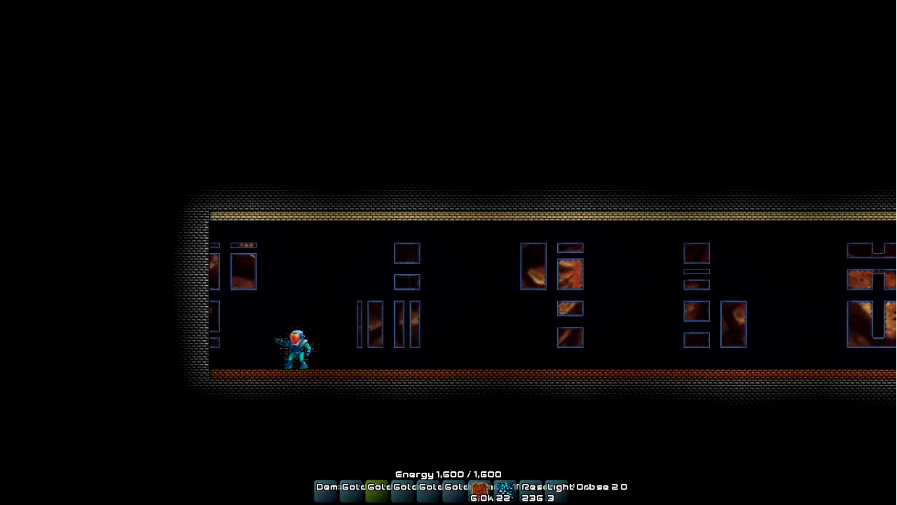
Move The Keys Of The Kingdom from its accessory slot into the inventory and equip it again as an accessory
left_click(490, 287)
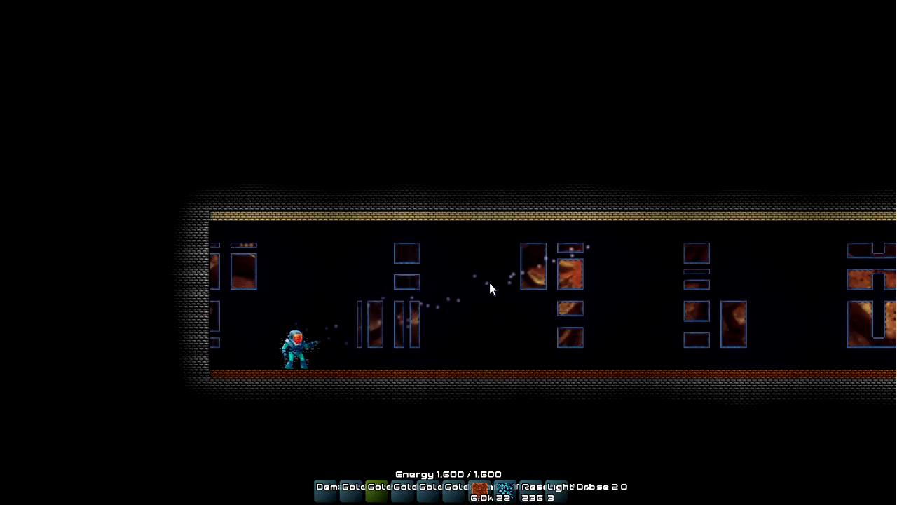
key("i")
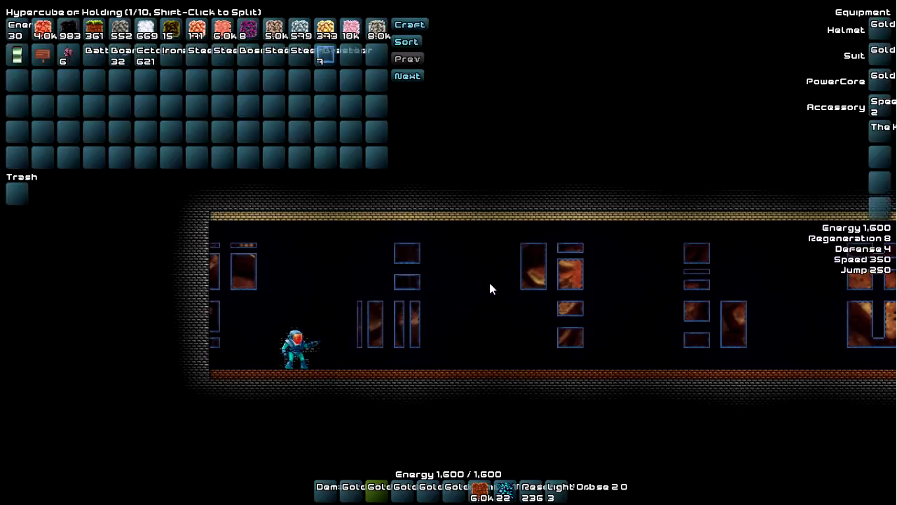
left_click(880, 129)
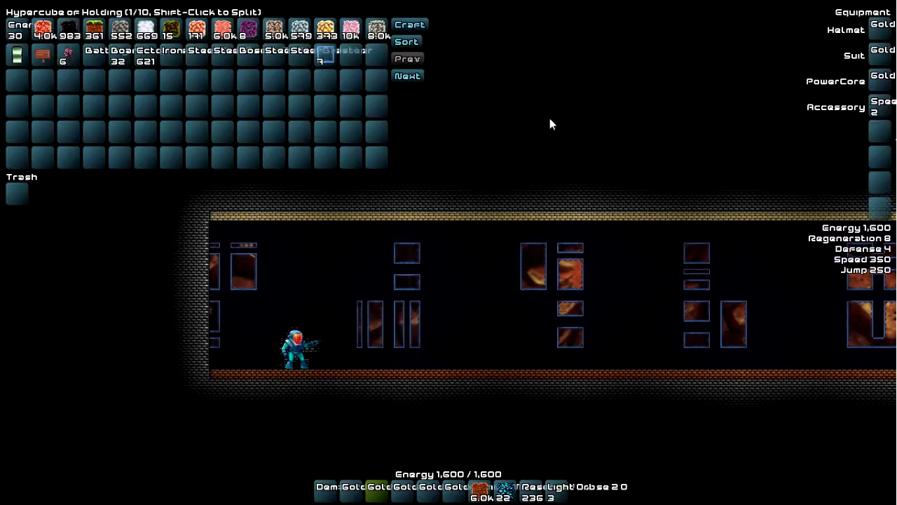
left_click(327, 109)
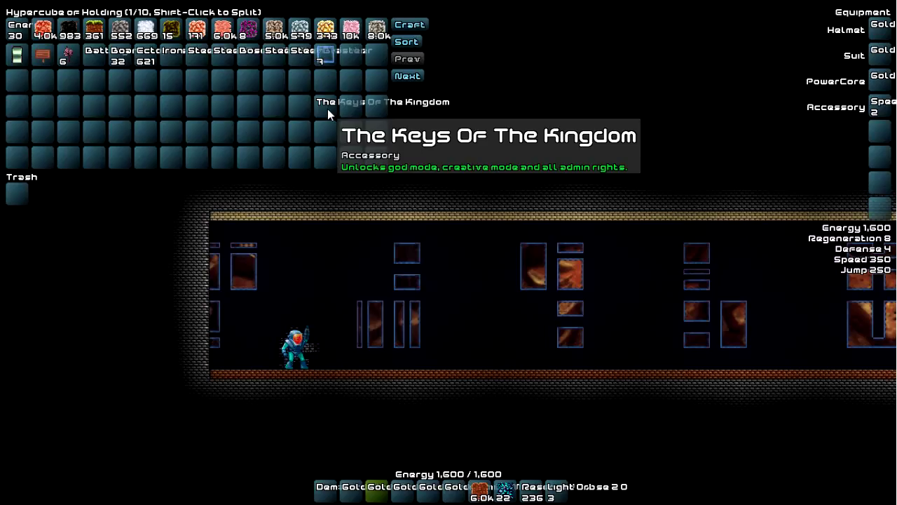
left_click(327, 109)
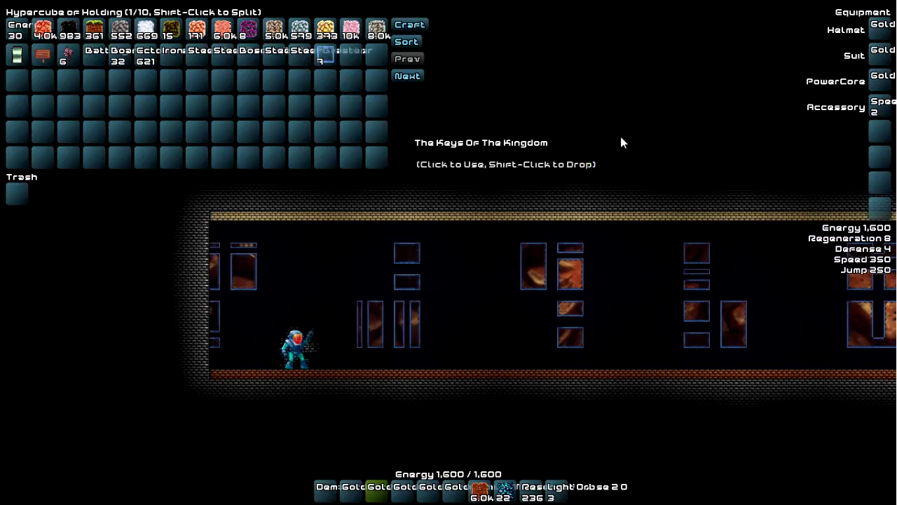
left_click(875, 139)
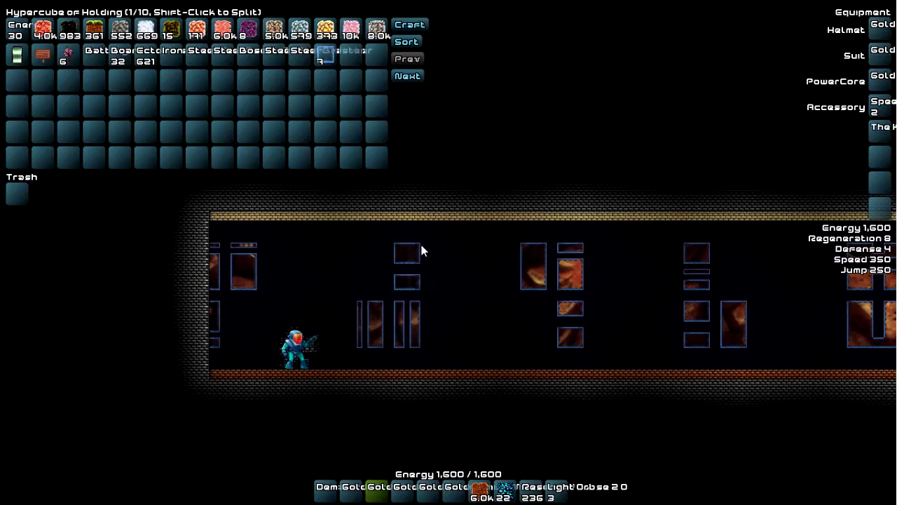
key("i")
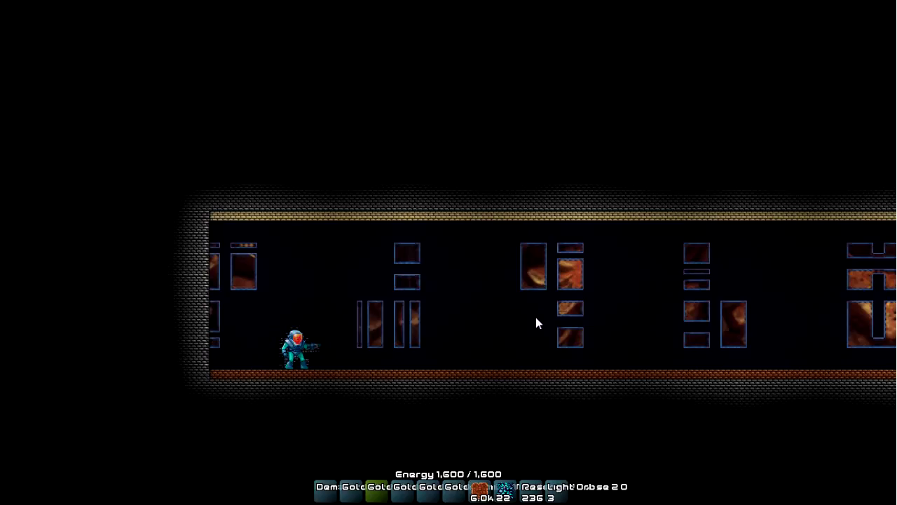
key("i")
key("i")
Move the character along the corridor and fly it up through the ceiling above the large chamber
key("d")
key("space")
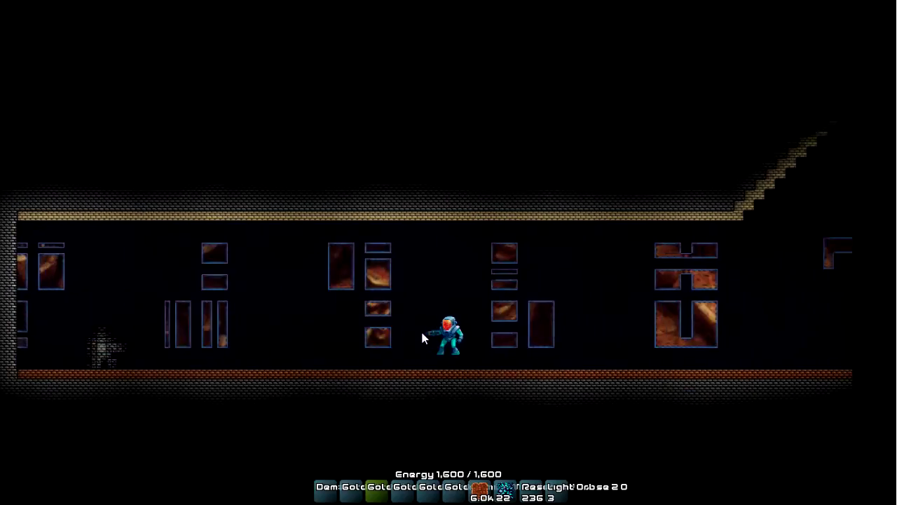
key("space")
key("a")
key("s")
key("d")
key("w")
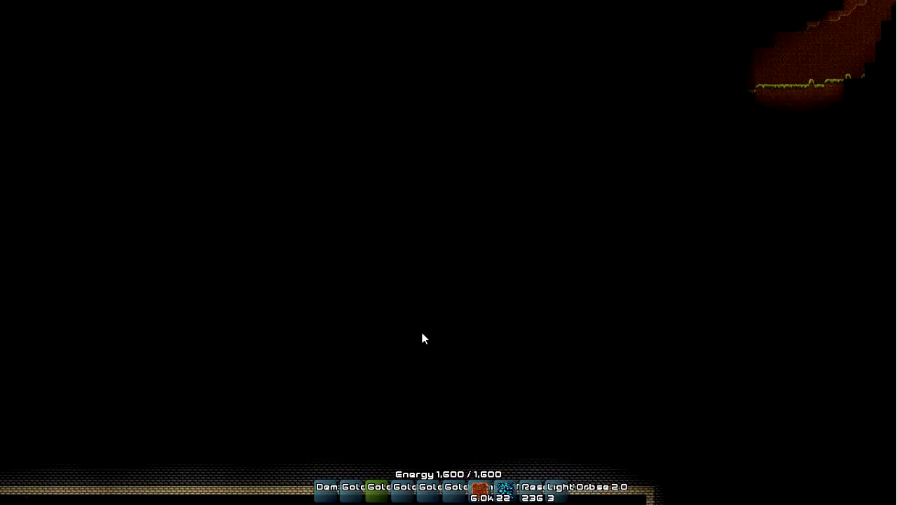
Fly the character down through the chest chamber to the pillared hall with the Crawlers and back towards the spike pit
key("s")
key("a")
key("d")
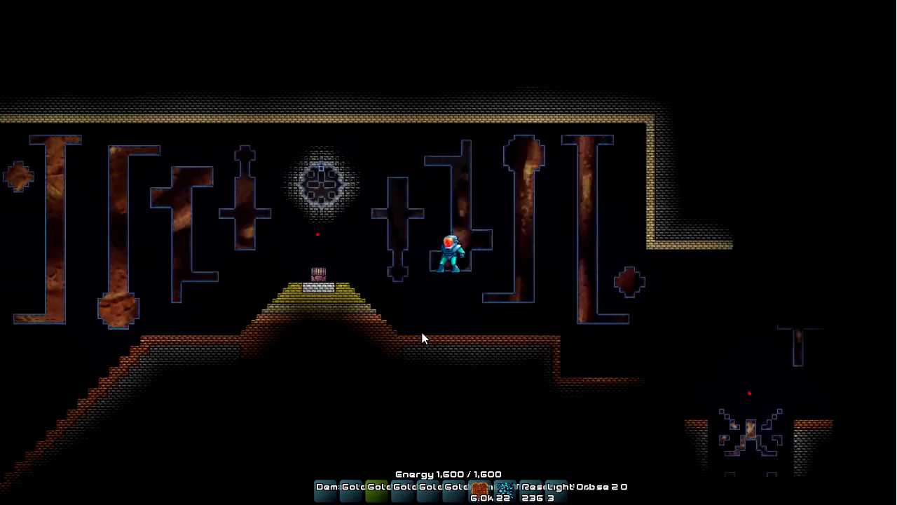
key("a")
key("s")
key("d")
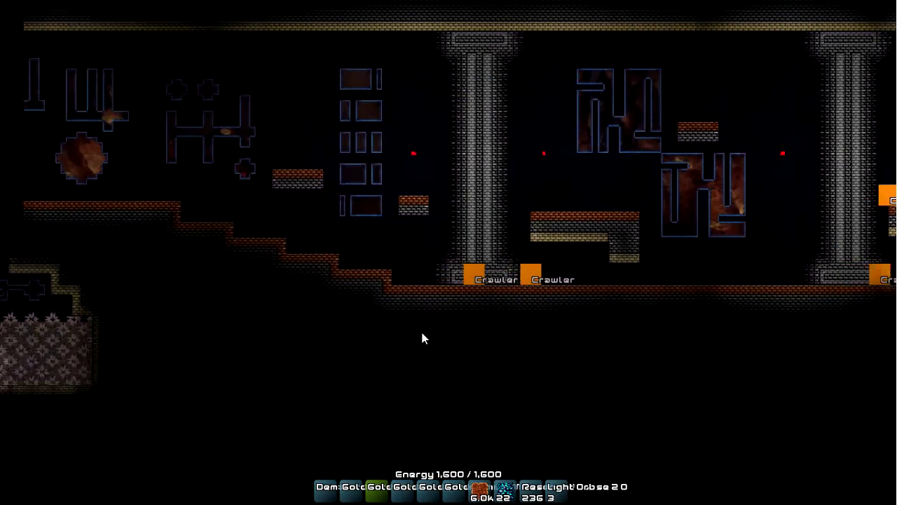
key("a")
key("w")
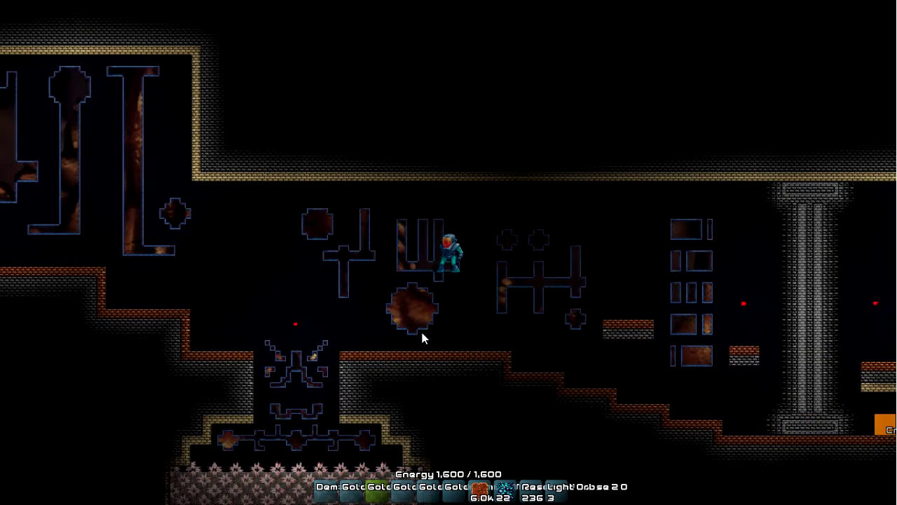
Light up the whole map and fly the character back to the sloped entrance of the chest chamber
key("l")
key("a")
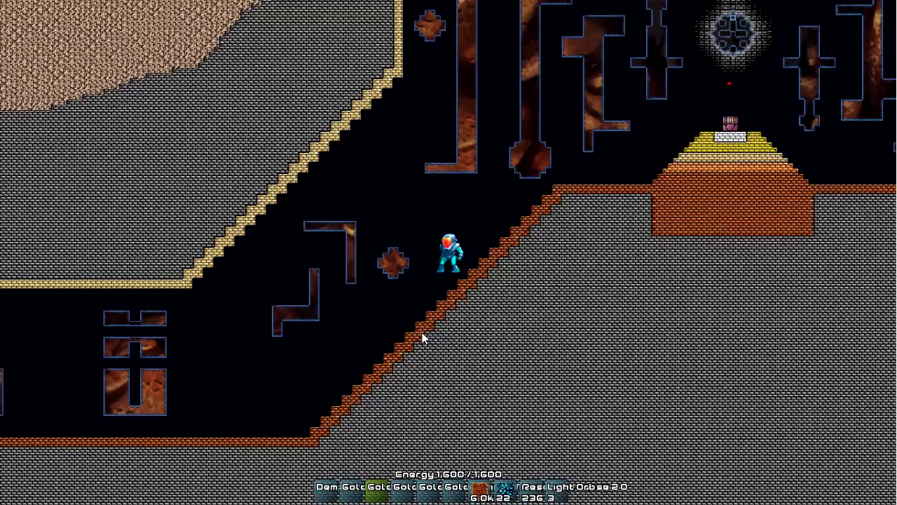
key("w")
key("d")
key("l")
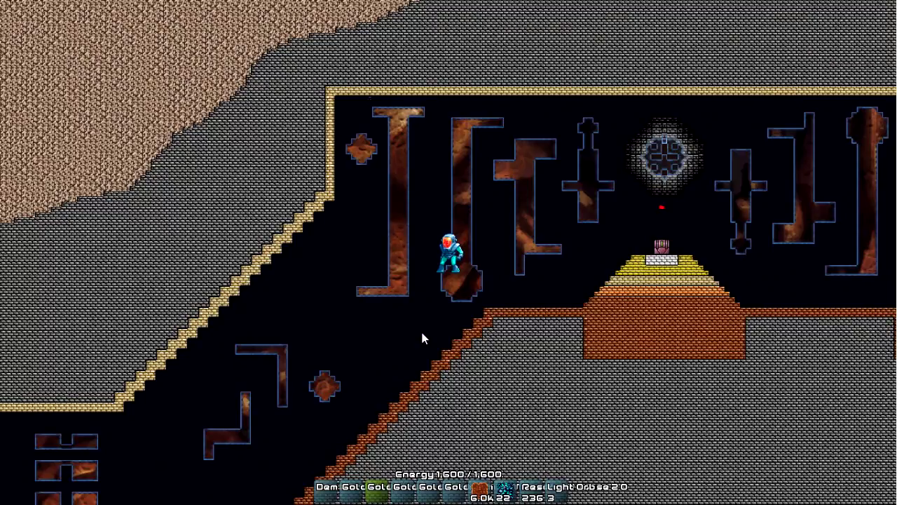
Bring up the material editing brushes and set the character down on the chamber floor above the stepped slope
key("Tab")
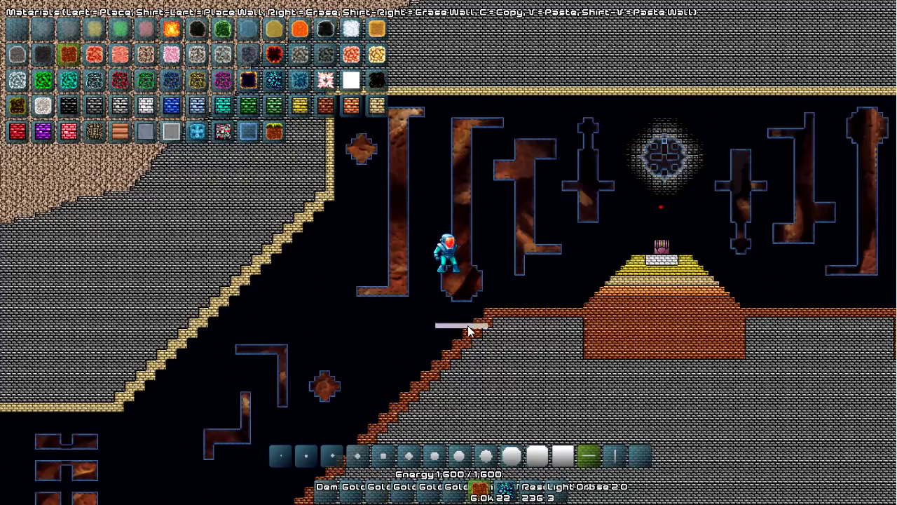
key("i")
key("i")
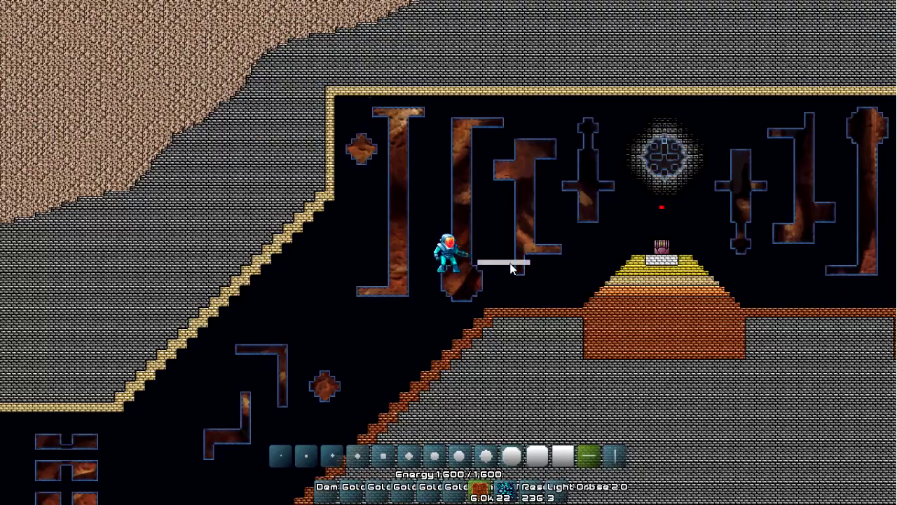
key("d")
key("a")
key("s")
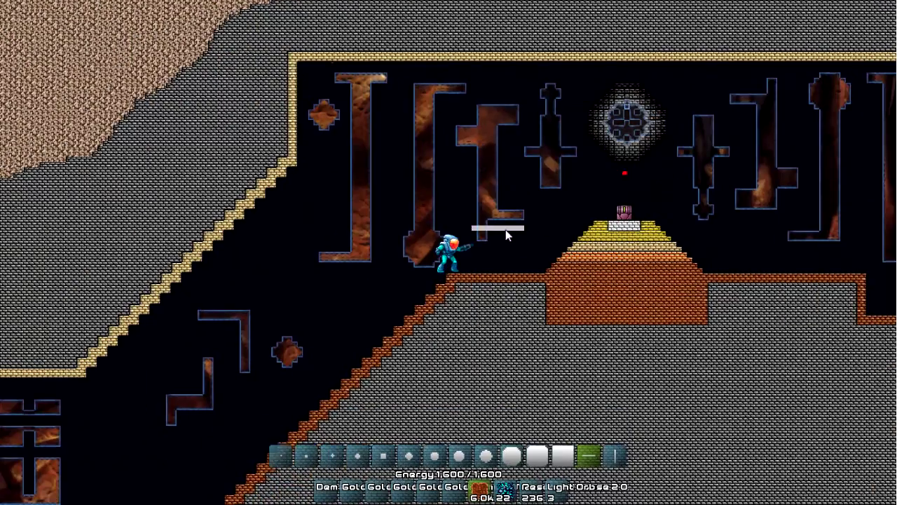
key("d")
Paint freehand strips of dirt across the sloped passage and the chest chamber with the horizontal line brush
mouse_move(485, 199)
left_mouse_down()
mouse_move(470, 209)
mouse_move(417, 208)
mouse_move(350, 238)
left_mouse_up()
left_click(491, 193)
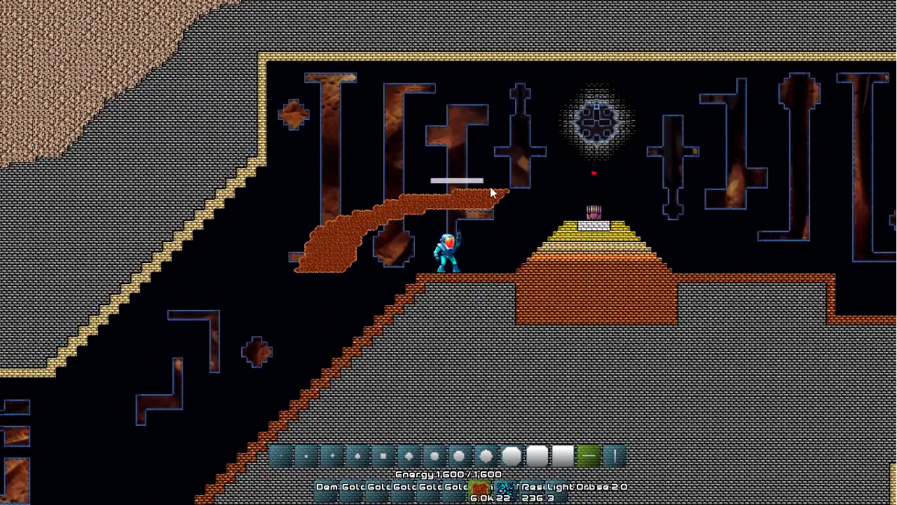
left_click_drag(556, 180, 622, 166)
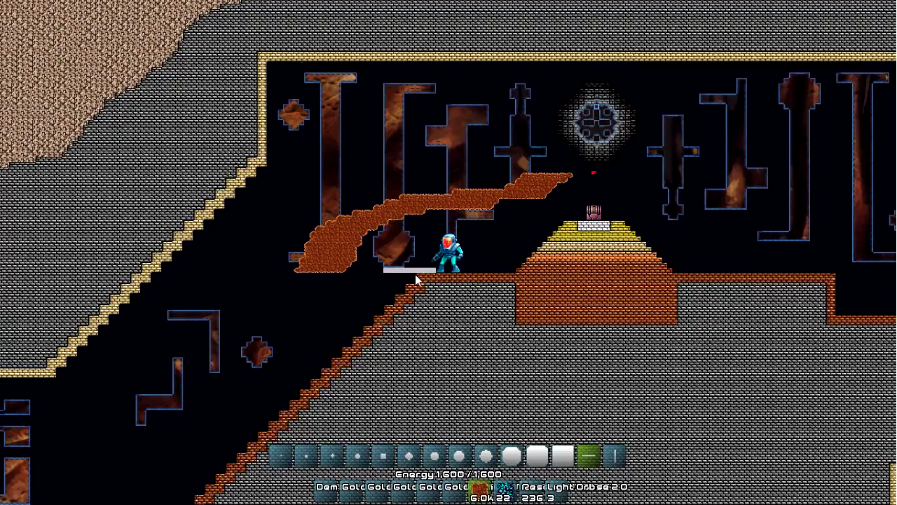
key("Tab")
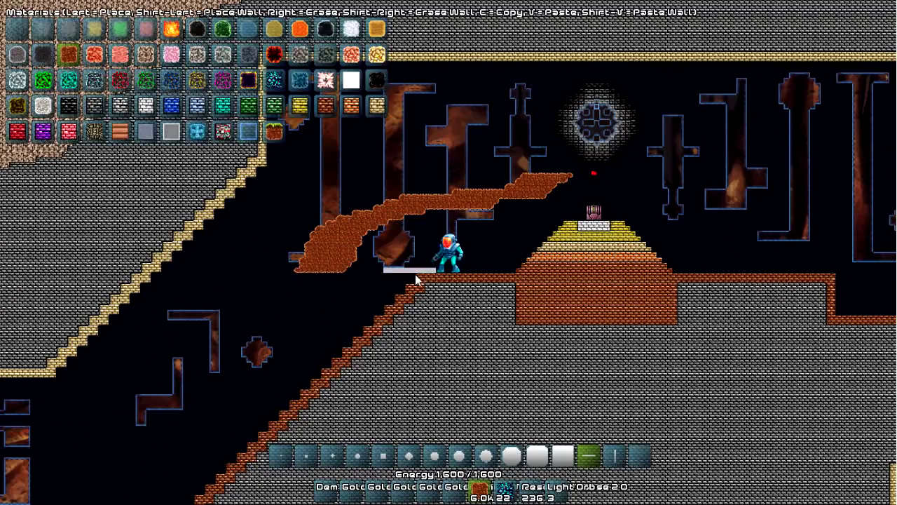
left_click_drag(263, 268, 141, 397)
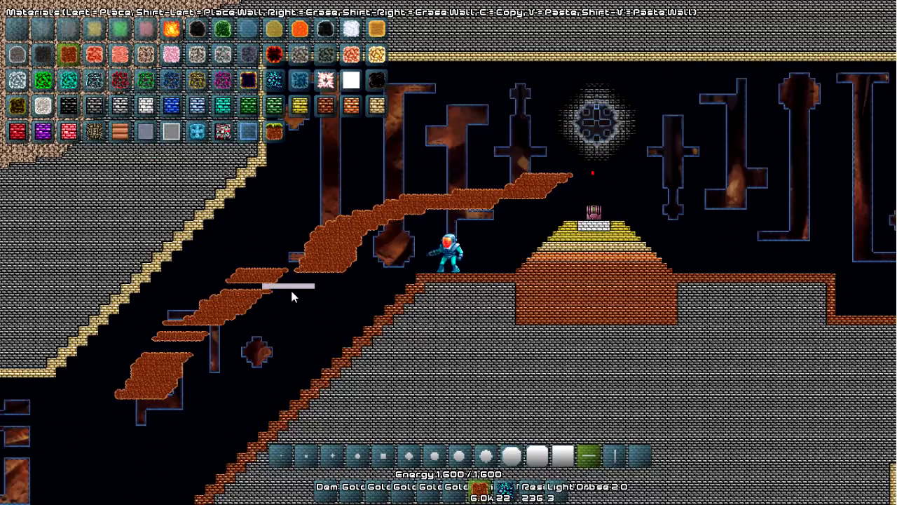
mouse_move(437, 167)
left_mouse_down()
mouse_move(481, 202)
mouse_move(443, 202)
mouse_move(380, 263)
mouse_move(423, 165)
mouse_move(355, 210)
mouse_move(513, 189)
mouse_move(537, 158)
mouse_move(345, 235)
mouse_move(409, 191)
left_mouse_up()
key("Tab")
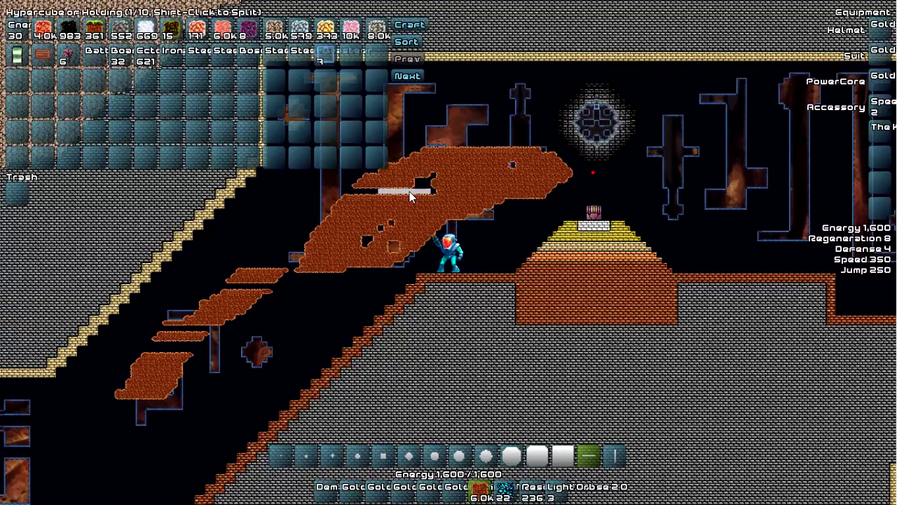
key("Tab")
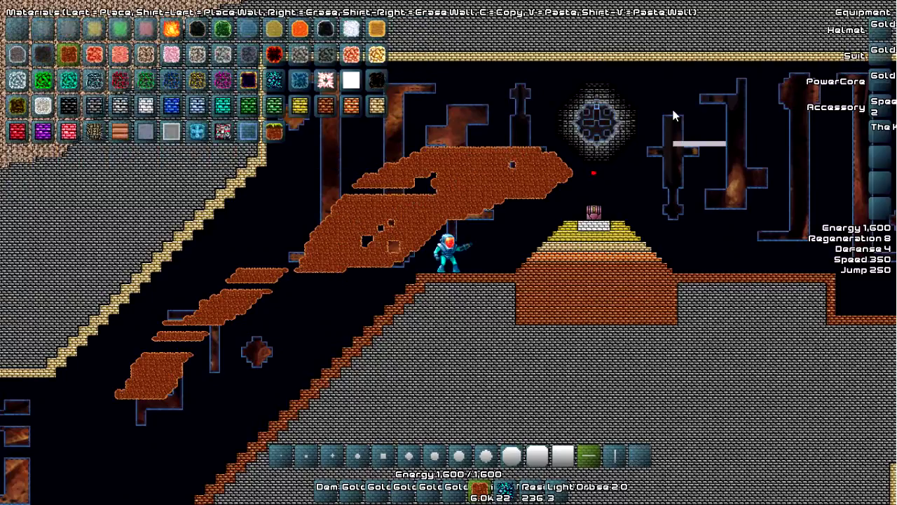
left_click_drag(700, 141, 413, 144)
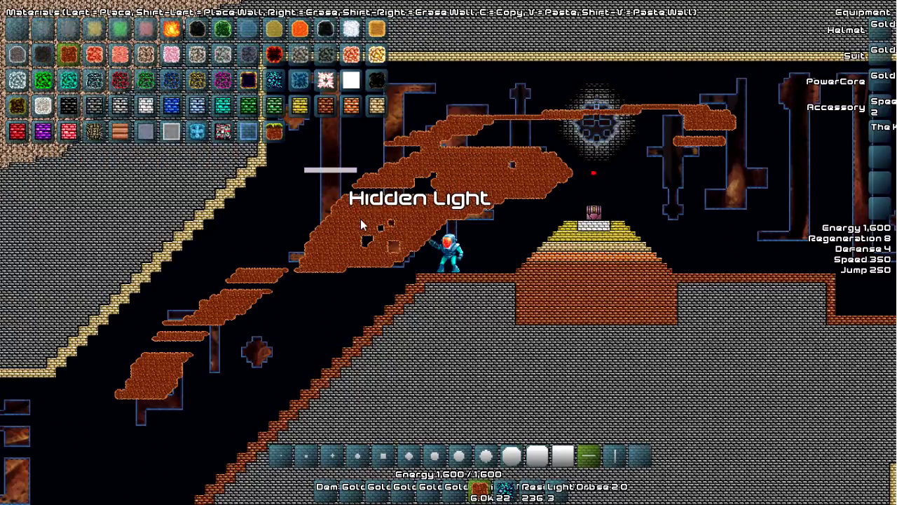
Erase all the painted dirt from the passage and chamber with a large rounded-square brush
left_click(546, 459)
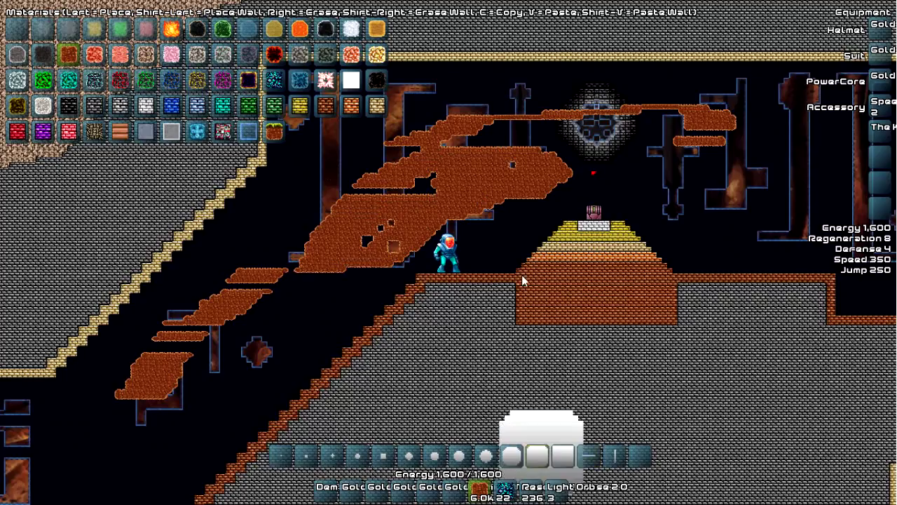
mouse_move(463, 140)
left_mouse_down()
mouse_move(310, 245)
mouse_move(160, 386)
mouse_move(371, 230)
mouse_move(549, 143)
mouse_move(501, 162)
mouse_move(691, 146)
mouse_move(661, 132)
mouse_move(706, 134)
mouse_move(623, 136)
mouse_move(790, 219)
left_mouse_up()
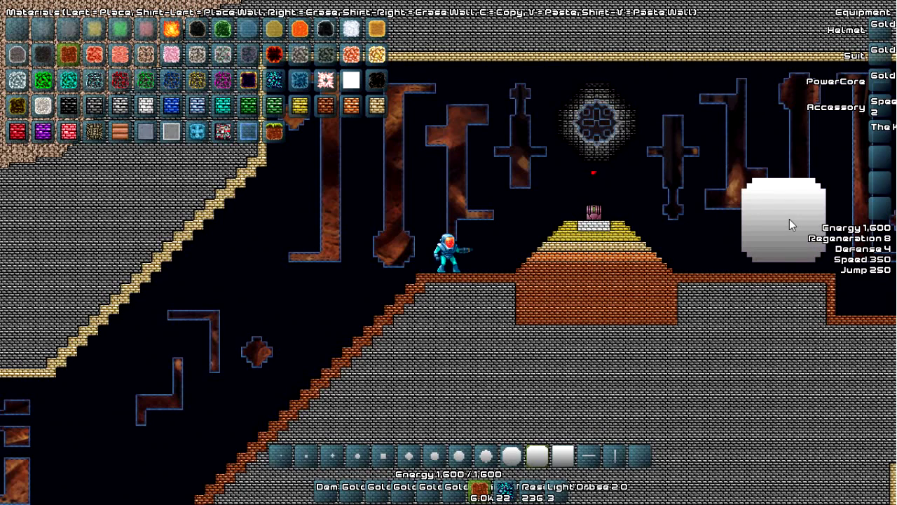
Fly up above the surface and build a floating dirt basin with an open top and a dirt back wall around the character
key("d")
key("w")
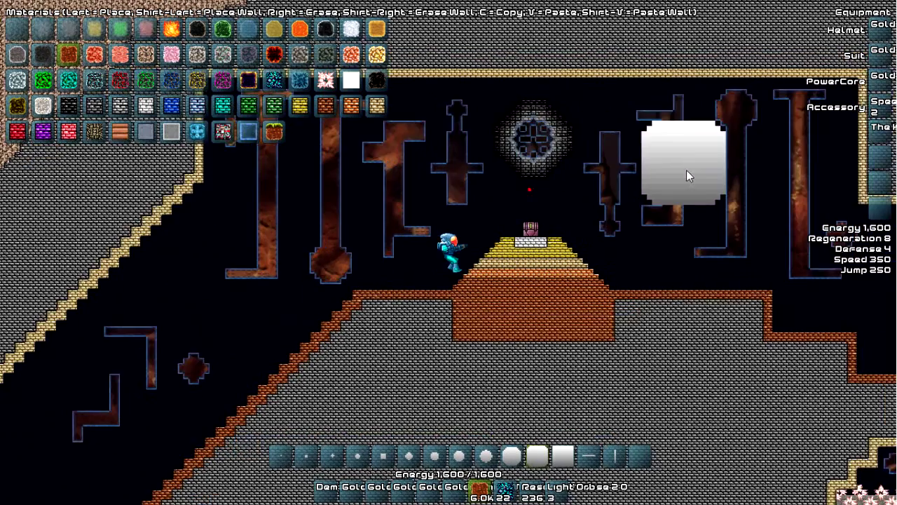
key("w")
key("w")
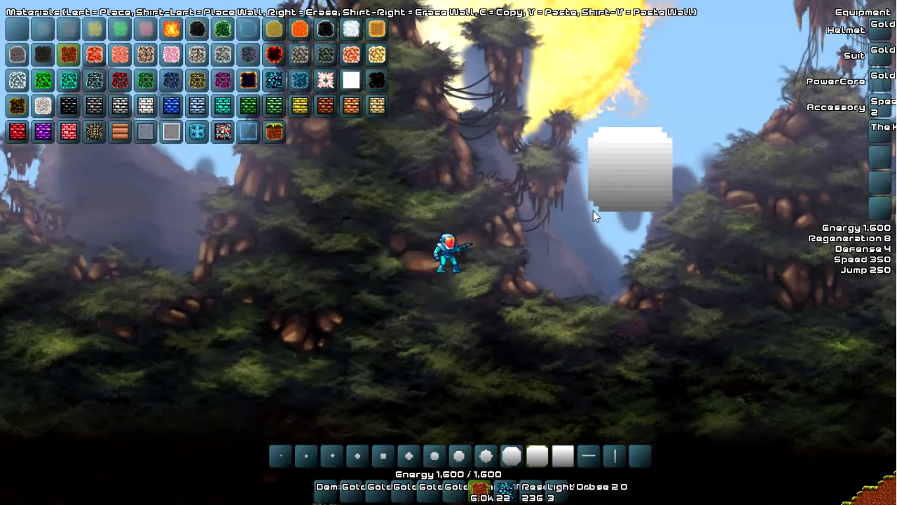
mouse_move(172, 242)
left_mouse_down()
mouse_move(518, 242)
mouse_move(564, 194)
mouse_move(206, 230)
mouse_move(185, 193)
mouse_move(375, 315)
mouse_move(731, 278)
mouse_move(173, 176)
mouse_move(253, 212)
mouse_move(211, 227)
mouse_move(285, 214)
mouse_move(599, 201)
mouse_move(292, 210)
mouse_move(201, 257)
mouse_move(575, 240)
mouse_move(685, 251)
mouse_move(218, 179)
left_mouse_up()
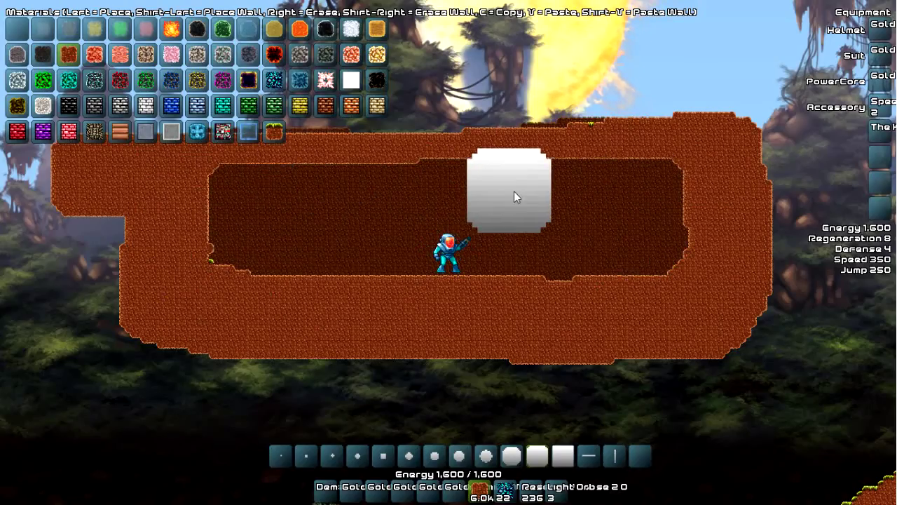
mouse_move(459, 200)
left_mouse_down()
mouse_move(431, 266)
mouse_move(552, 207)
mouse_move(582, 249)
mouse_move(260, 235)
mouse_move(619, 190)
mouse_move(527, 234)
mouse_move(530, 253)
left_mouse_up()
mouse_move(467, 152)
left_mouse_down()
mouse_move(520, 163)
mouse_move(413, 173)
mouse_move(400, 210)
mouse_move(267, 190)
mouse_move(329, 160)
mouse_move(607, 153)
mouse_move(568, 197)
mouse_move(337, 179)
mouse_move(346, 341)
mouse_move(416, 274)
left_mouse_up()
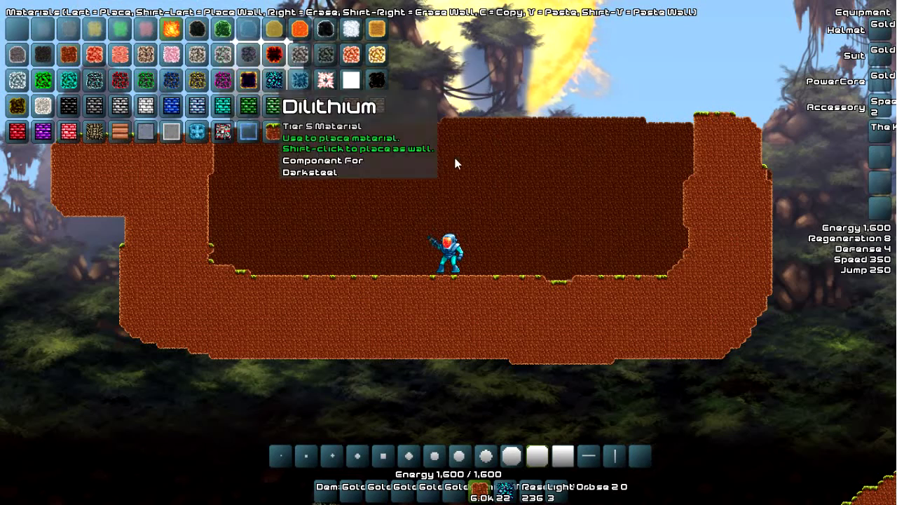
Pour fire into the dirt basin from above and move the character along its floor
left_click_drag(476, 136, 518, 100)
key("a")
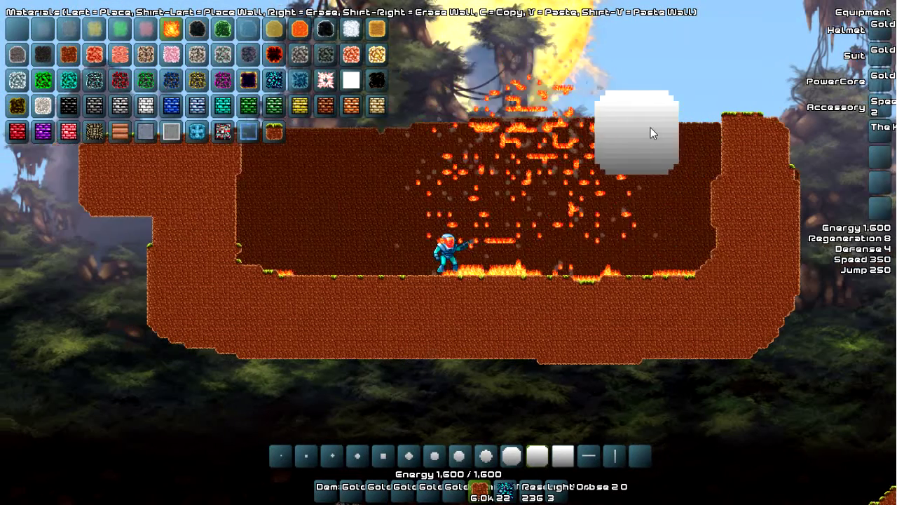
key("d")
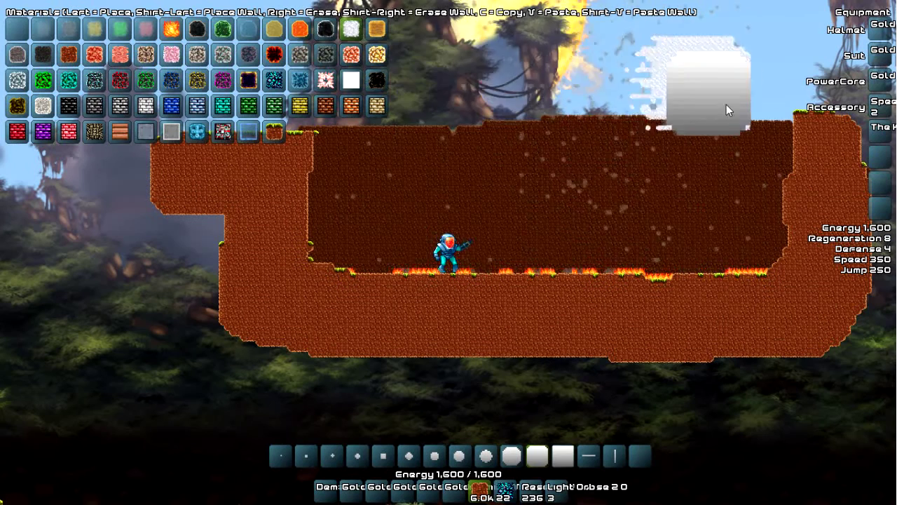
Drop snow and sand into the far side of the dirt basin to form a sloping pile
left_click_drag(726, 105, 740, 110)
left_click(379, 31)
left_click_drag(740, 42, 691, 35)
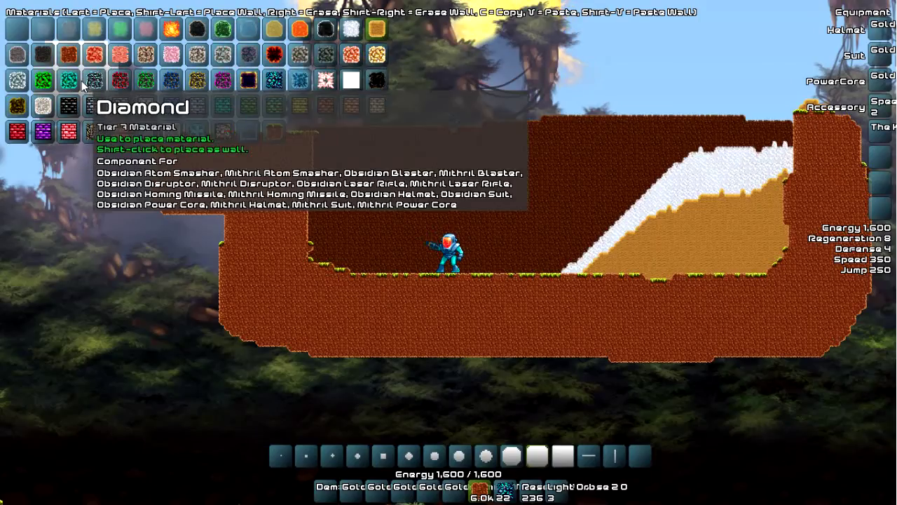
Place a small amount of the pale-blue mineral above the dirt basin and paint two large bone blocks across its upper edge
left_click(299, 84)
left_click(579, 118)
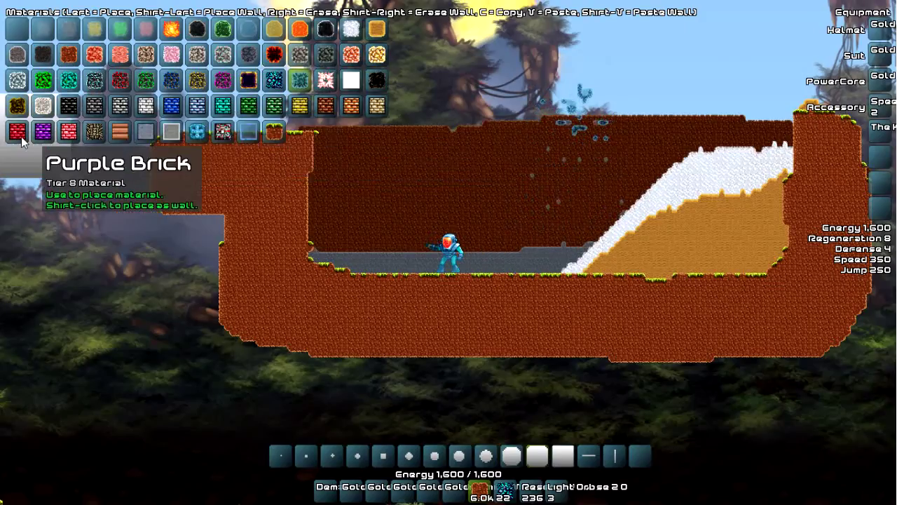
left_click(96, 131)
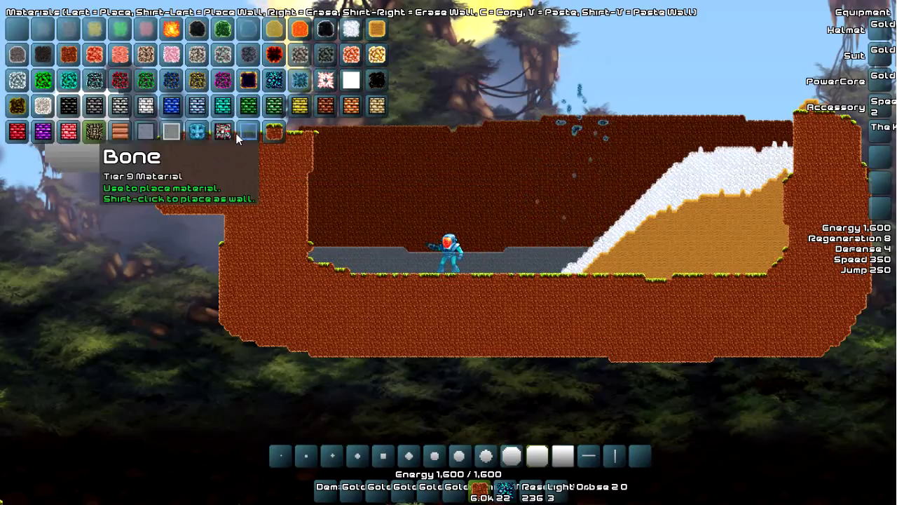
mouse_move(635, 96)
left_mouse_down()
mouse_move(516, 109)
mouse_move(304, 185)
left_mouse_up()
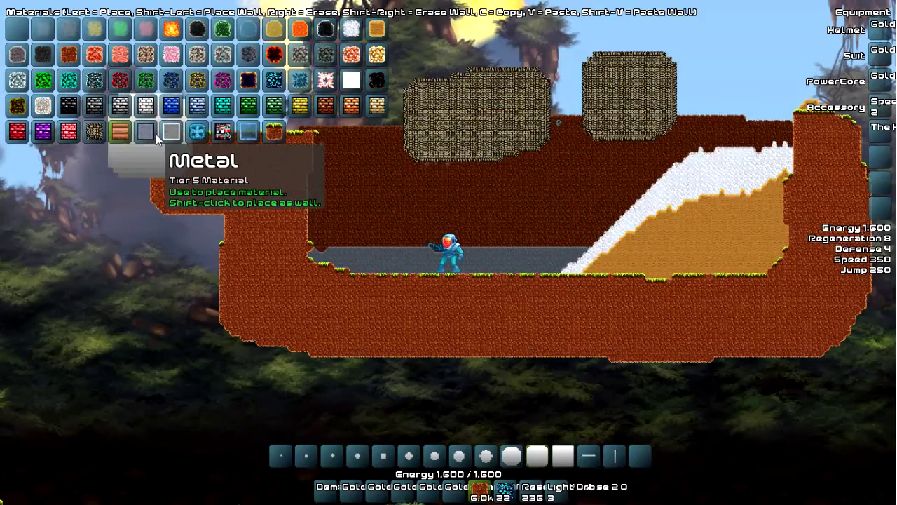
Paint a narrow horizontal strip of the light-blue material inside the basin with the horizontal line brush
left_click(200, 135)
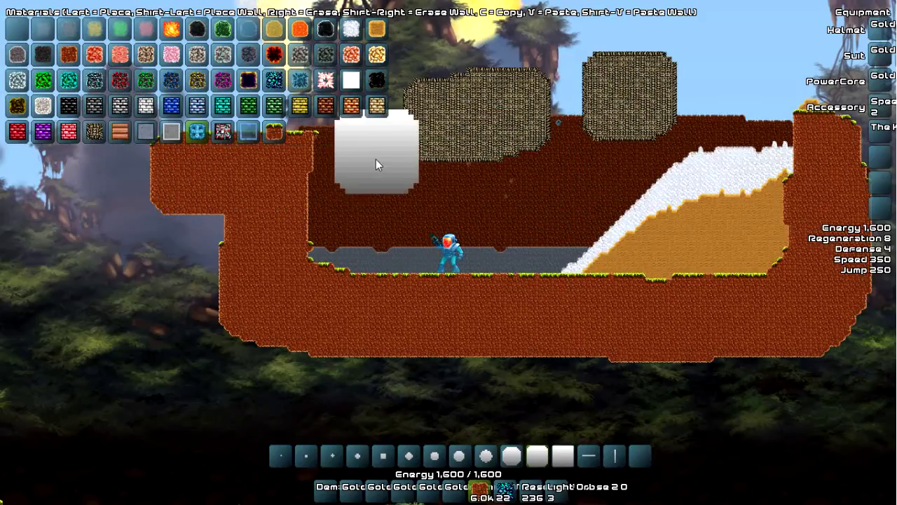
left_click(588, 455)
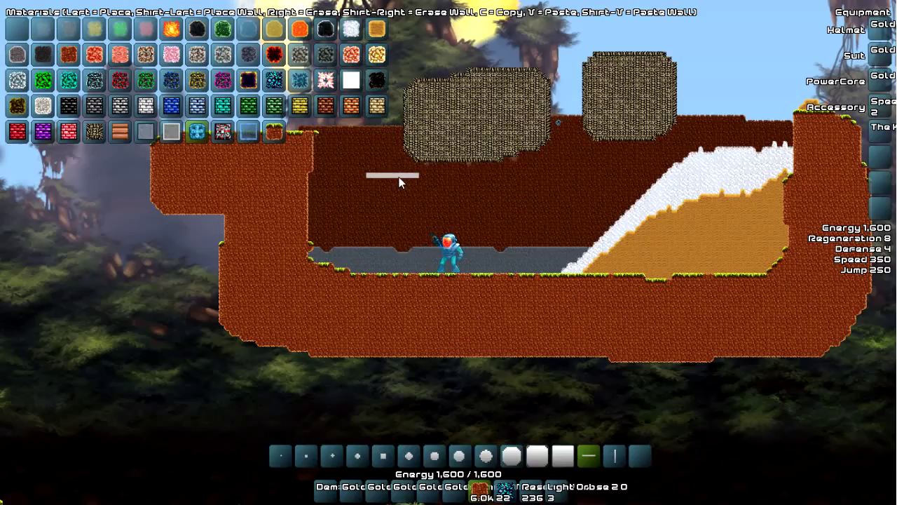
left_click_drag(399, 177, 453, 182)
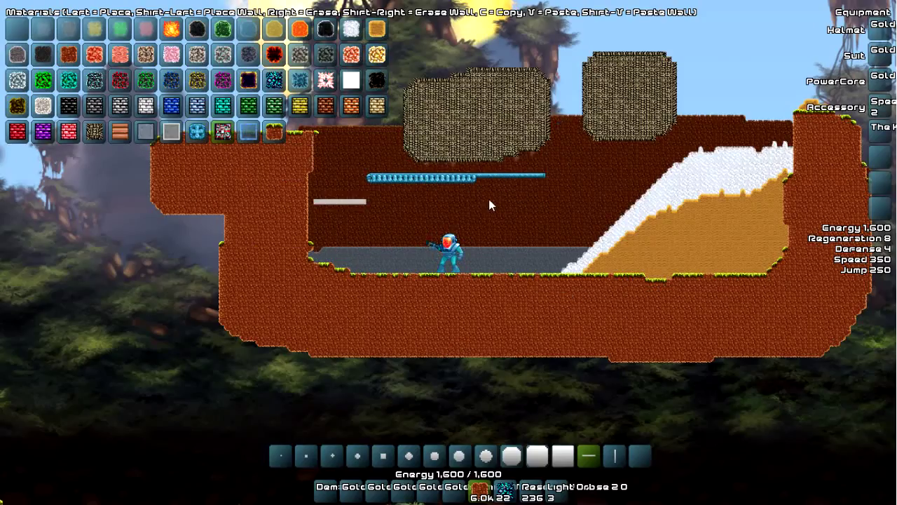
Paint thin streaks of other block materials around the blue strip and bone block, plus a grassy dirt patch on the basin's rim
mouse_move(503, 208)
left_mouse_down()
mouse_move(594, 186)
mouse_move(549, 165)
left_mouse_up()
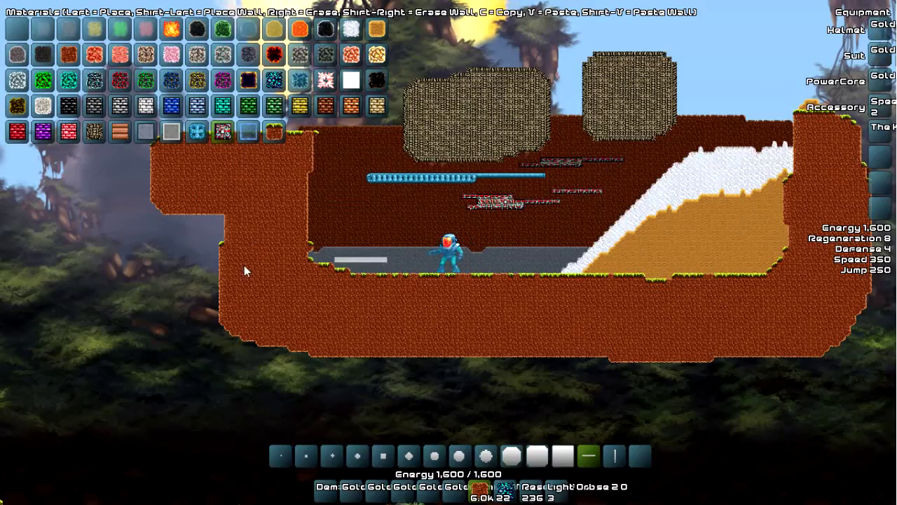
left_click(249, 133)
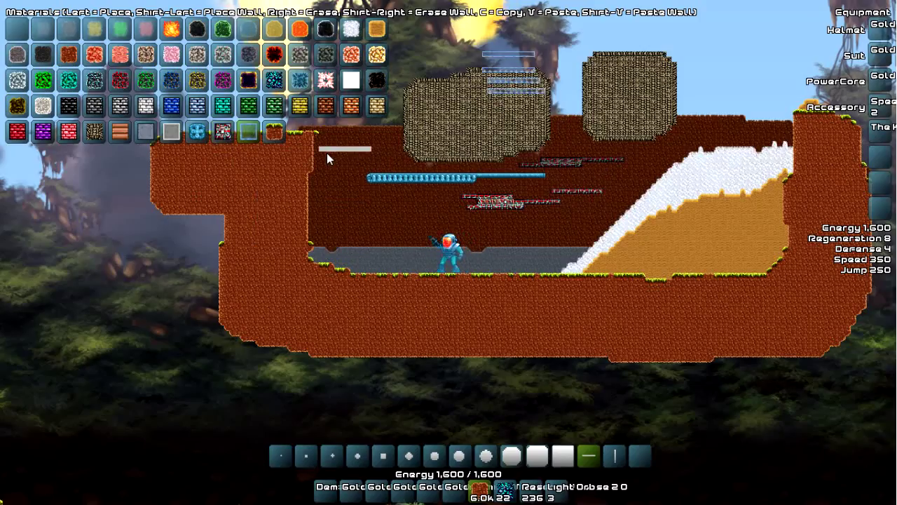
left_click(280, 133)
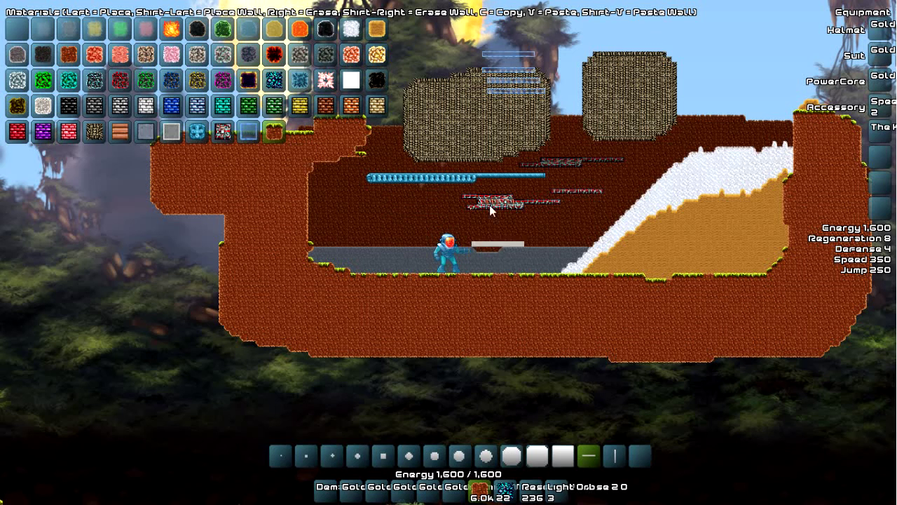
Fly down to the underground brick chamber, copy the stepped brick pedestal and paste it beside the original
key("c")
key("s")
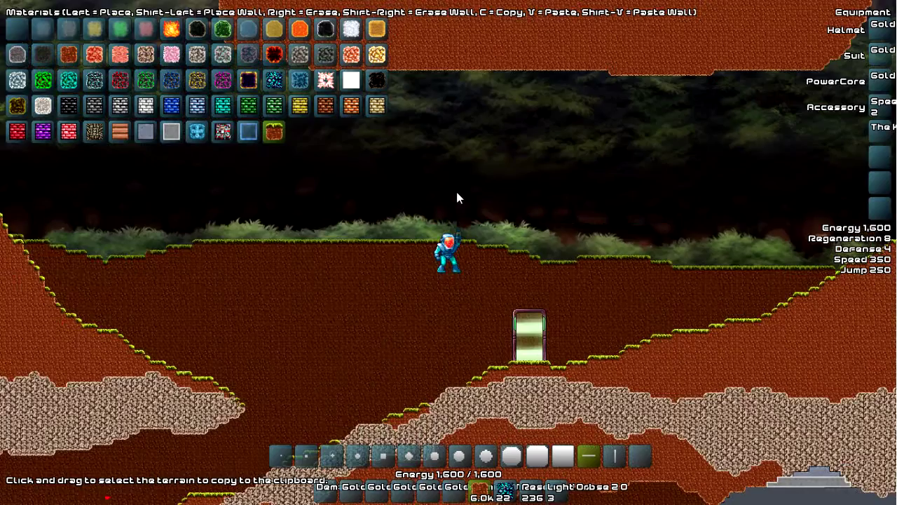
key("a")
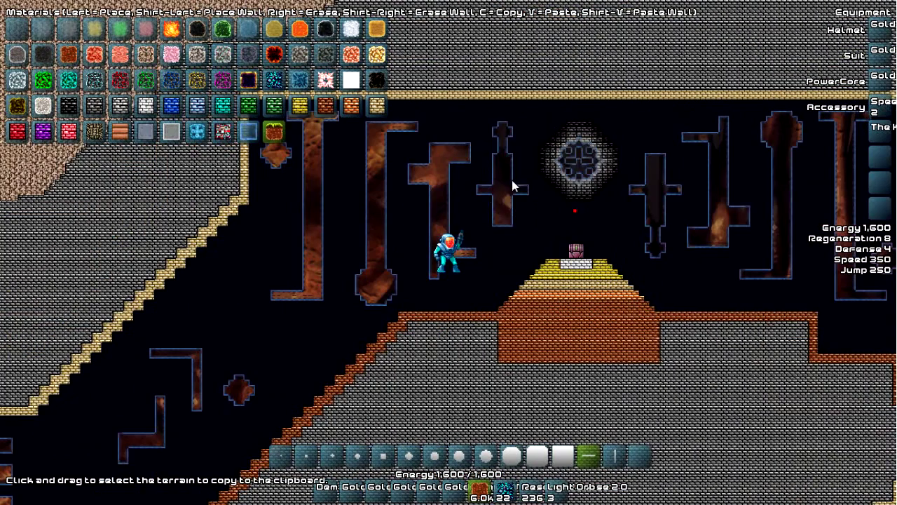
left_click_drag(475, 141, 684, 314)
key("d")
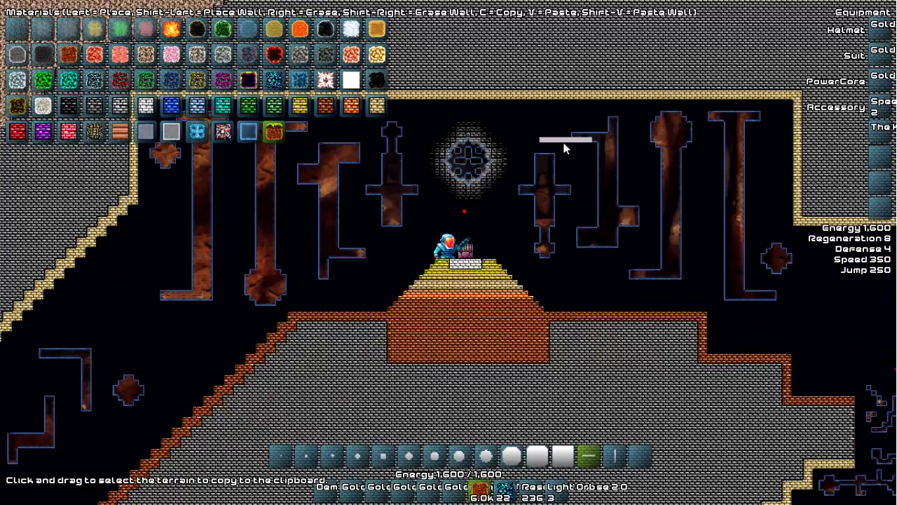
key("v")
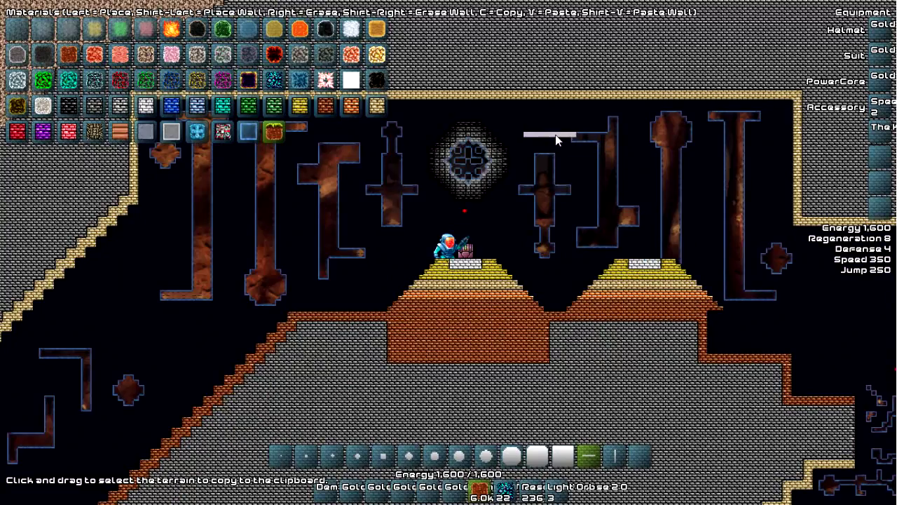
Fly along the brick corridor to the tall stone pillar and copy it to the clipboard
key("d")
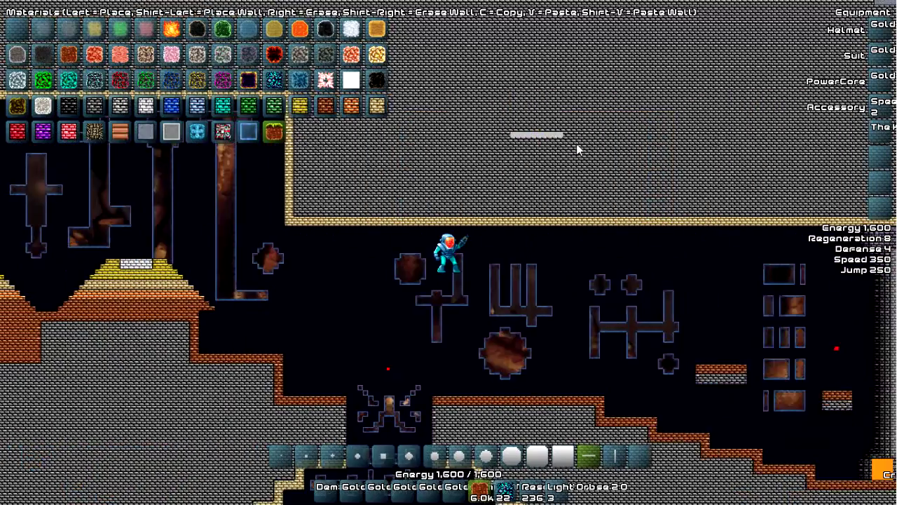
key("d")
key("s")
key("w")
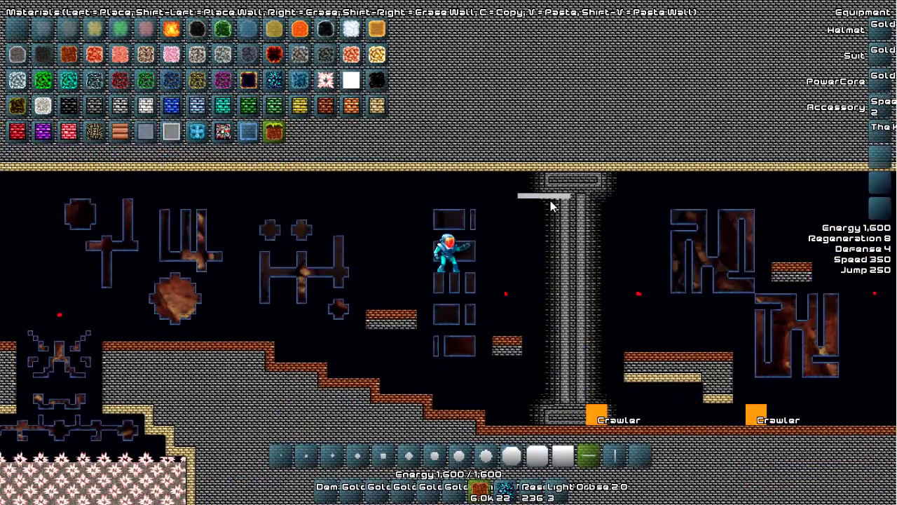
key("c")
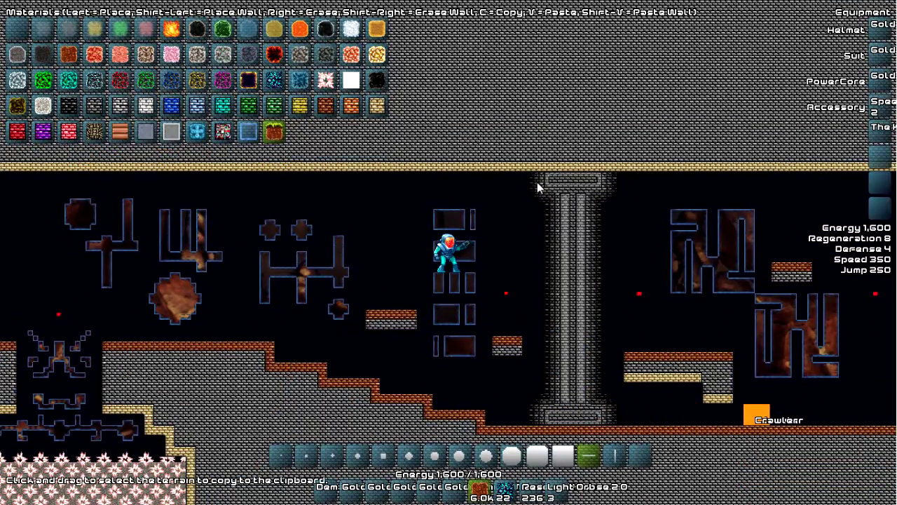
left_click_drag(550, 178, 630, 429)
Paste copies of the stone pillar farther along the corridor, including one midway between the two existing pillars
key("d")
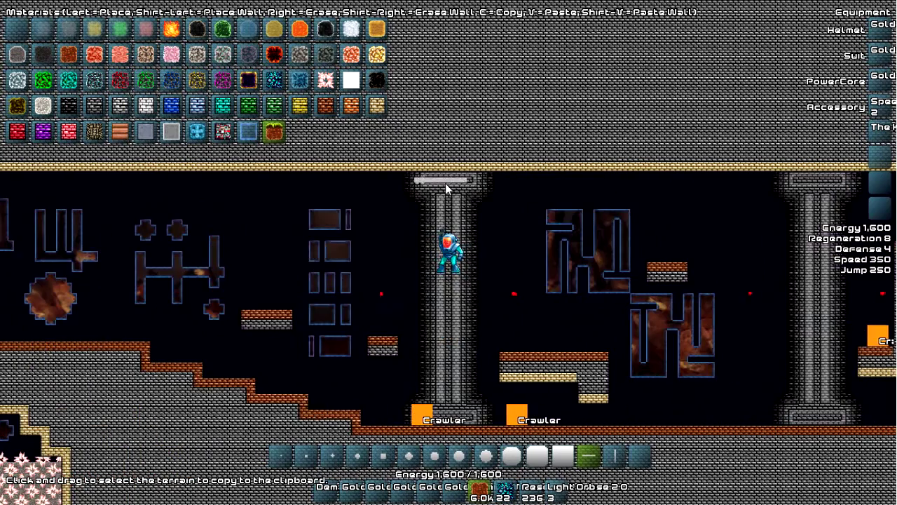
key("d")
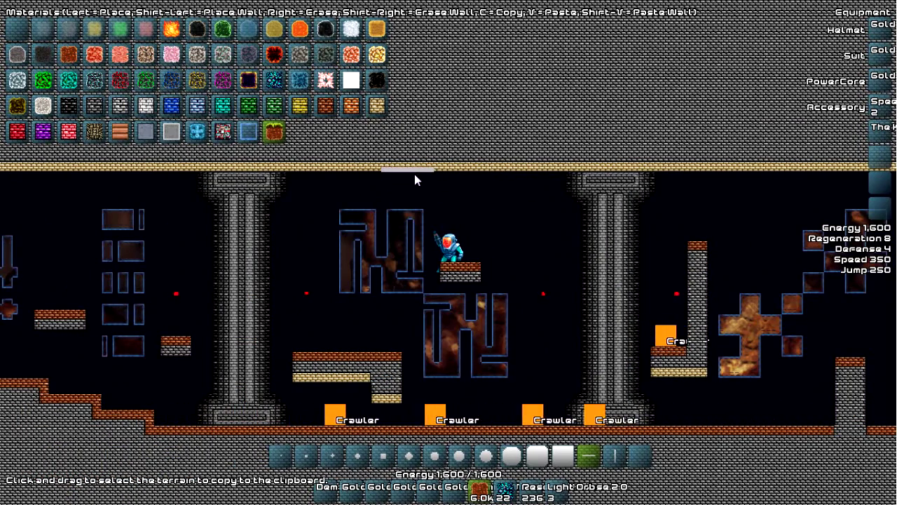
key("v")
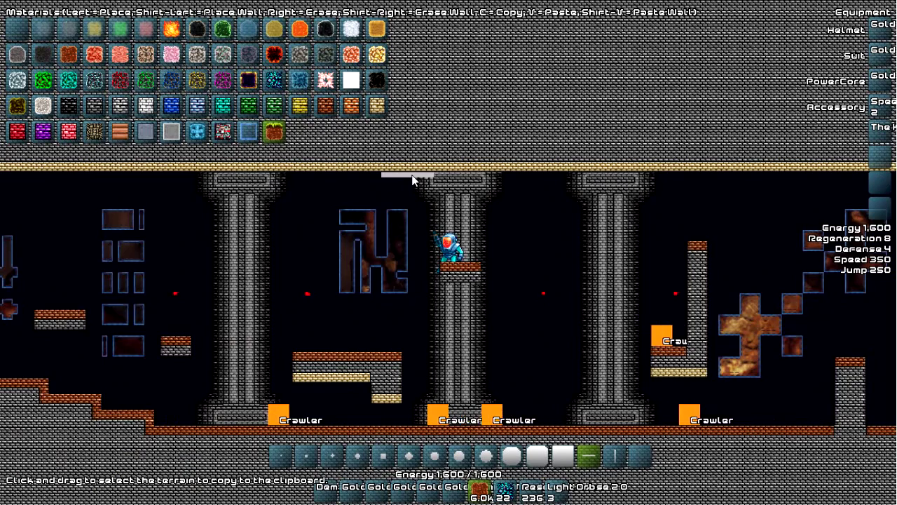
key("d")
key("d")
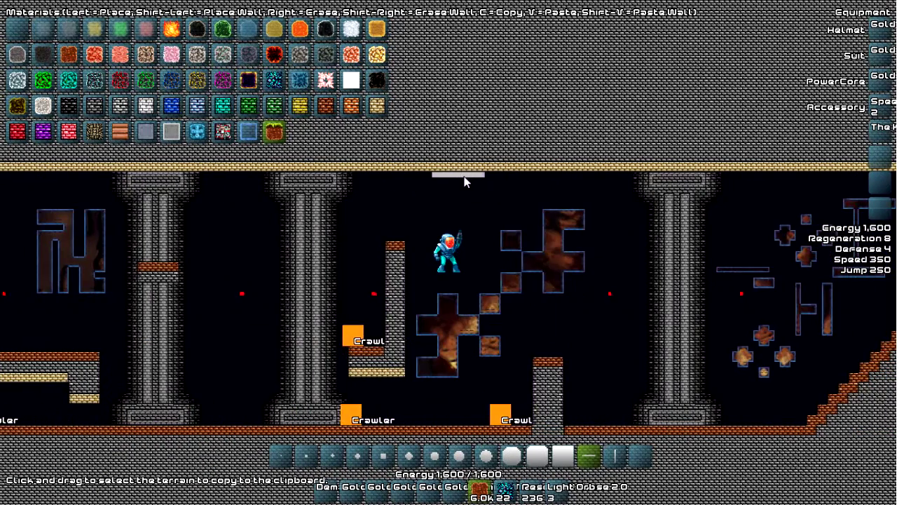
key("v")
Fly back up above the surface and paint enormous masses of dirt in the sky with the largest brush
key("d")
key("a")
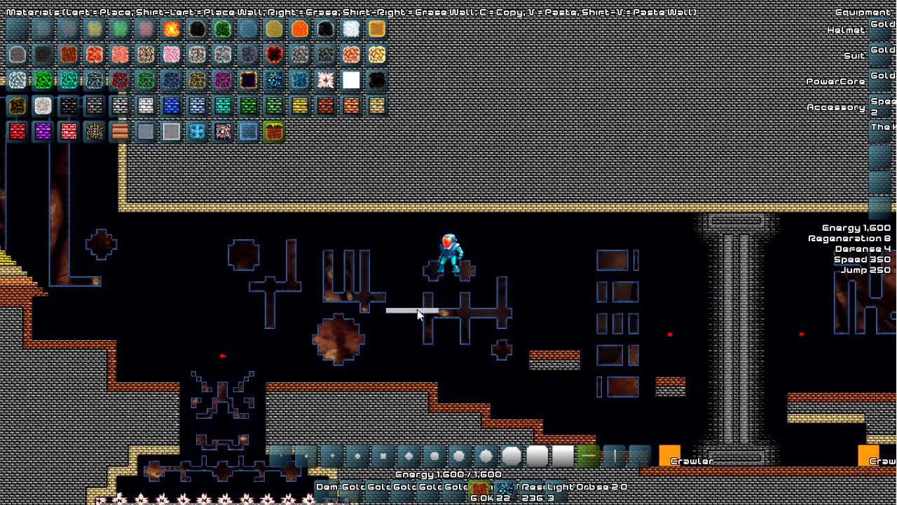
key("w")
key("w")
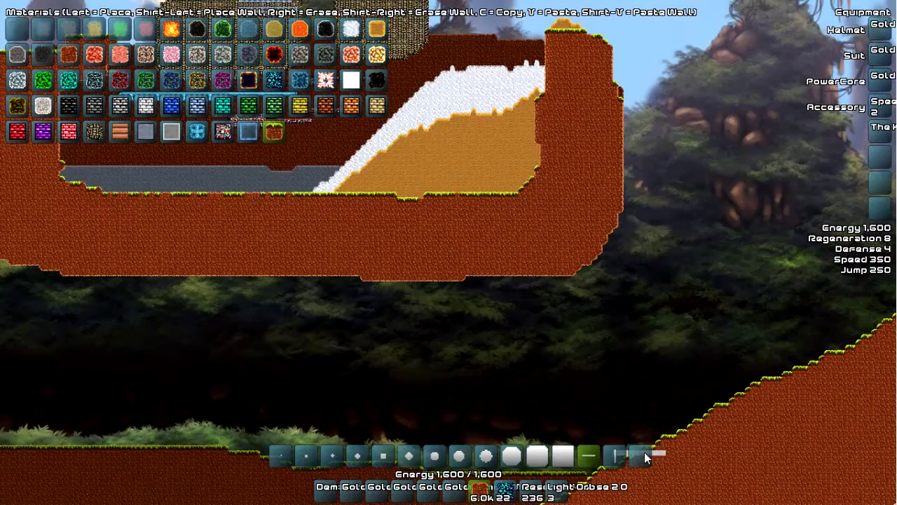
left_click(641, 453)
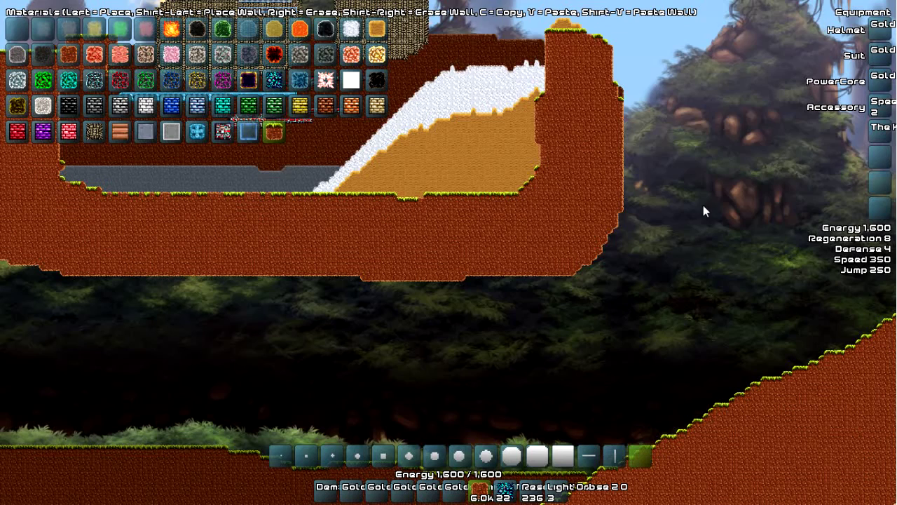
mouse_move(705, 203)
left_mouse_down()
mouse_move(688, 187)
mouse_move(716, 179)
mouse_move(707, 197)
mouse_move(741, 245)
mouse_move(567, 309)
mouse_move(797, 252)
mouse_move(818, 108)
mouse_move(722, 21)
left_mouse_up()
key("w")
key("d")
key("w")
key("a")
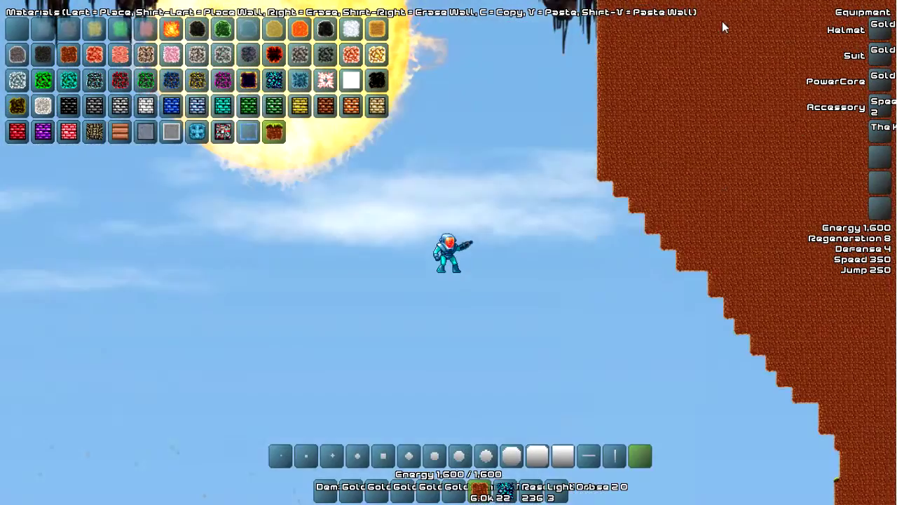
Erase large chunks of the dirt masses and nearby surface terrain with the largest brush while flying over them
key("a")
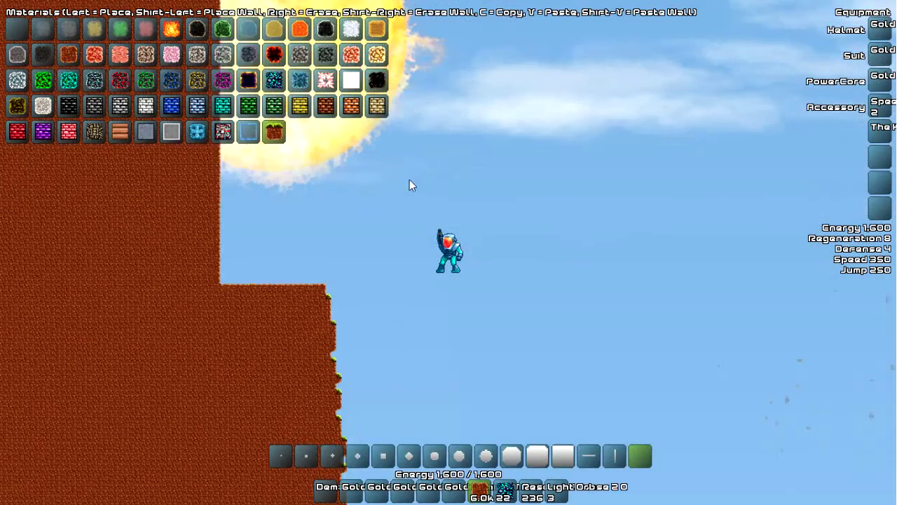
mouse_move(409, 180)
left_mouse_down()
mouse_move(293, 299)
mouse_move(201, 259)
mouse_move(351, 404)
mouse_move(709, 366)
left_mouse_up()
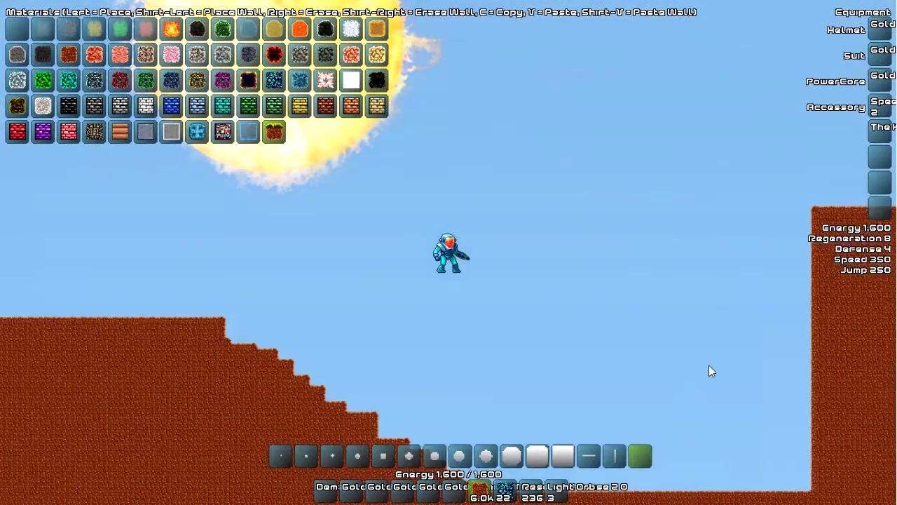
key("d")
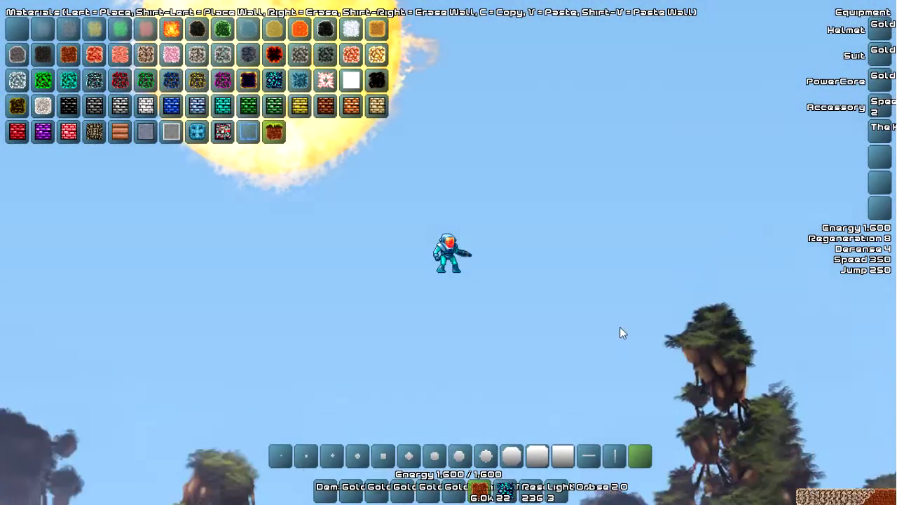
key("d")
key("a")
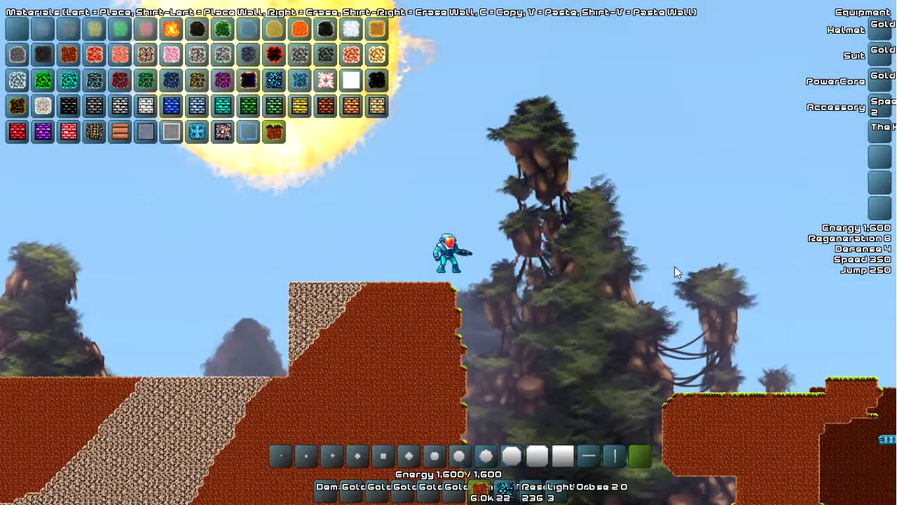
key("w")
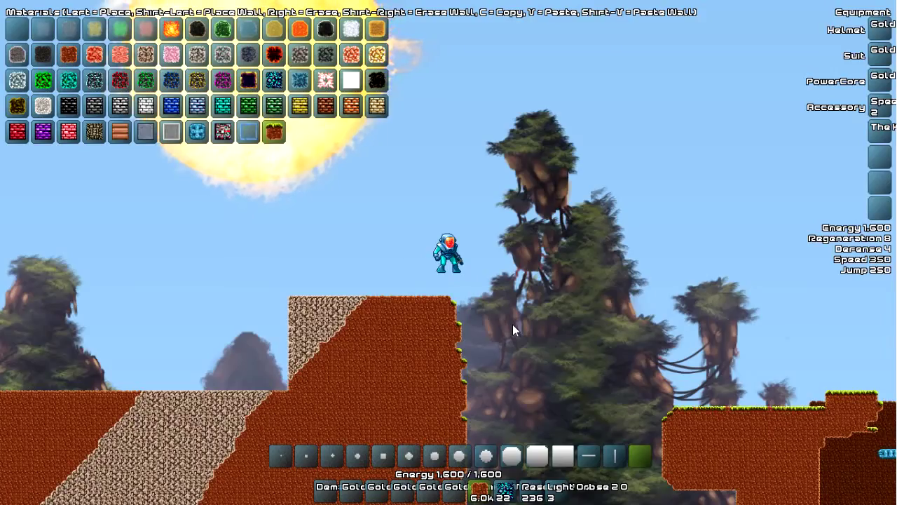
Examine the placeable objects, including Torch and Hidden Light, and bring up the full item list
key("F3")
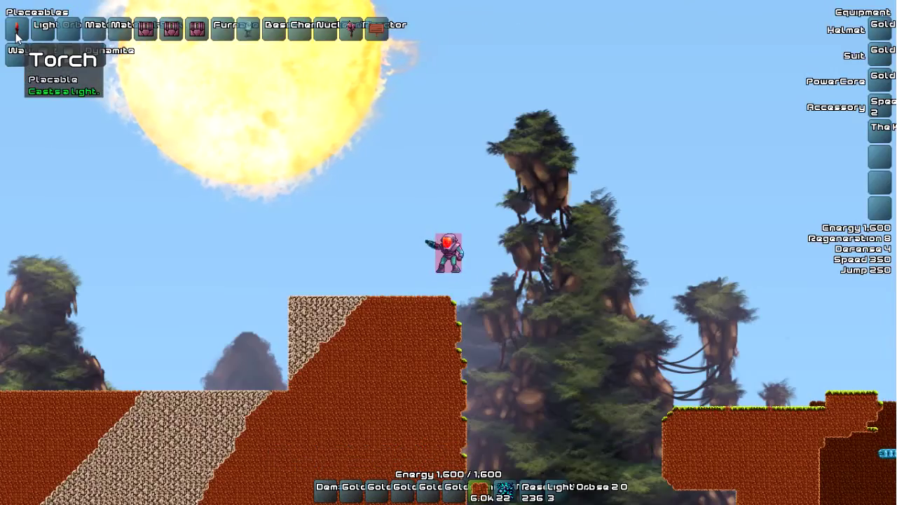
key("a")
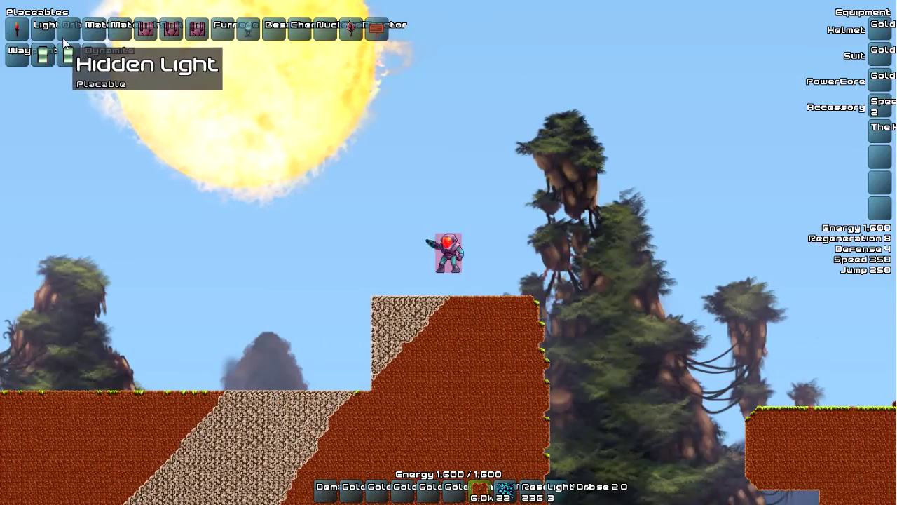
key("Tab")
key("Tab")
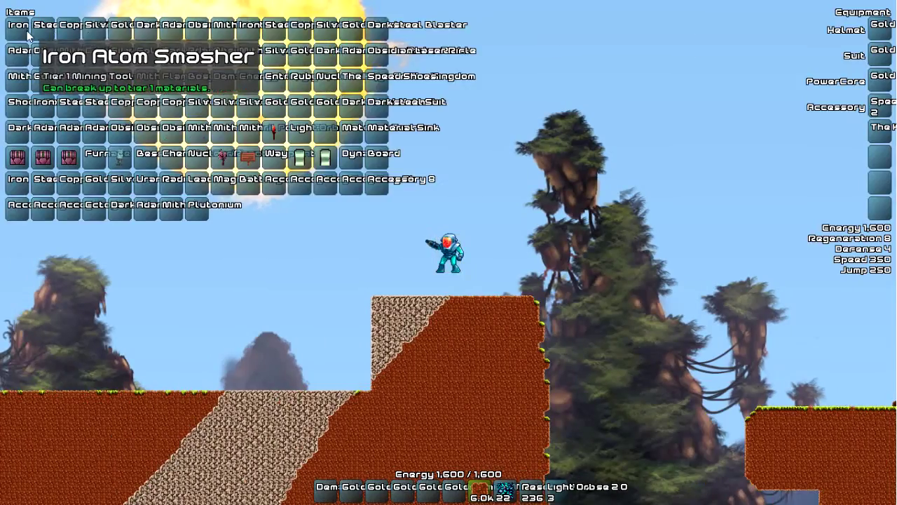
Spawn the Mithril Power Core from the item list into the world and fly down to collect it
left_click(249, 129)
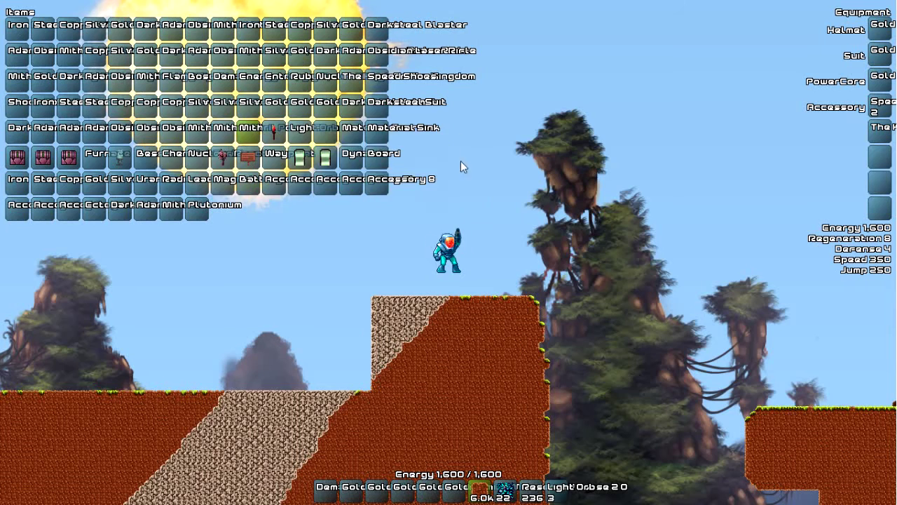
left_click(464, 162)
left_click(464, 162)
left_click(465, 162)
left_click(465, 162)
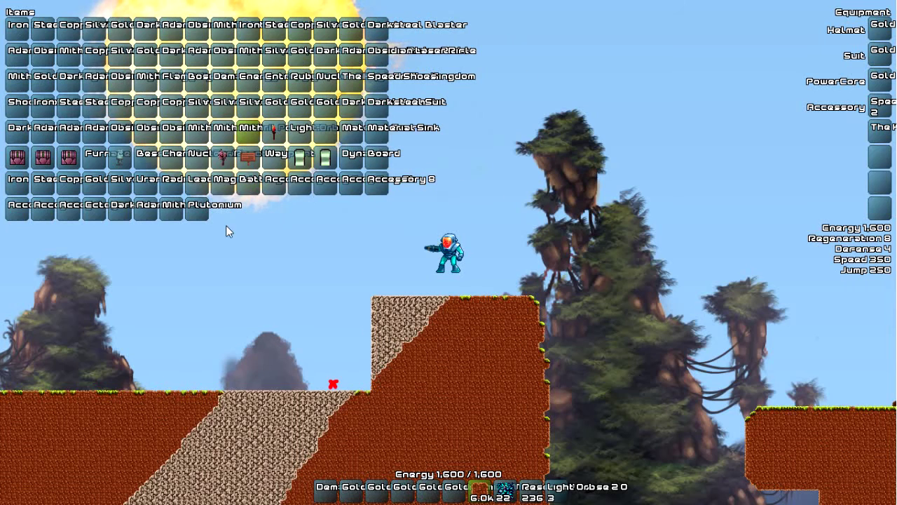
key("a")
key("d")
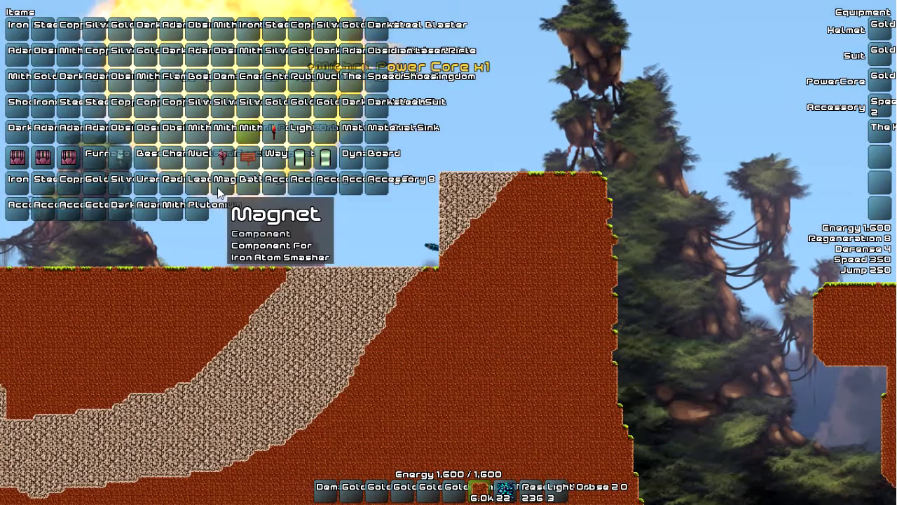
Choose the Torch from the placeables and place it on the grassy surface to the west of the stone patch
key("Tab")
key("Tab")
left_click(18, 31)
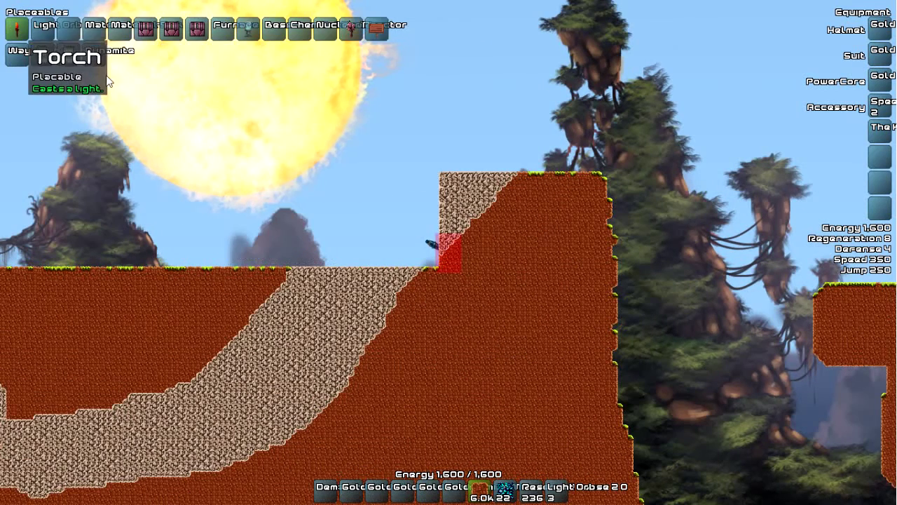
key("space")
key("a")
left_click(291, 306)
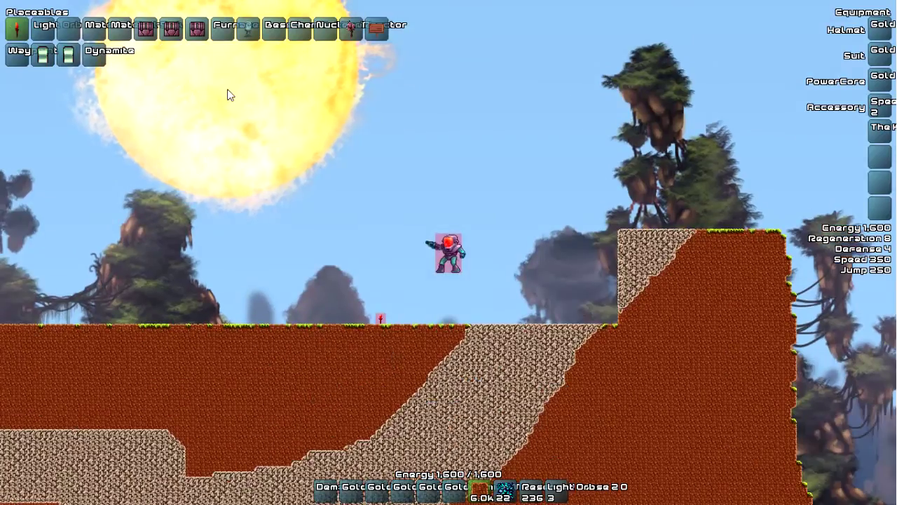
Place a Light Orb in mid-air above the stone patch and fly back and forth beneath it
left_click(43, 26)
left_click(544, 119)
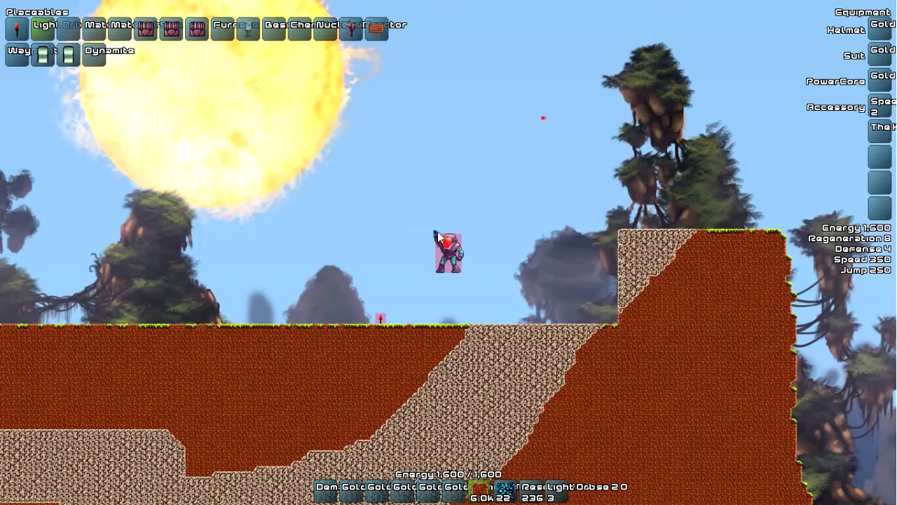
key("d")
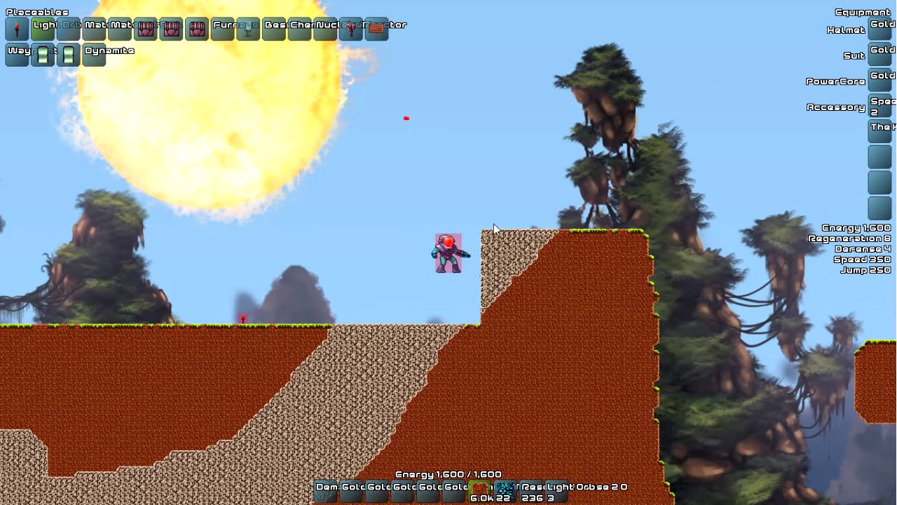
key("a")
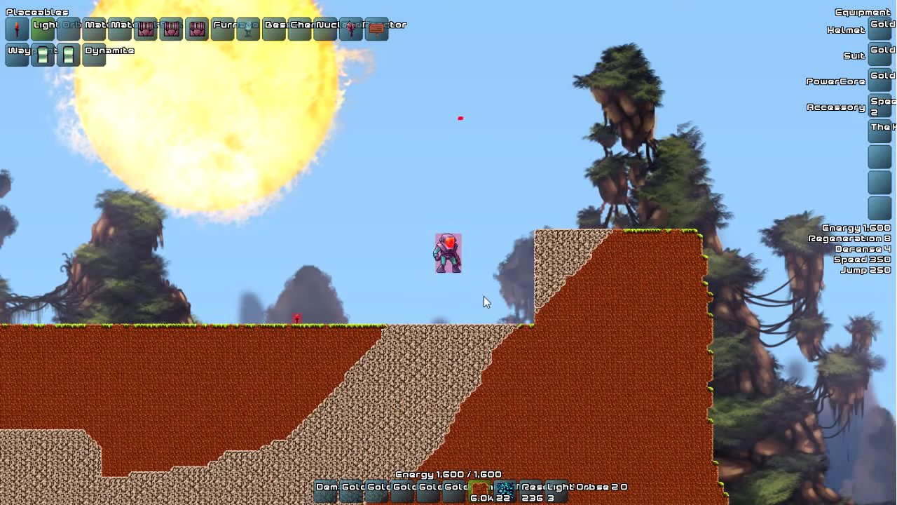
Select the Hidden Light, fly down into the underground base and restore normal darkness to inspect the hidden lights in its windows
left_click(68, 30)
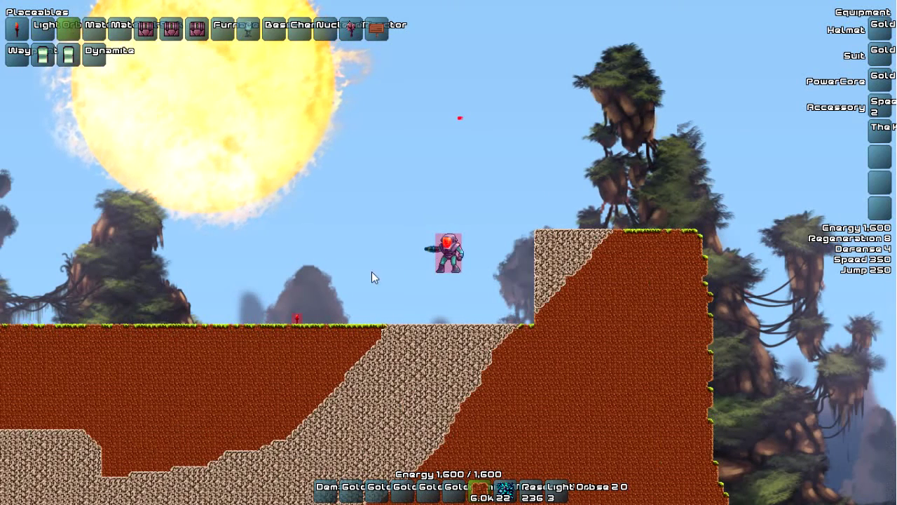
key("s")
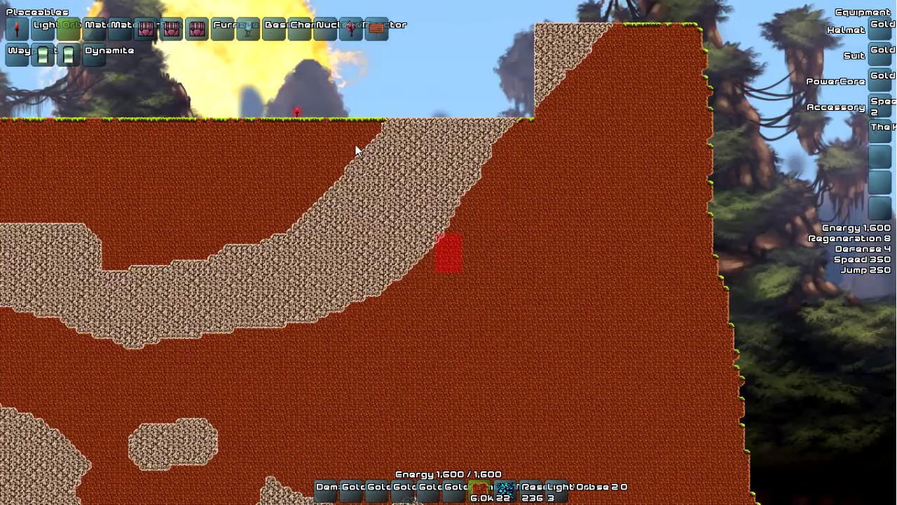
key("s")
key("a")
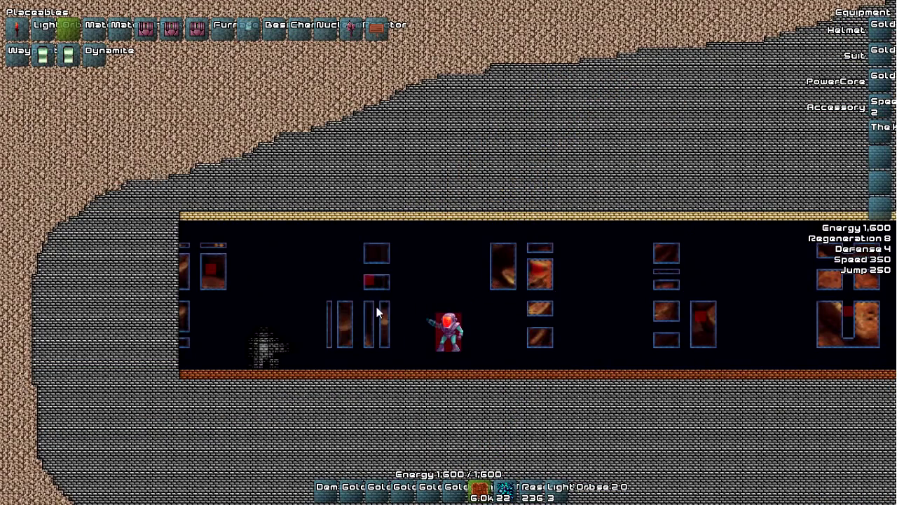
key("l")
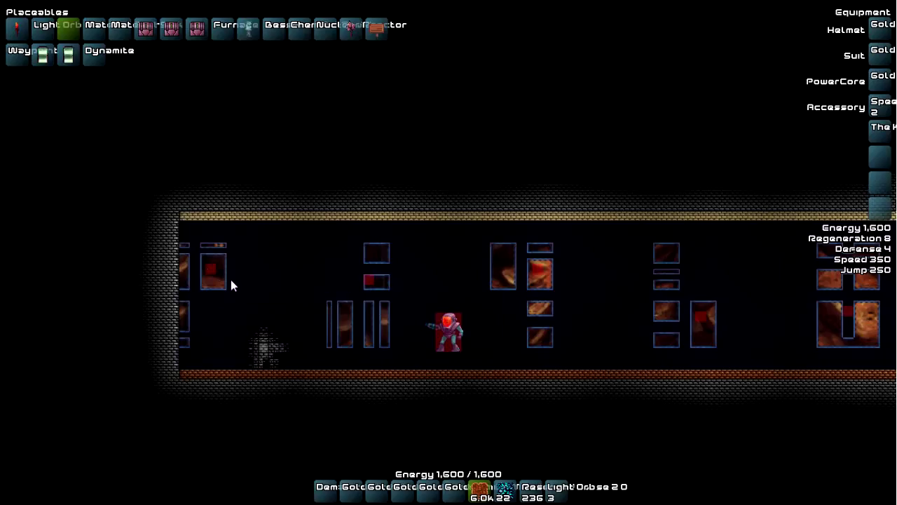
key("Escape")
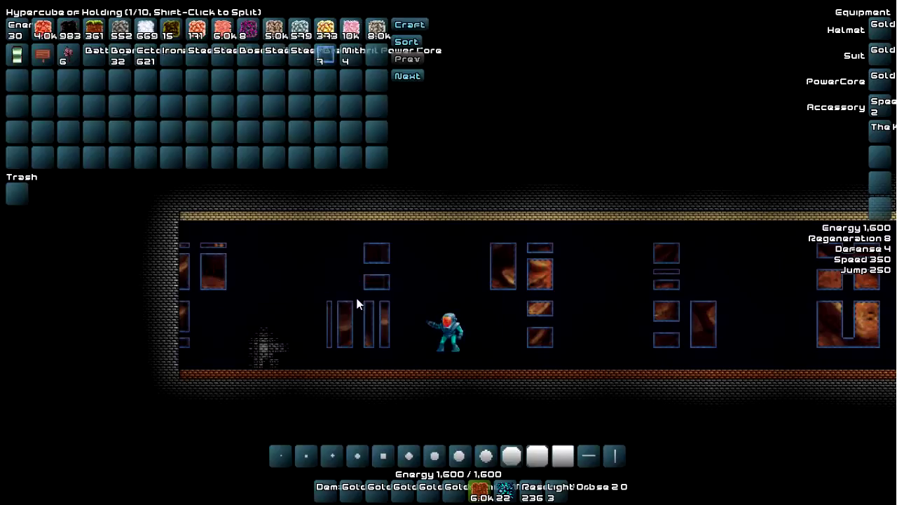
key("Escape")
key("p")
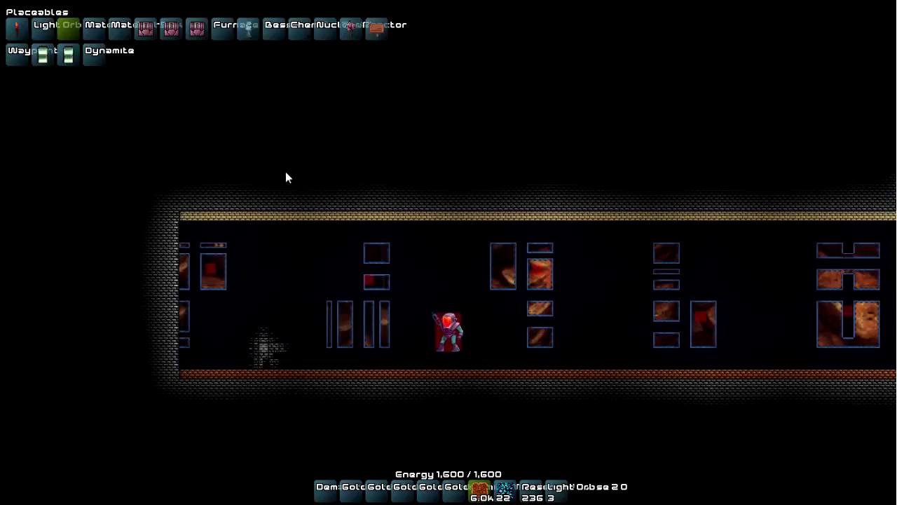
Fly back to the surface, place a material source above the floating dirt ledge and follow the falling water down to the valley
left_click(95, 28)
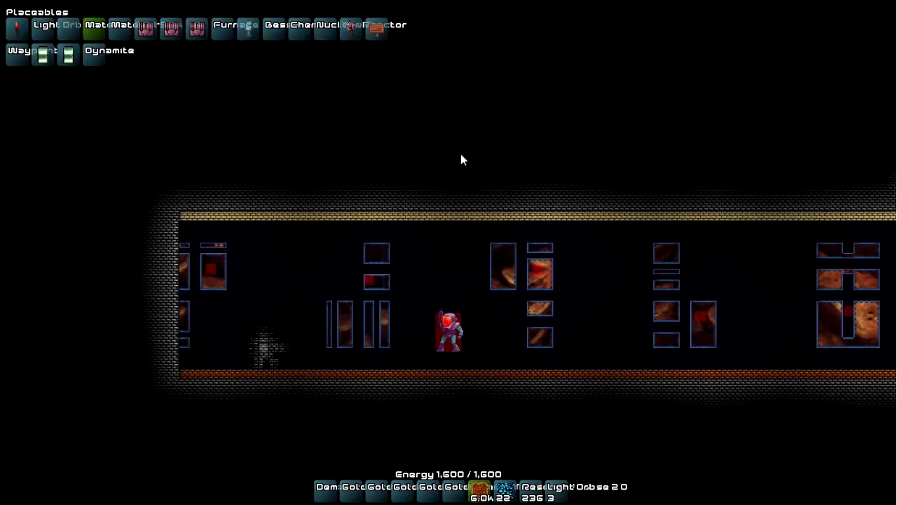
key("w")
key("d")
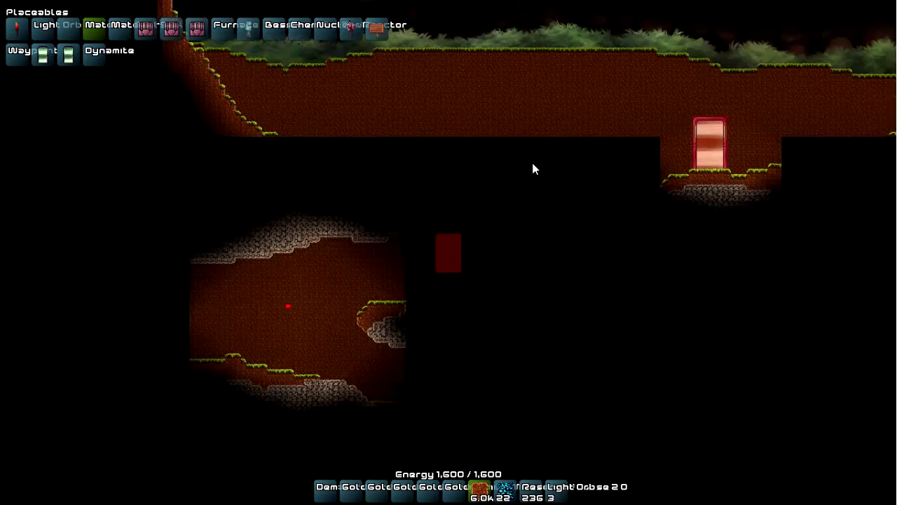
key("a")
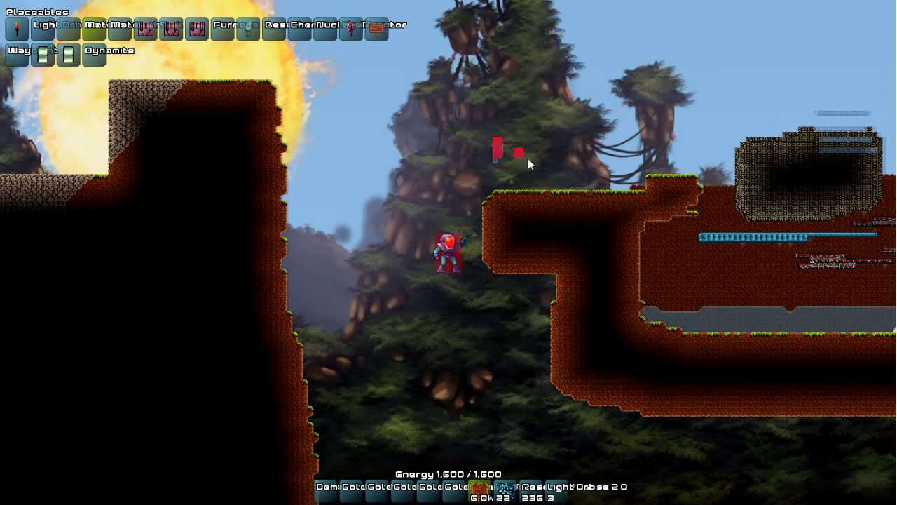
left_click(560, 159)
key("s")
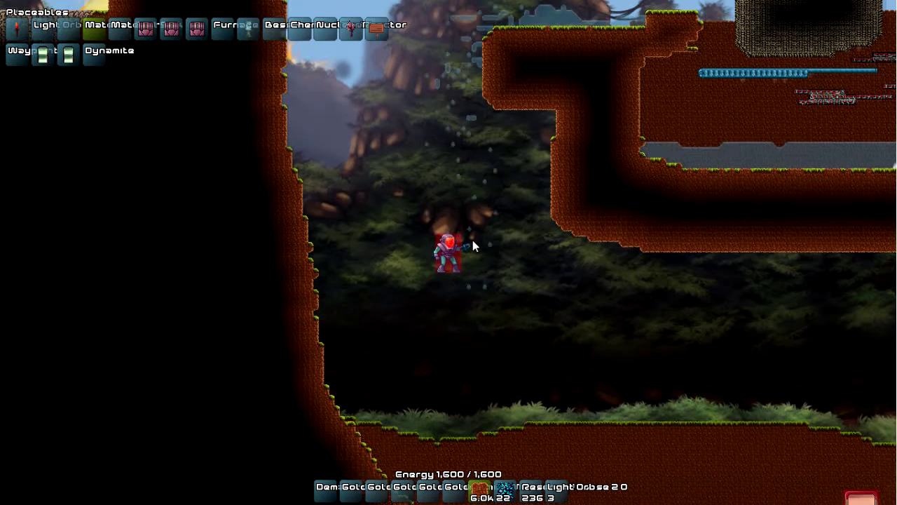
key("s")
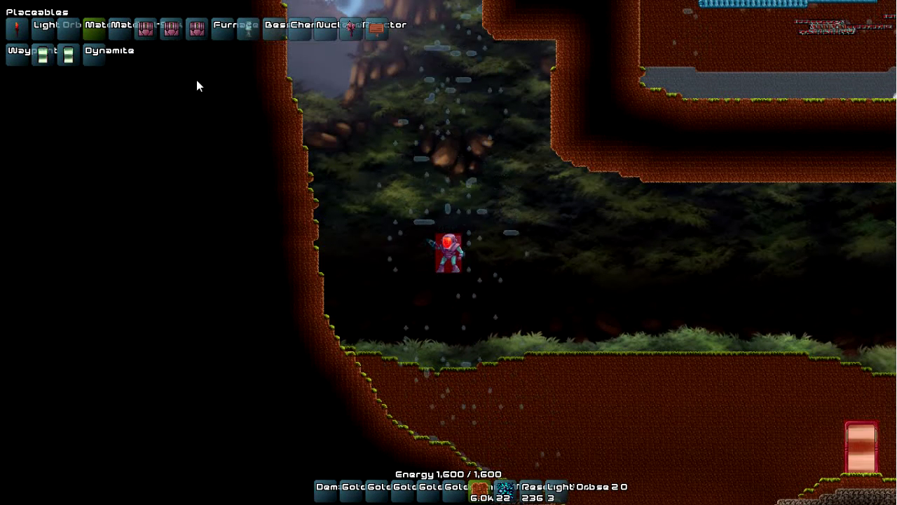
Paint a curved dirt wall below the waterfall with the large round brush, forming a basin that catches the water
key("F2")
left_click(66, 54)
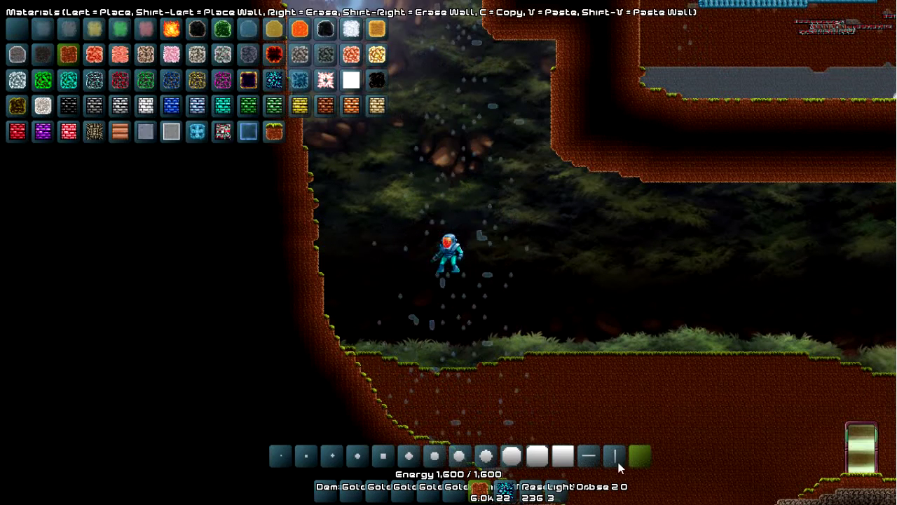
left_click(512, 456)
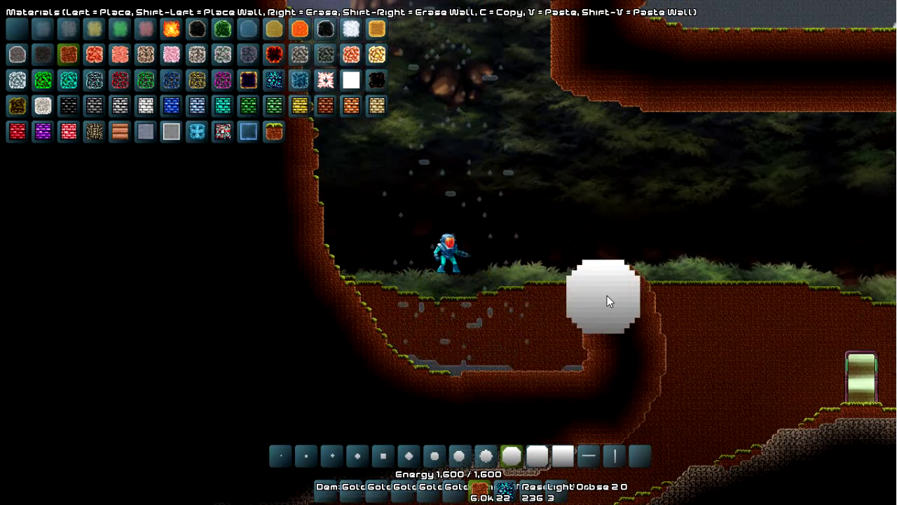
mouse_move(607, 295)
left_mouse_down()
mouse_move(607, 349)
mouse_move(527, 396)
left_mouse_up()
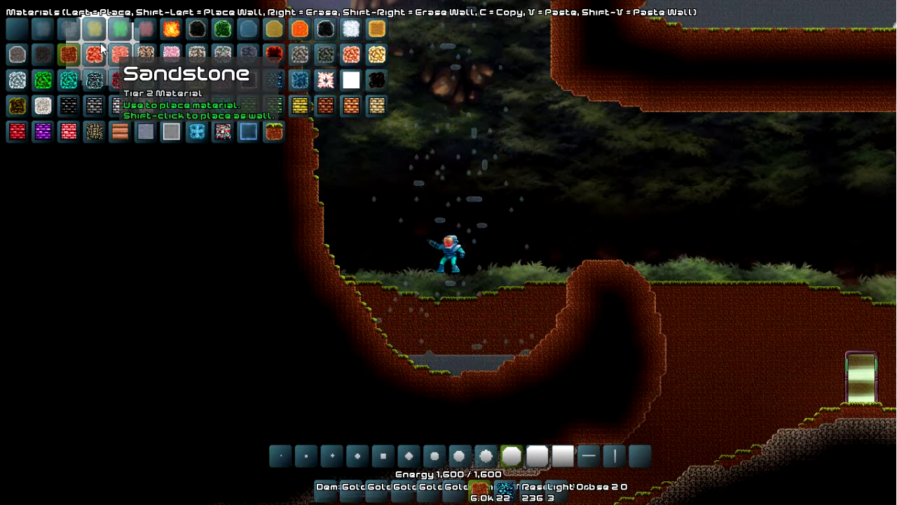
Place several Material Sinks along the rim and across the water surface of the dirt basin
key("m")
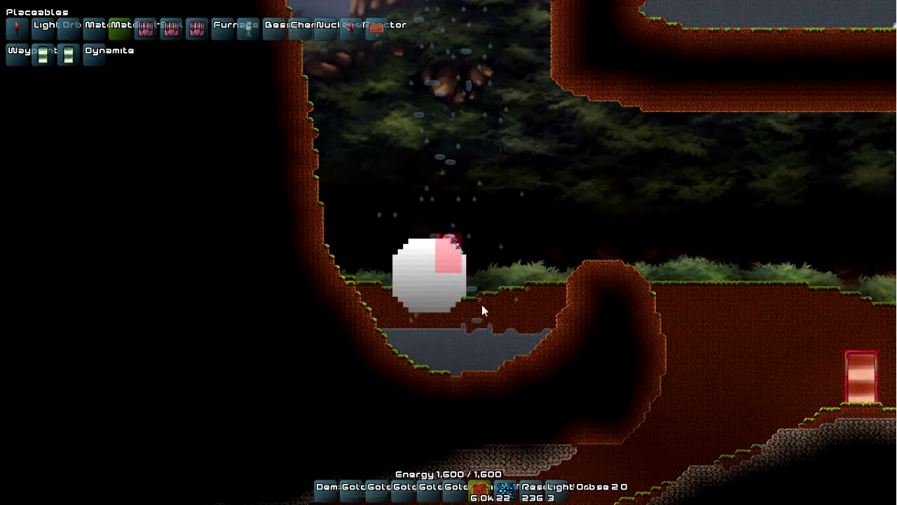
key("Tab")
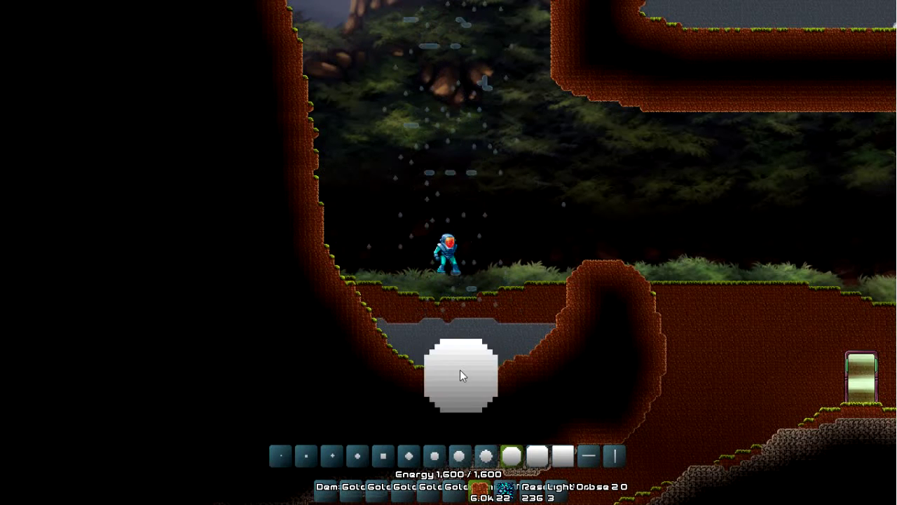
key("i")
key("Tab")
key("Tab")
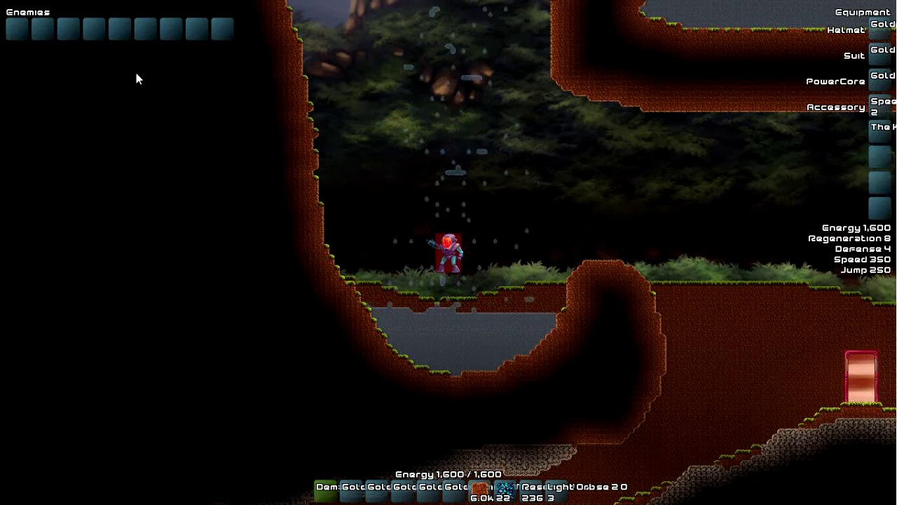
left_click(556, 276)
left_click(530, 275)
left_click(545, 286)
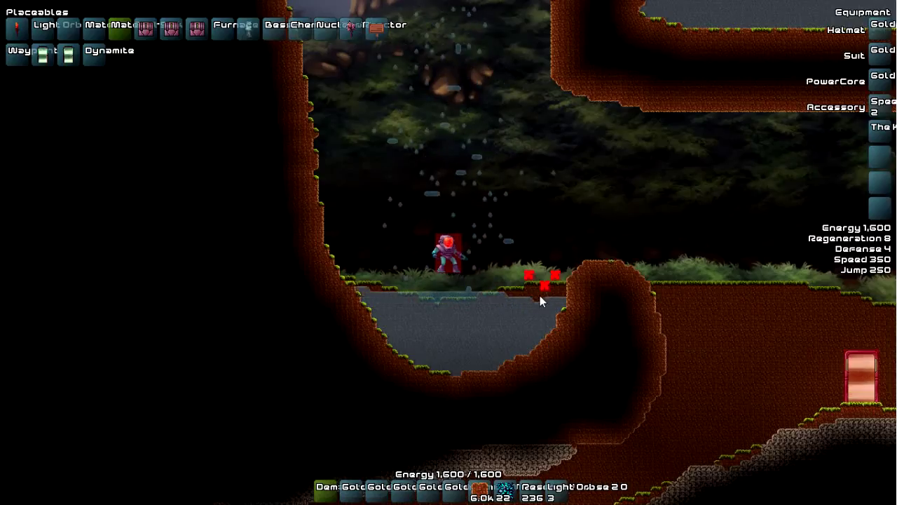
left_click(534, 291)
left_click(451, 286)
left_click(379, 286)
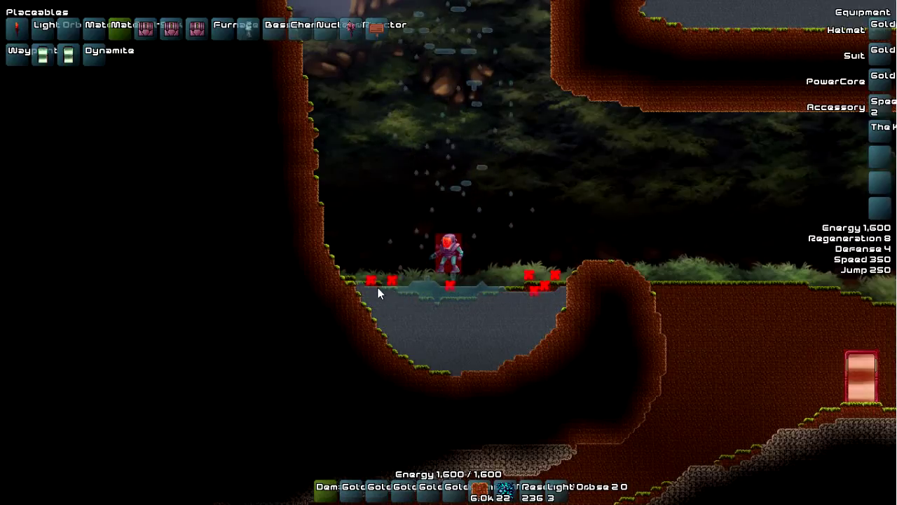
left_click(398, 287)
Fly up past the water source and across to the grassland, and place a Chest on the grass
key("d")
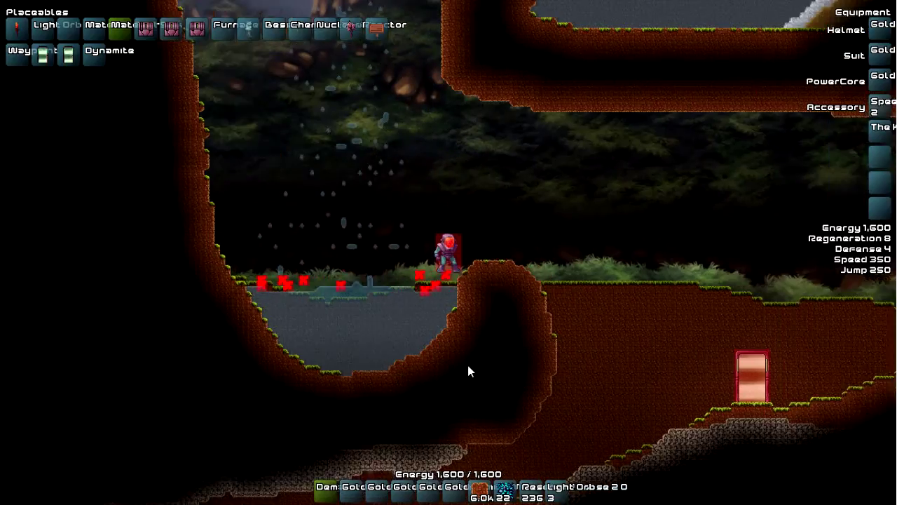
key("w")
key("a")
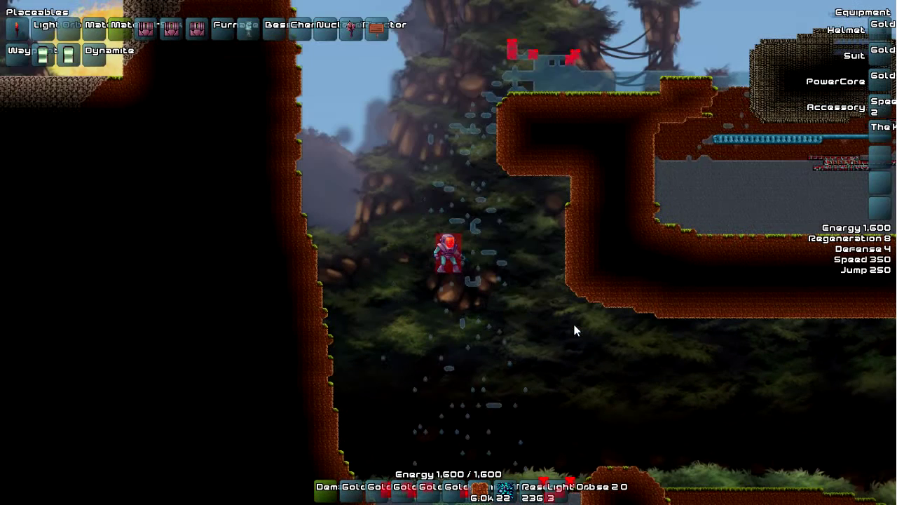
key("s")
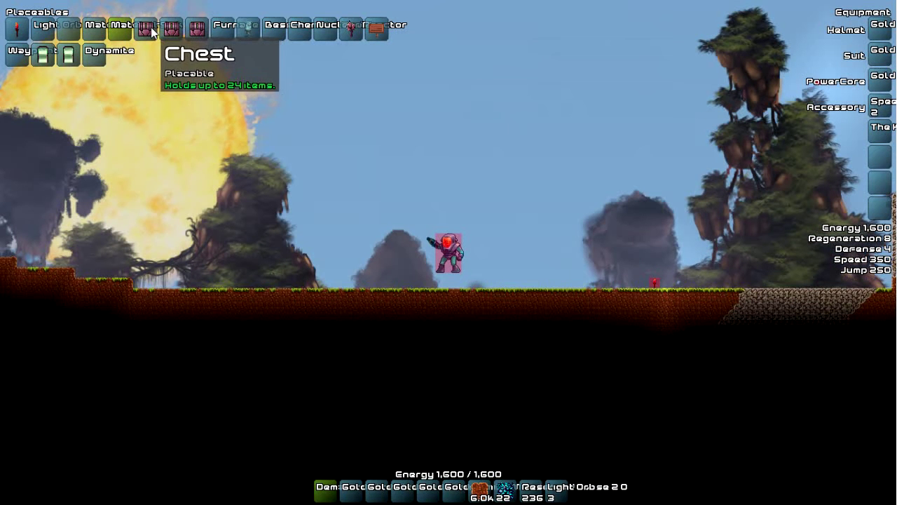
left_click(152, 28)
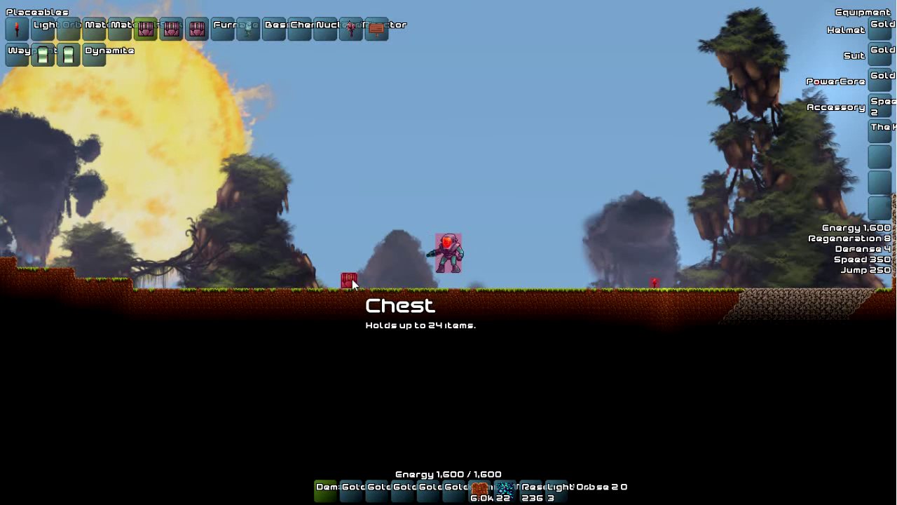
Place a World Chest on the grass between the Chest and the Torch
left_click(172, 29)
key("d")
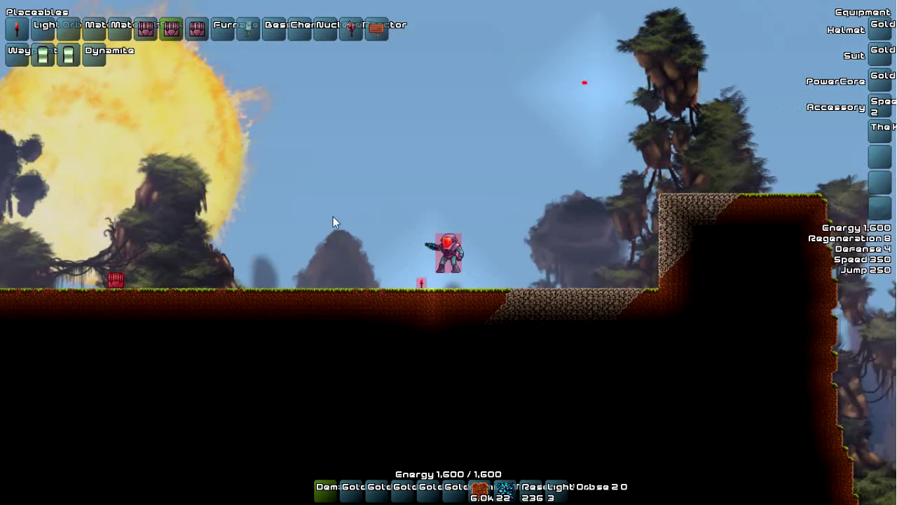
key("a")
left_click(454, 280)
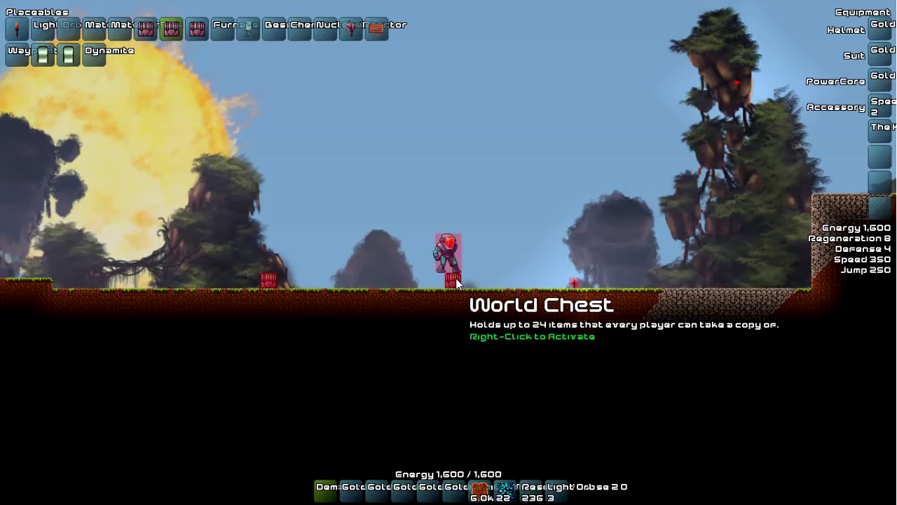
Leave the placeables mode and land on the grass beside the Chest
key("e")
key("e")
key("a")
key("e")
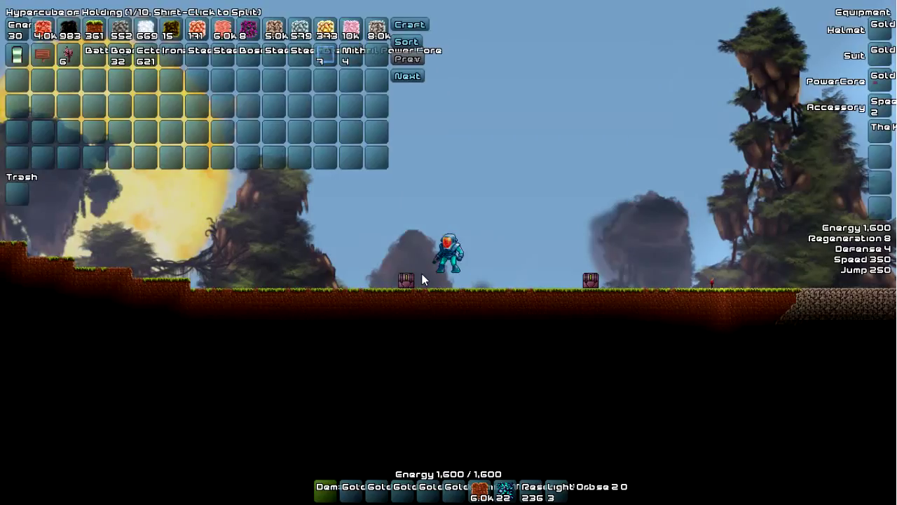
key("i")
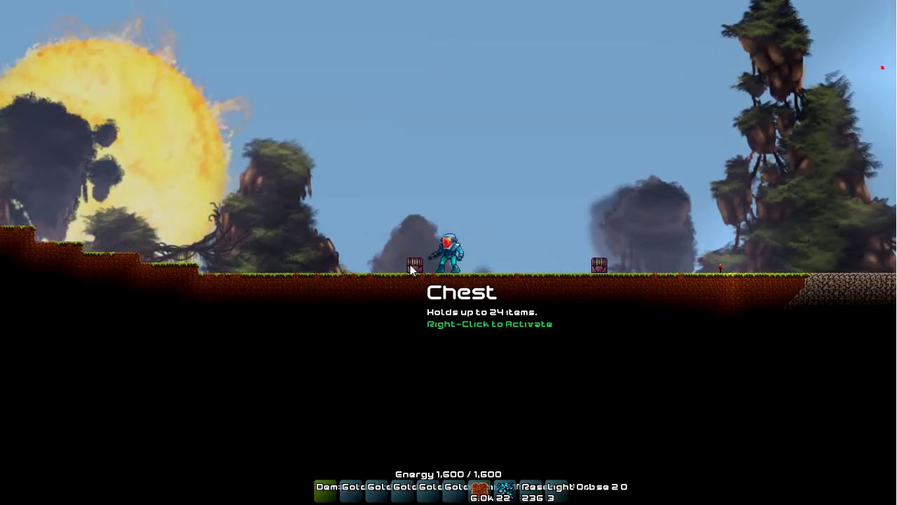
Open the Chest, put the Ectoplasm into it and return it to the inventory, and walk over to the World Chest
right_click(418, 268)
left_click(145, 56)
left_click(126, 233)
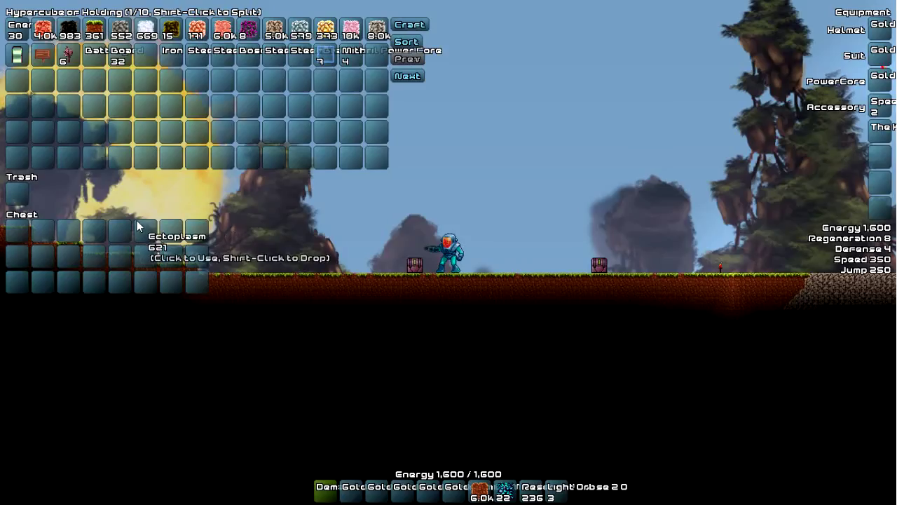
left_click(128, 236)
left_click(145, 56)
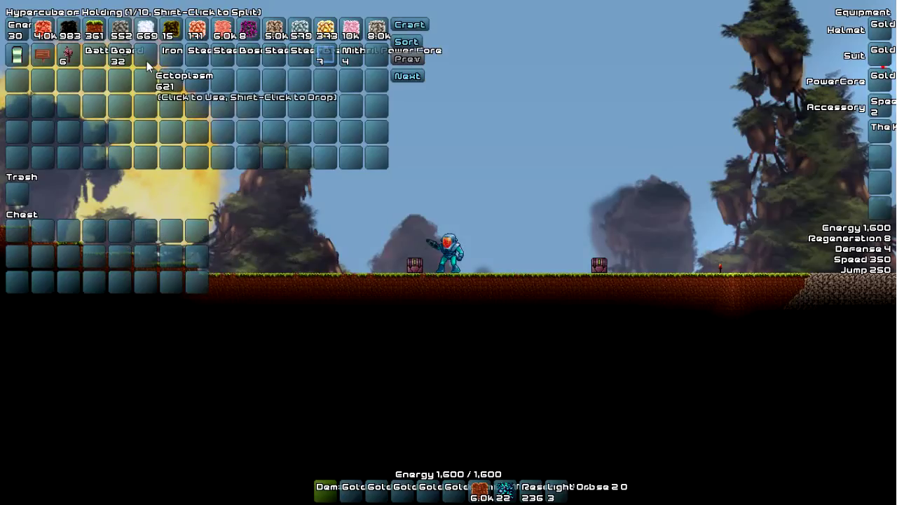
key("d")
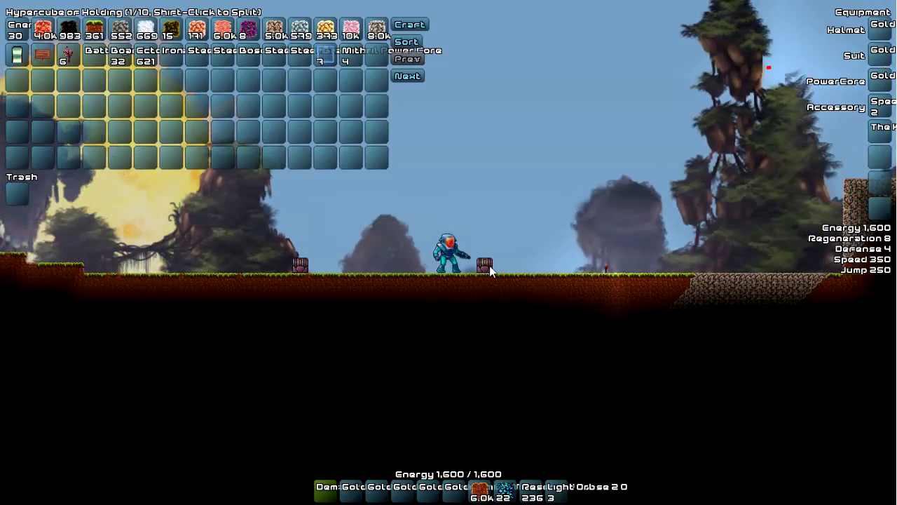
Open and close the World Chest, and add 100 Torches to it with the command /add Torch 100
right_click(489, 267)
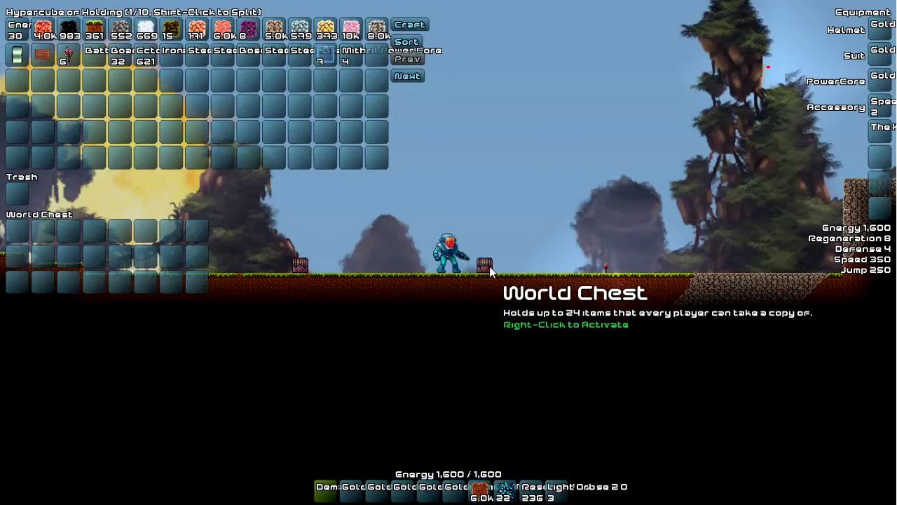
key("Escape")
key("Return")
type("/ad")
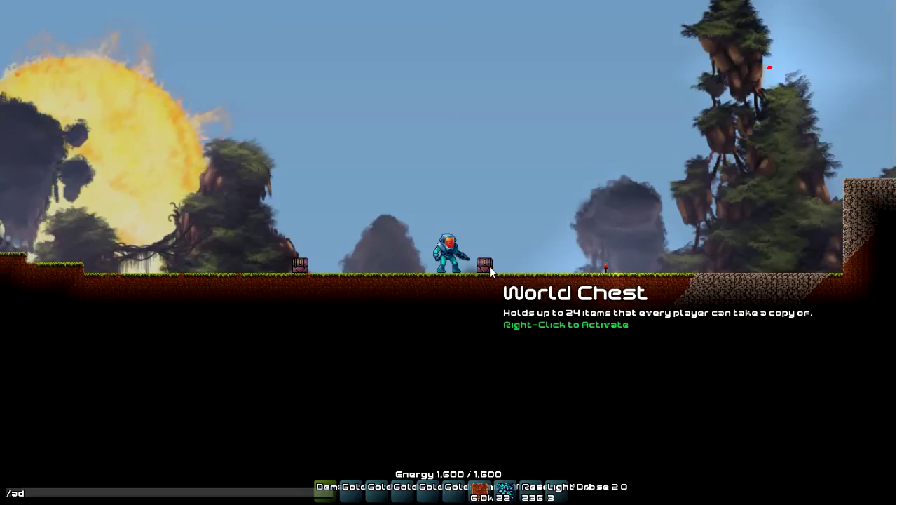
type("d T")
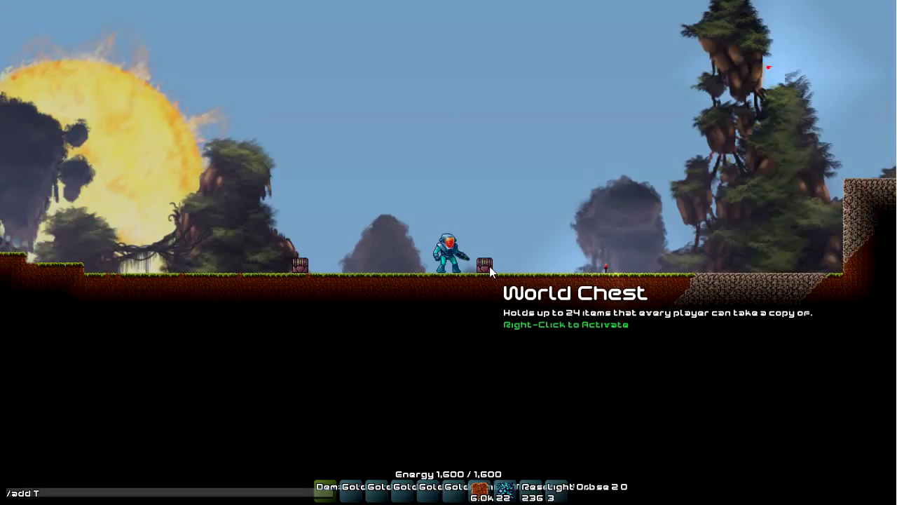
type("orch 100")
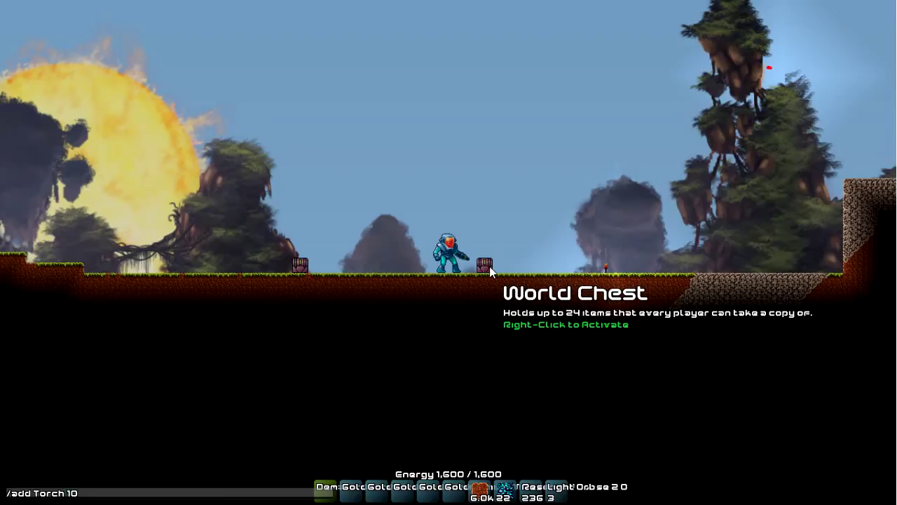
key("Return")
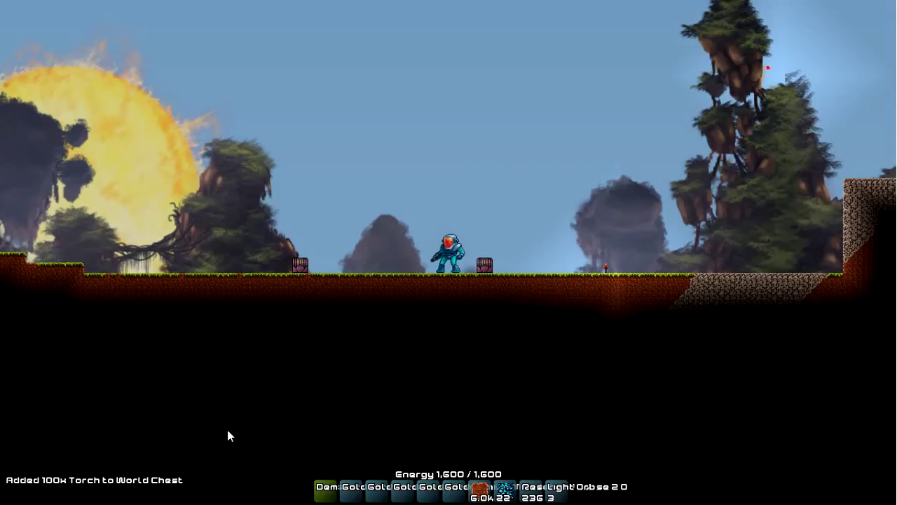
Open the World Chest to check its contents, and close it again
key("Return")
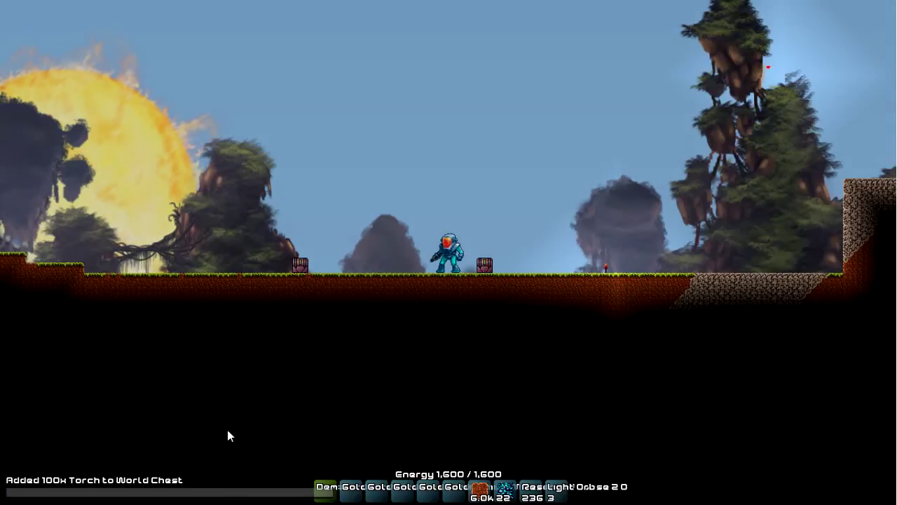
key("Escape")
right_click(481, 266)
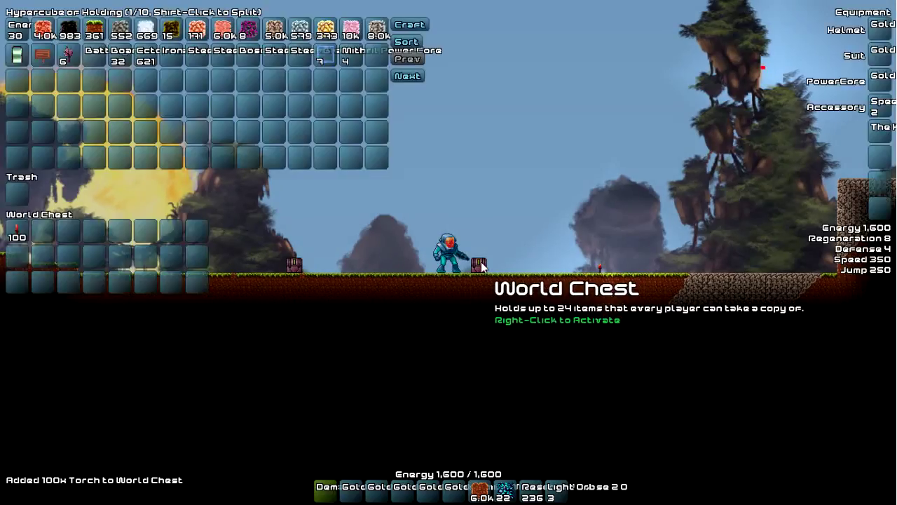
right_click(481, 266)
key("Escape")
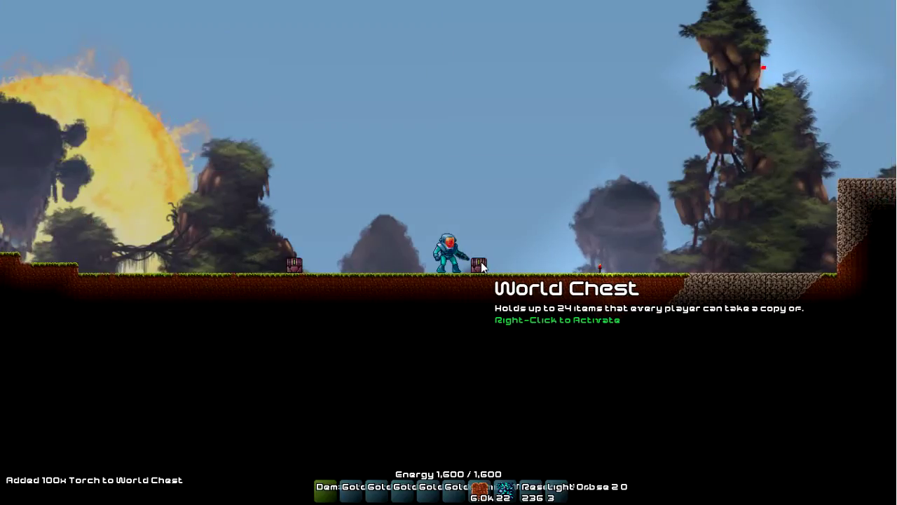
Remove the ownership of the World Chest with the /disown command and close the inventory
key("Escape")
key("Return")
type("/")
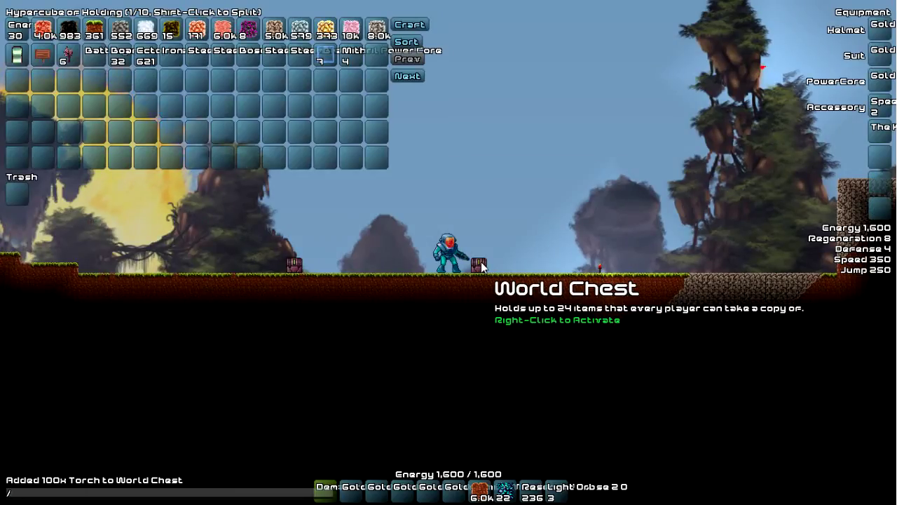
type("dilsclaim")
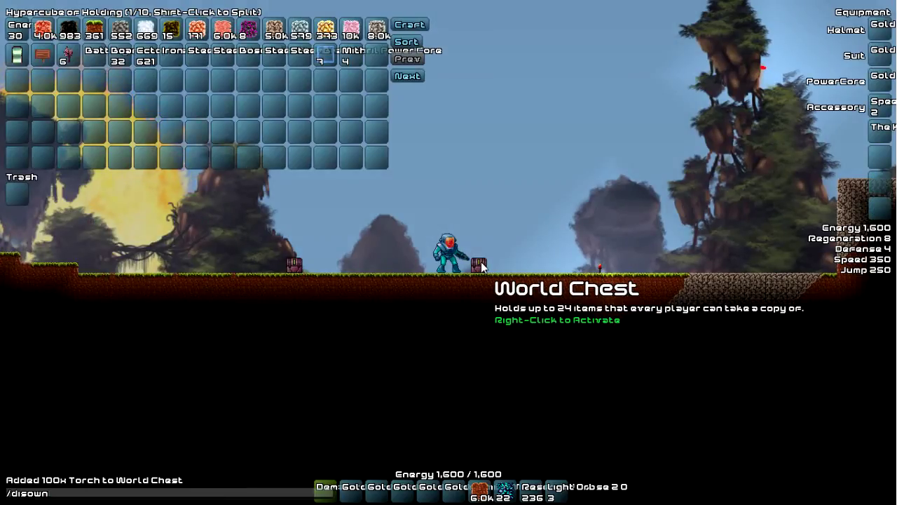
key("Return")
key("i")
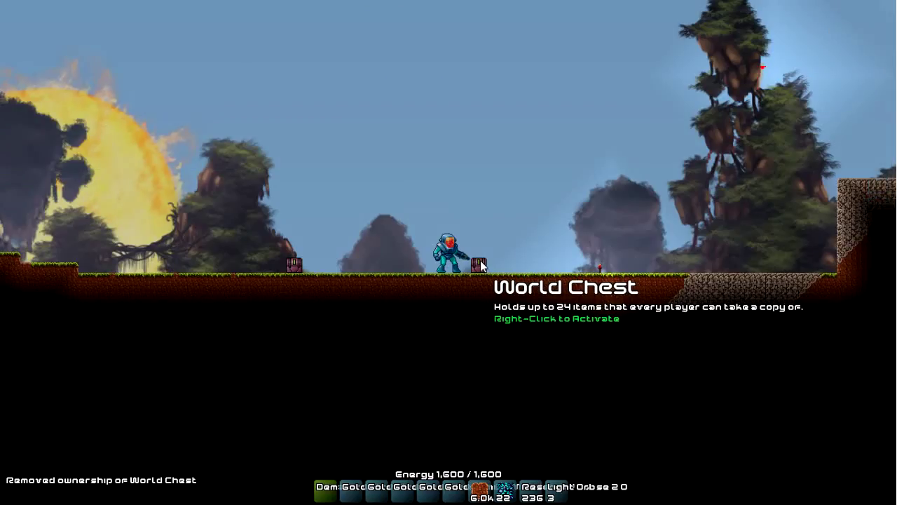
Take the Torches from the World Chest and try several more times to take its contents
right_click(481, 265)
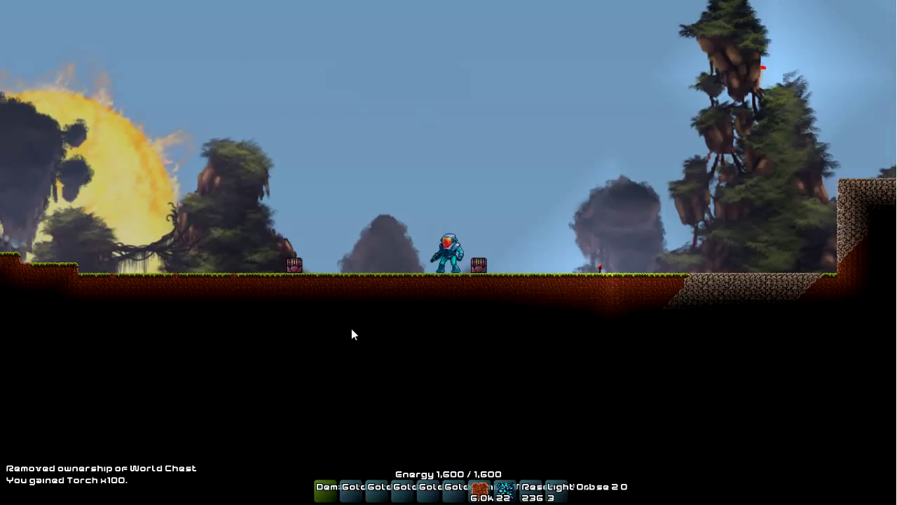
right_click(483, 269)
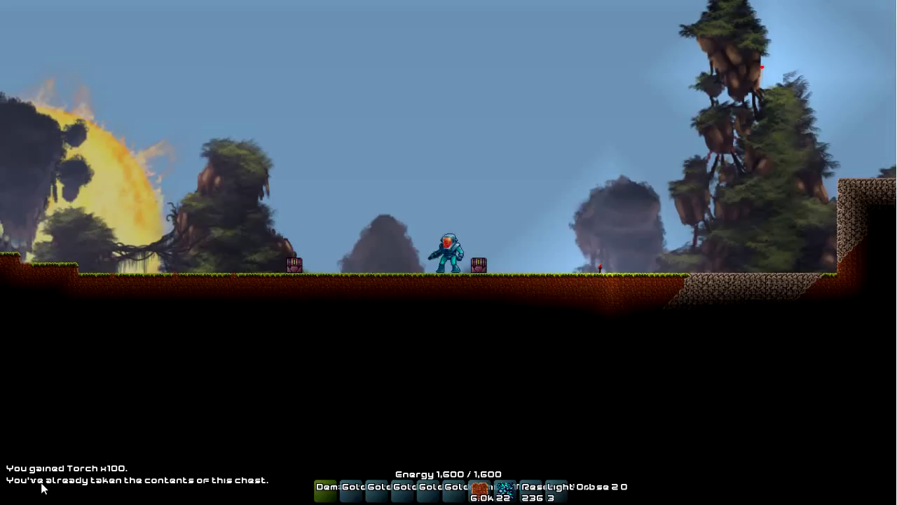
right_click(478, 272)
right_click(478, 272)
right_click(477, 272)
right_click(477, 272)
right_click(478, 272)
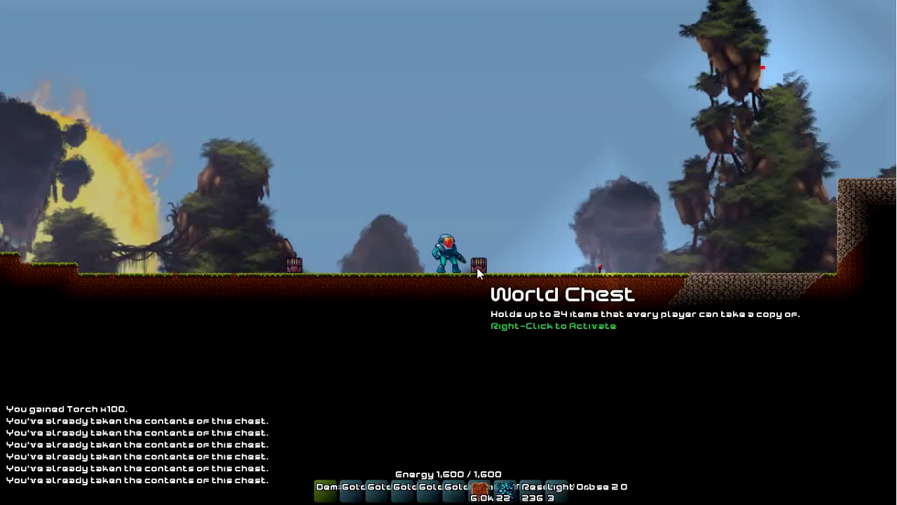
right_click(477, 272)
right_click(477, 272)
Clear the player's opened-chest flags with /clearflags and take the Torches from the World Chest again
key("Return")
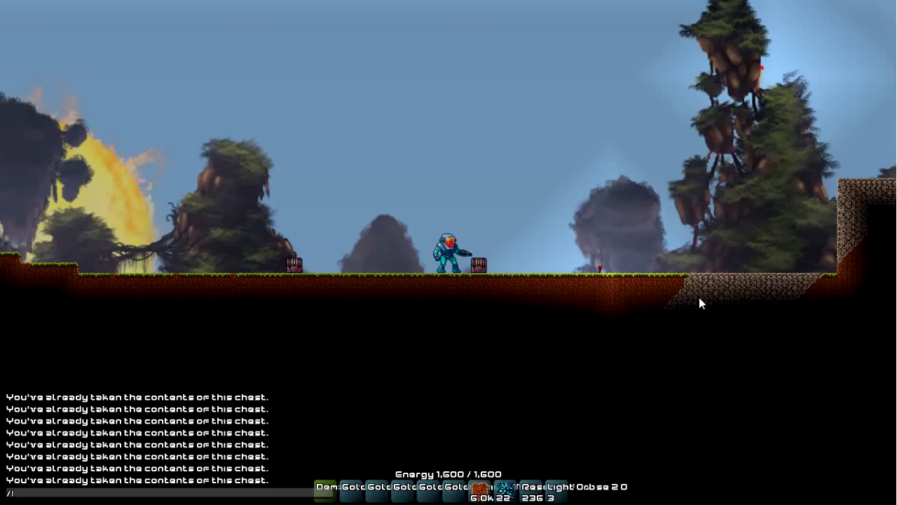
type("/clearflags")
key("Return")
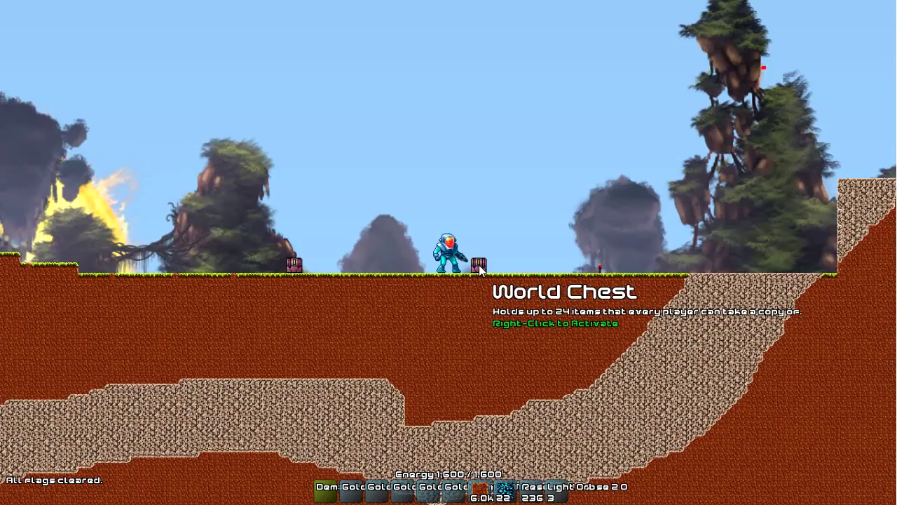
right_click(479, 268)
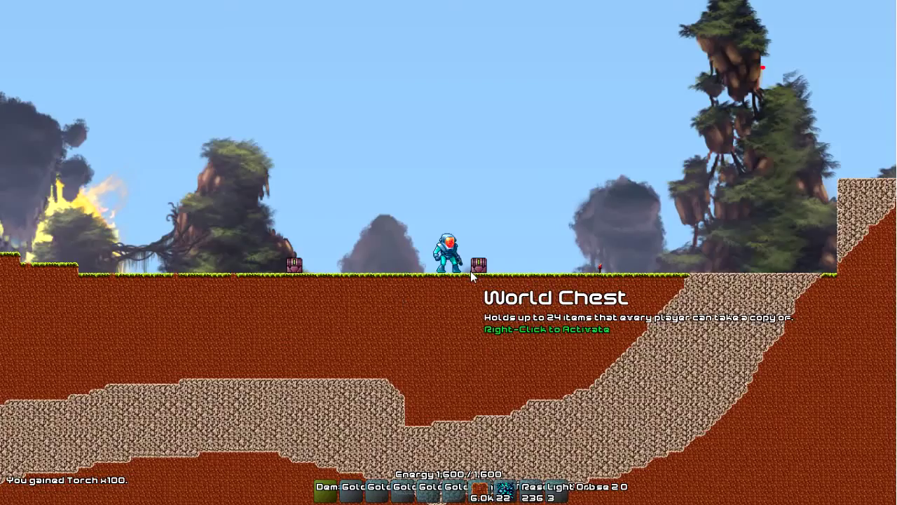
List the available chat commands with /help
key("Return")
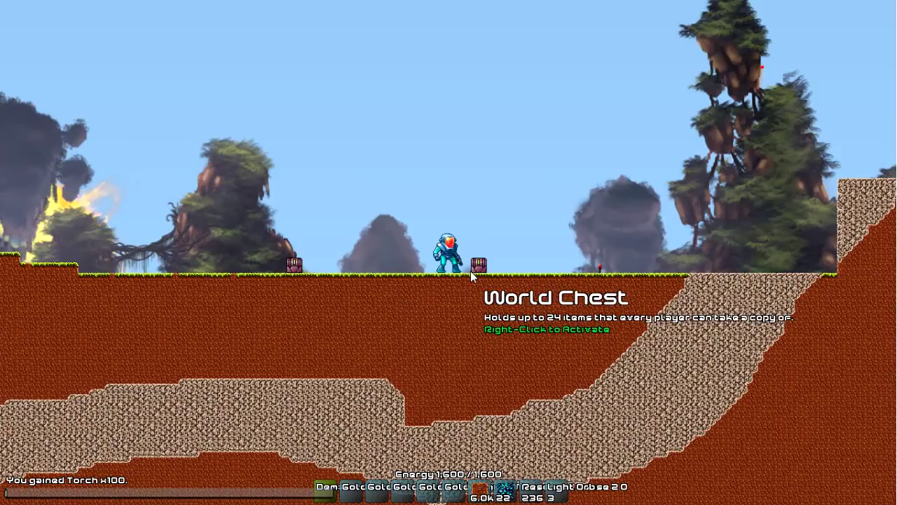
type("/help")
key("Return")
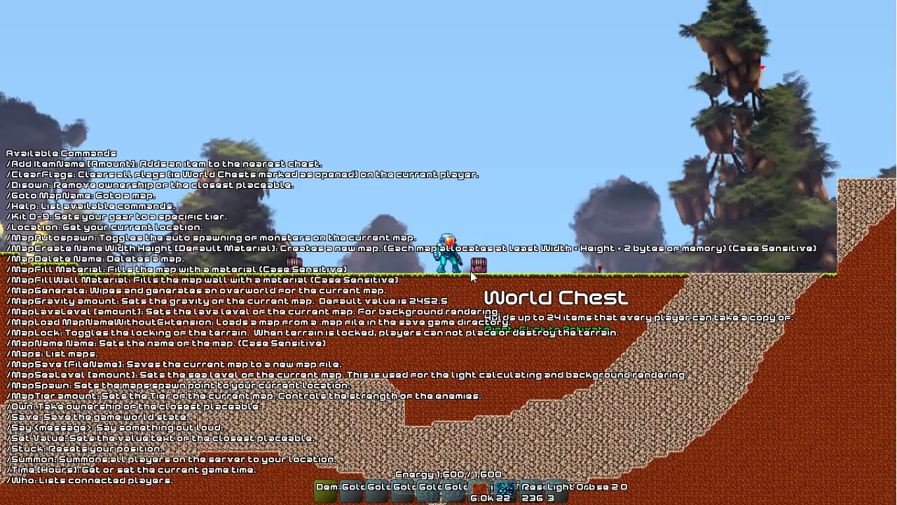
Reset the character's position with the /stuck command
type("/stu")
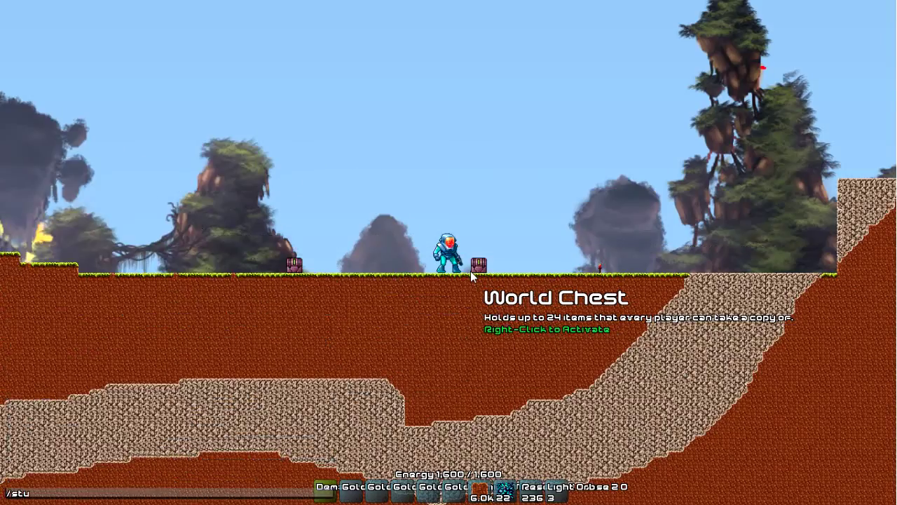
type("ck")
key("Return")
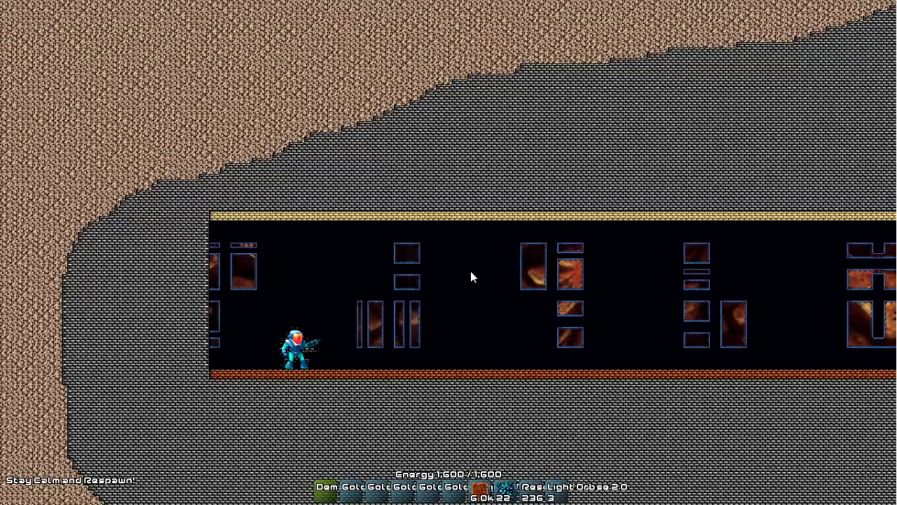
List the world maps with the /maps command
key("Return")
type("/maps")
key("Return")
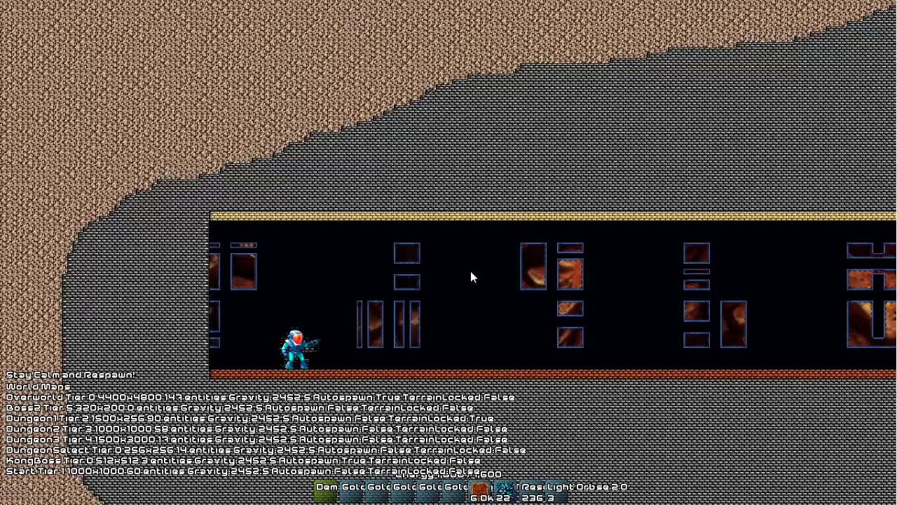
Travel to the Overworld map with the command /goto overworld
key("Return")
type("/")
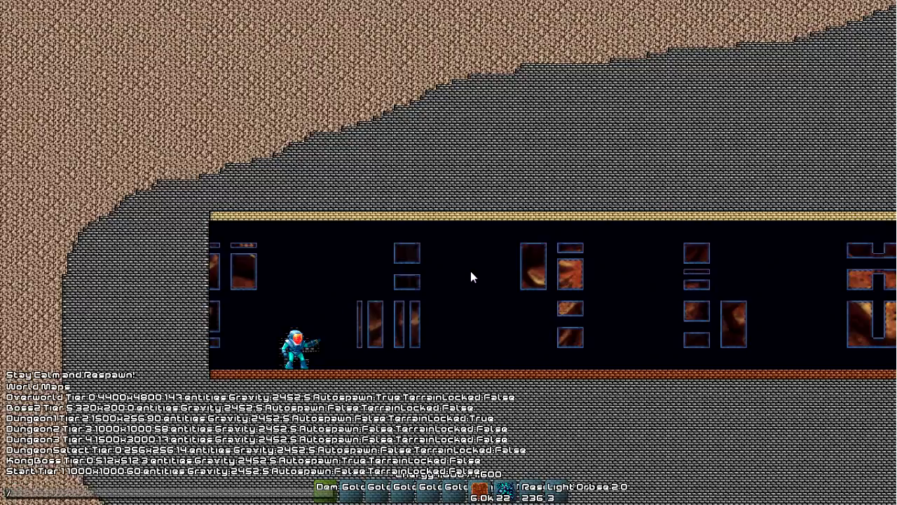
type("goto overworl")
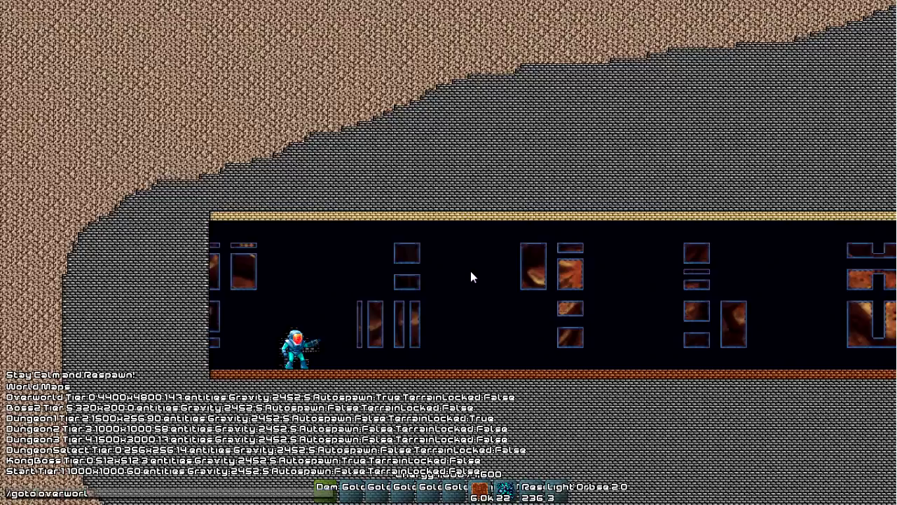
type("d")
key("Return")
Travel to the Dungeon1 map with the command /goto dungeon1
key("Return")
type("/")
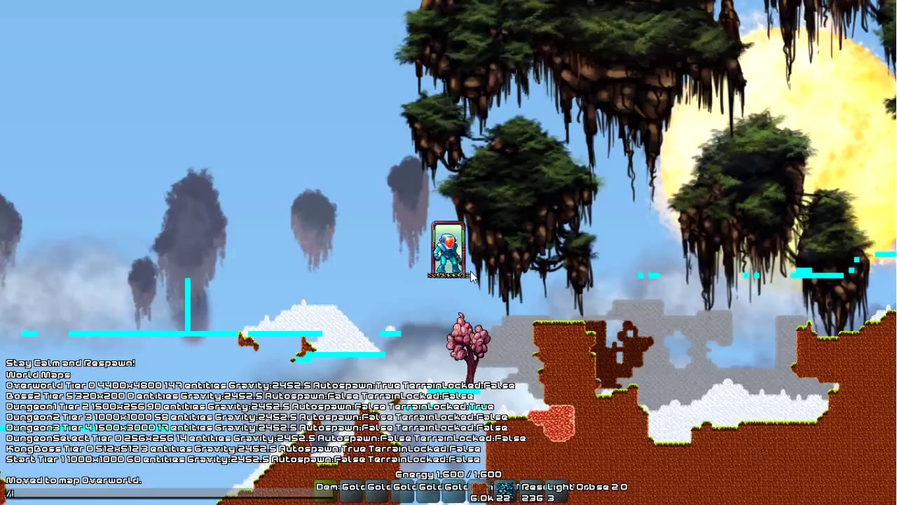
type("goto dungeon1")
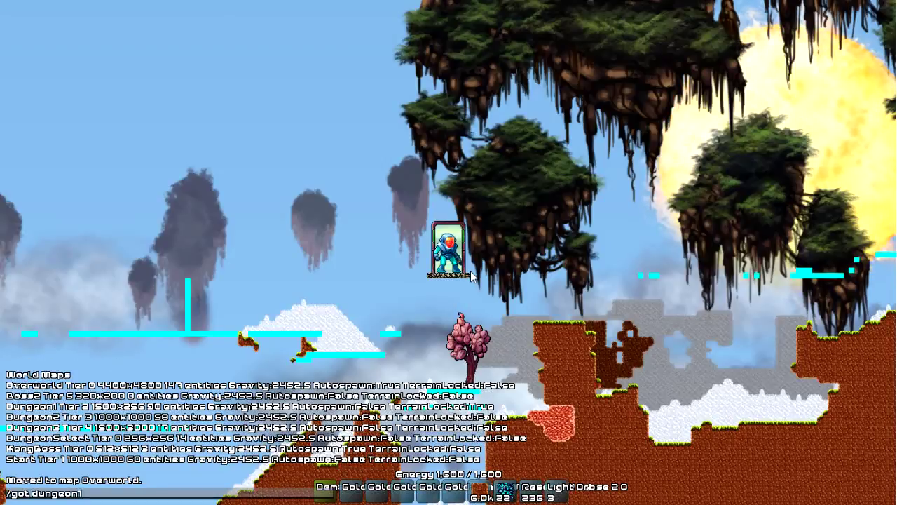
key("Return")
type("/")
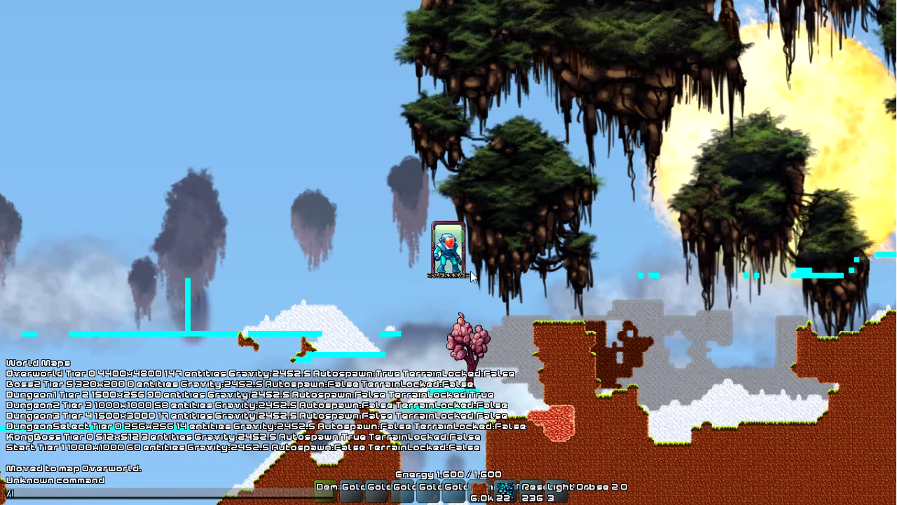
type("goto dungeo")
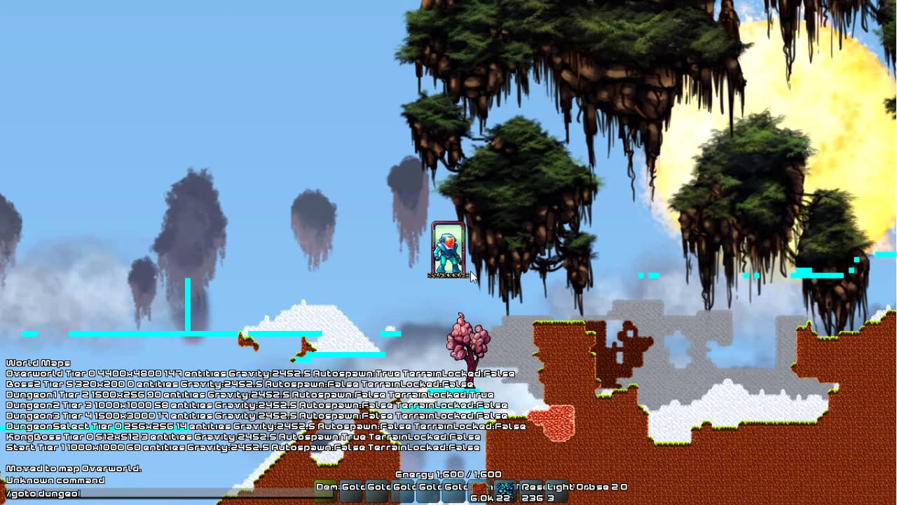
type("n1")
key("Return")
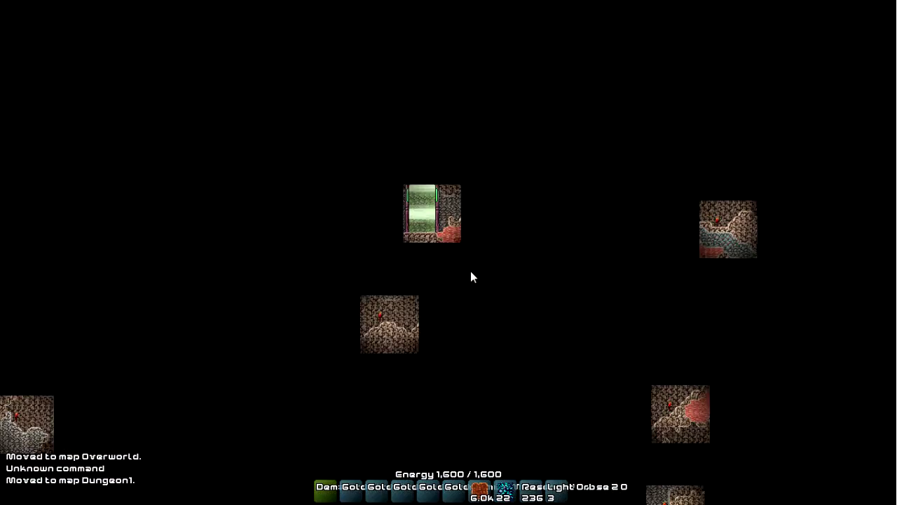
Walk around the cave near the teleporter, equip the second hotbar item, fire it at the cave walls and climb onto the ledge
key("d")
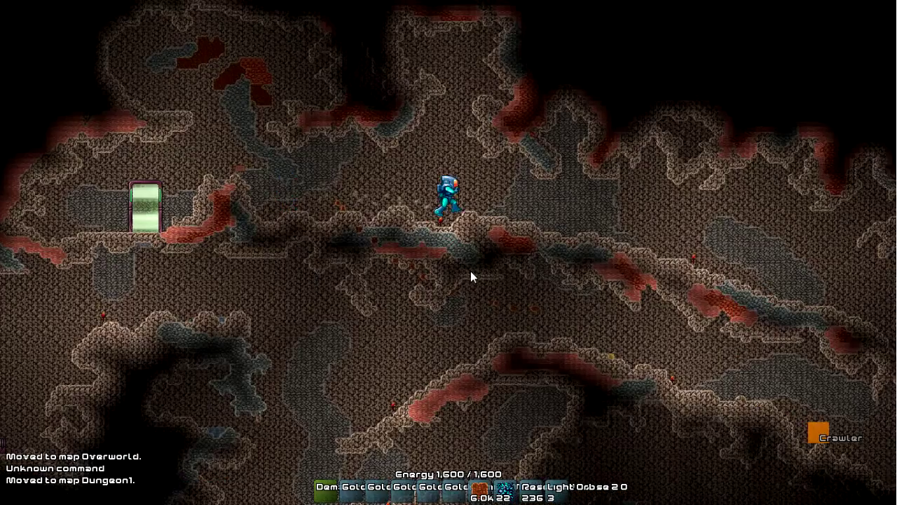
key("a")
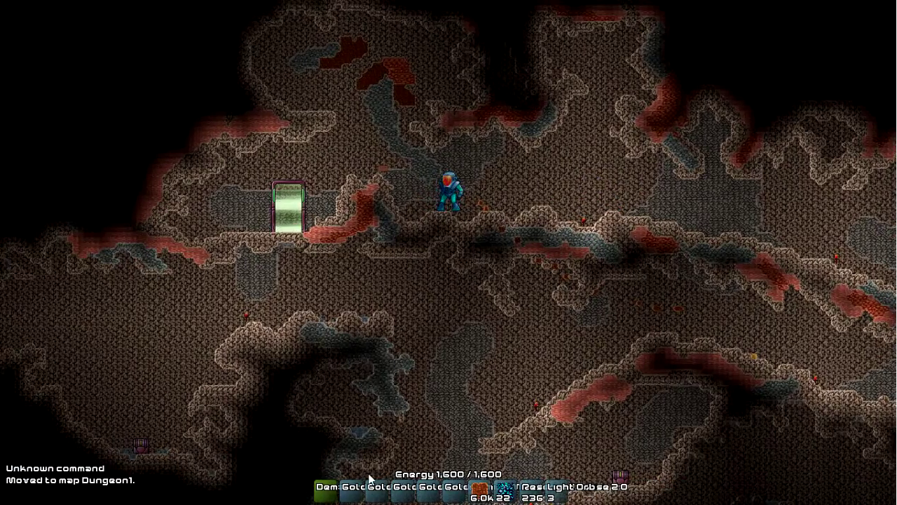
left_click(351, 498)
left_click(542, 140)
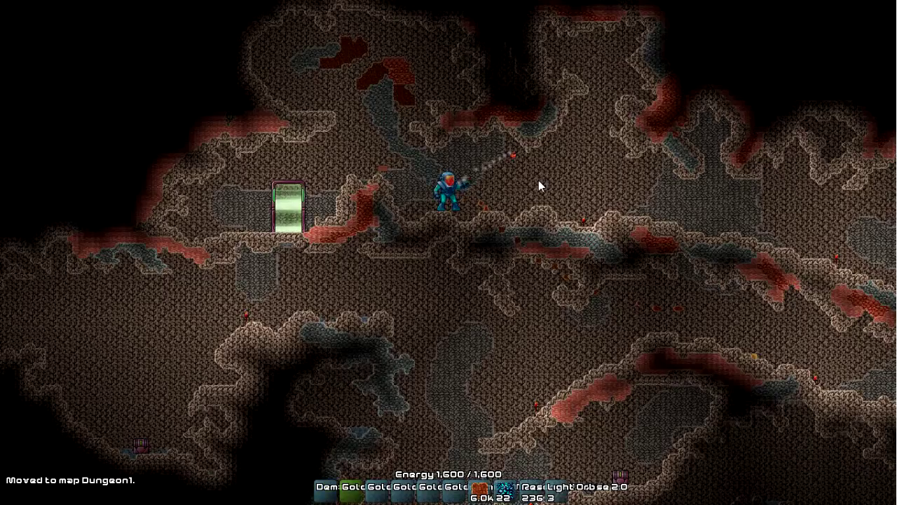
left_click(538, 181)
left_click(442, 110)
key("d")
key("a")
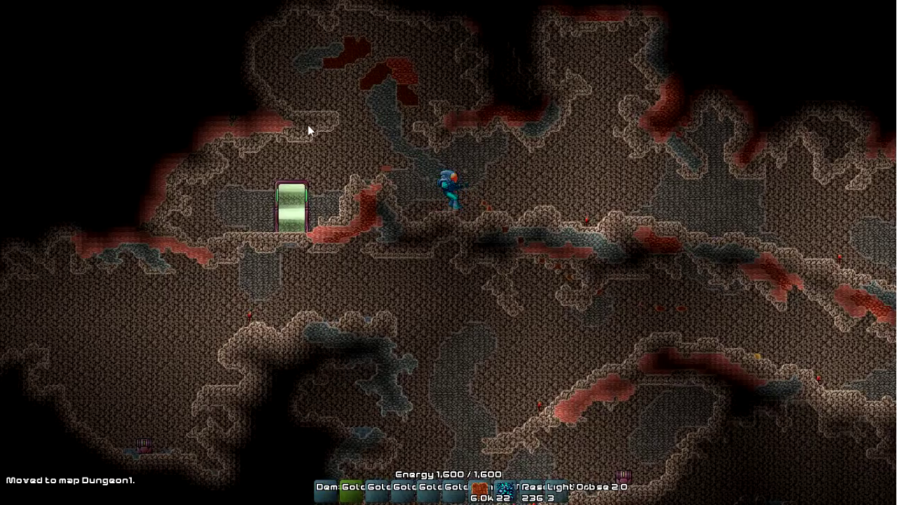
key("a")
key("space")
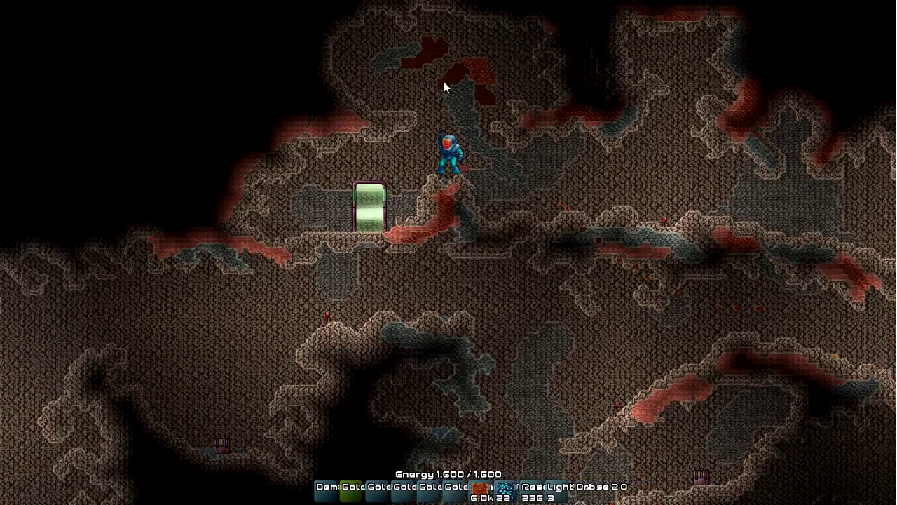
Travel to the Start map with the command /goto start
type("/goto l")
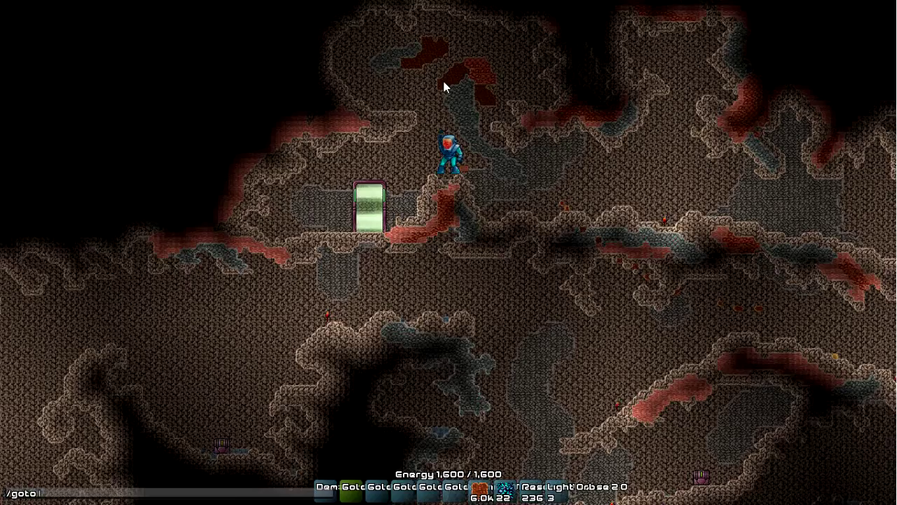
type("start")
key("Return")
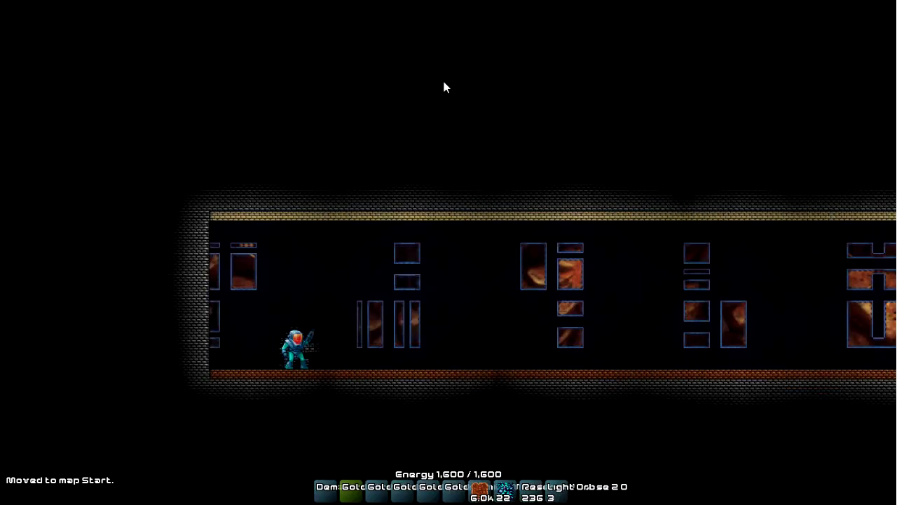
Give the character the tier 1 equipment with the command /kit 1
key("Return")
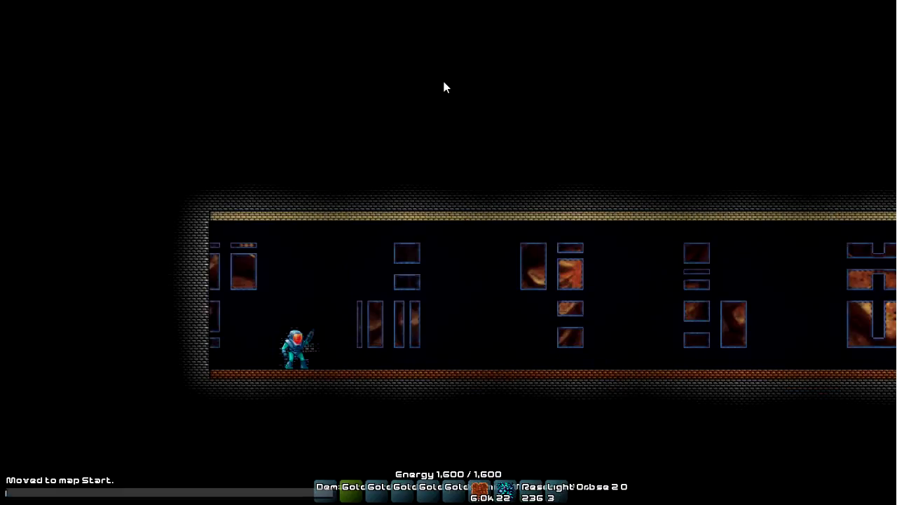
type("/kit")
type("1")
key("Return")
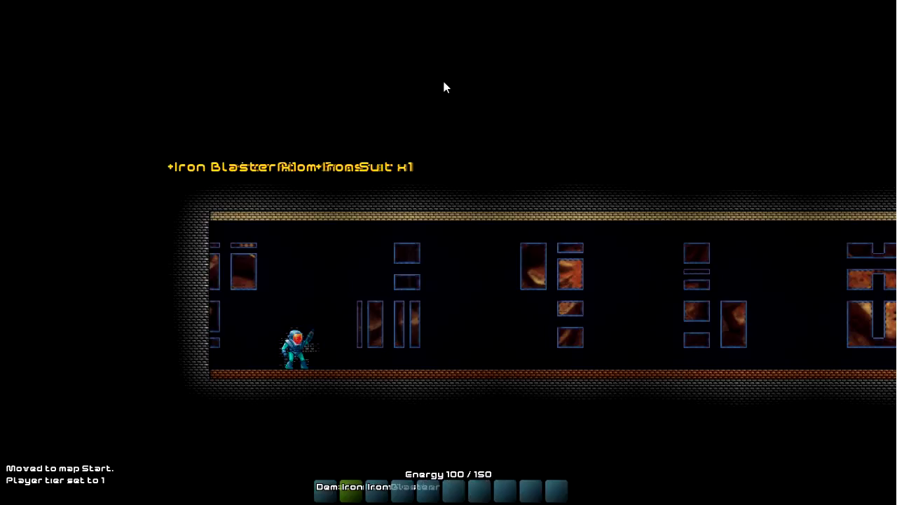
Inspect the Iron Atom Smasher's description, and upgrade the character to the tier 9 equipment with the command /kit 9
mouse_move(359, 493)
type("/")
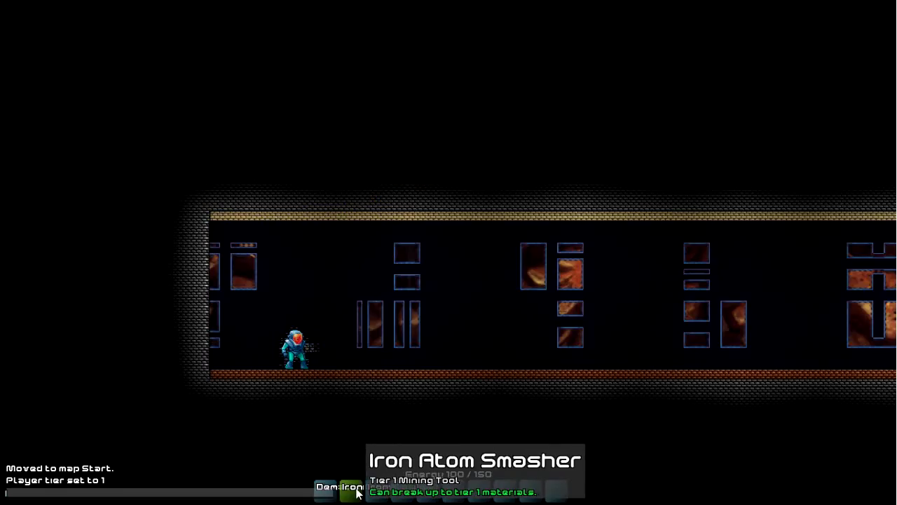
type("kit 9")
key("Return")
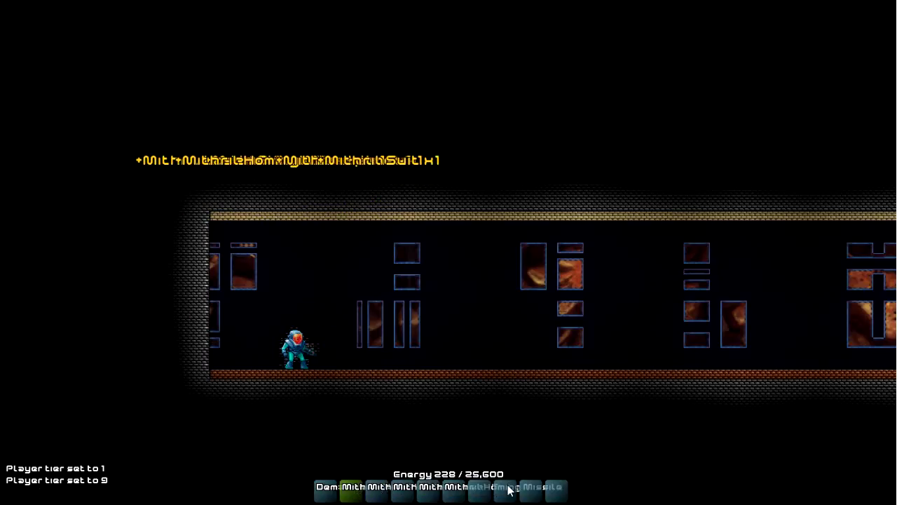
Inspect the new hotbar items and list the world maps with the /maps command
mouse_move(393, 489)
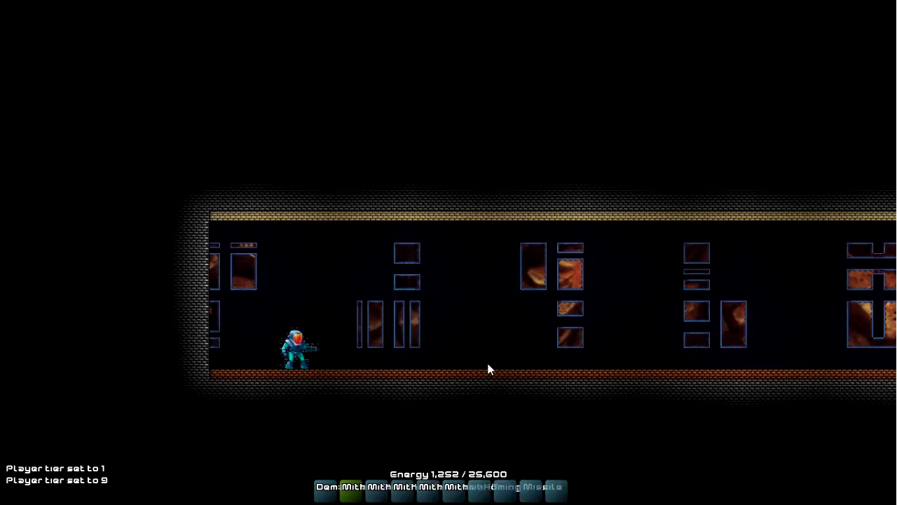
key("Return")
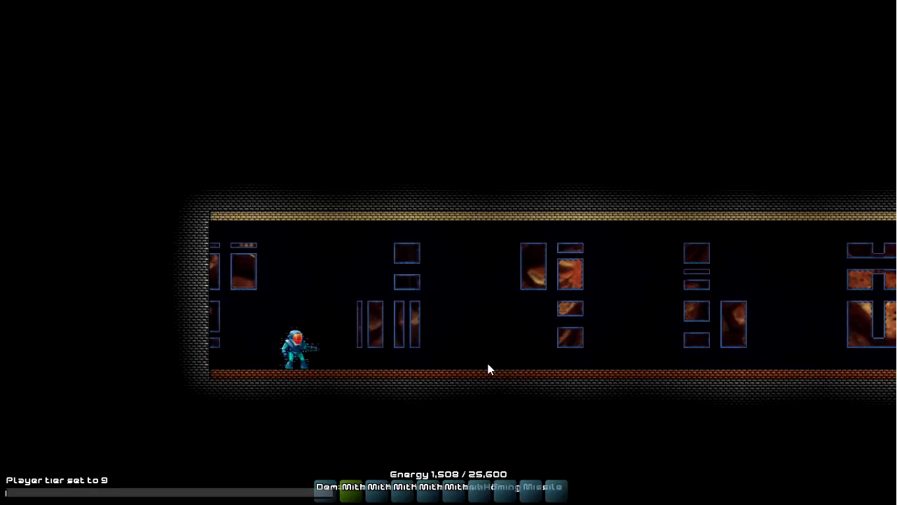
type("/maps")
key("Return")
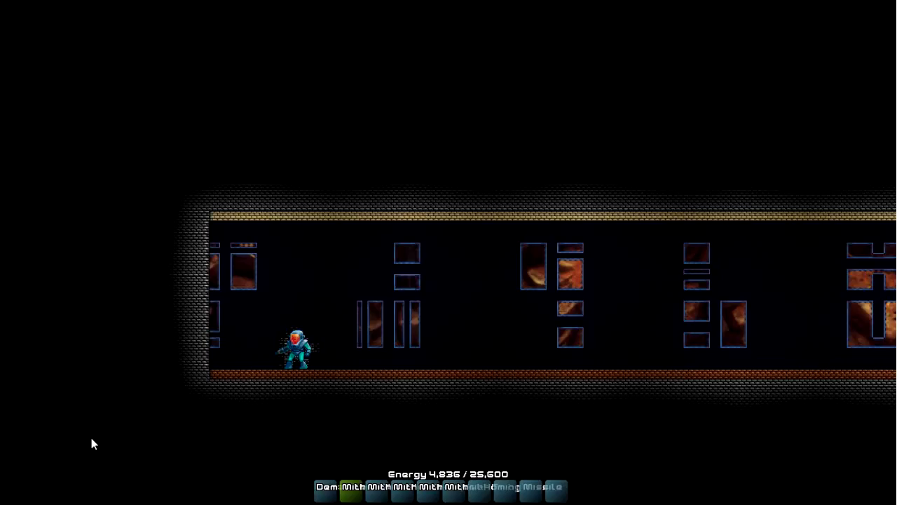
Place a sign on the corridor floor just ahead of the character, leave placeables editing, and open and close the sign's text
key("q")
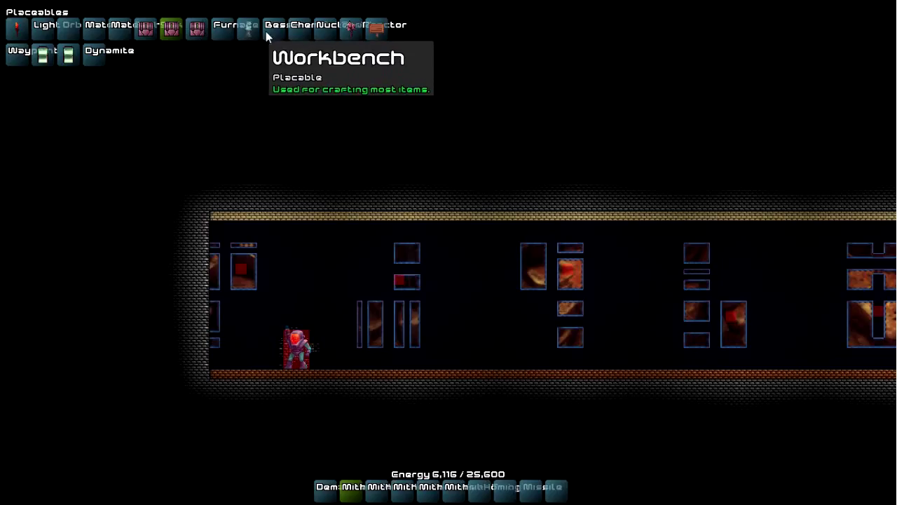
left_click(377, 33)
key("d")
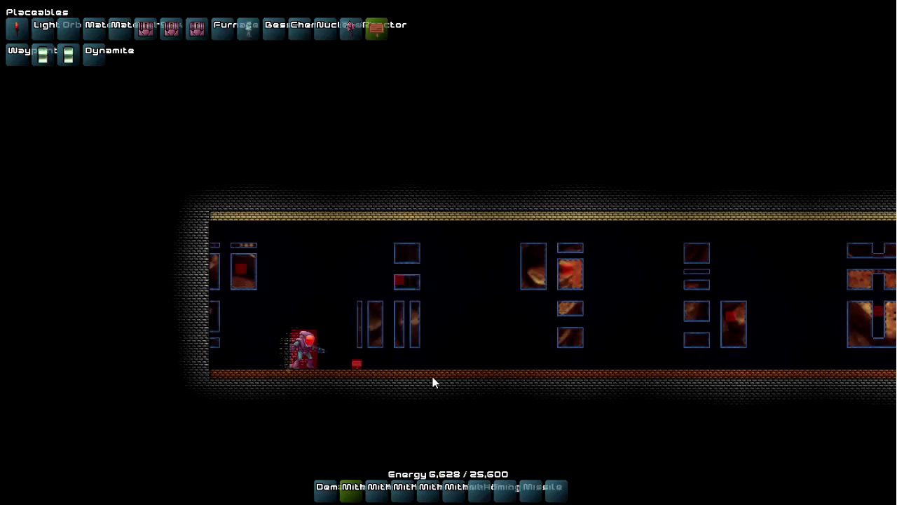
key("Tab")
key("Tab")
left_click(363, 369)
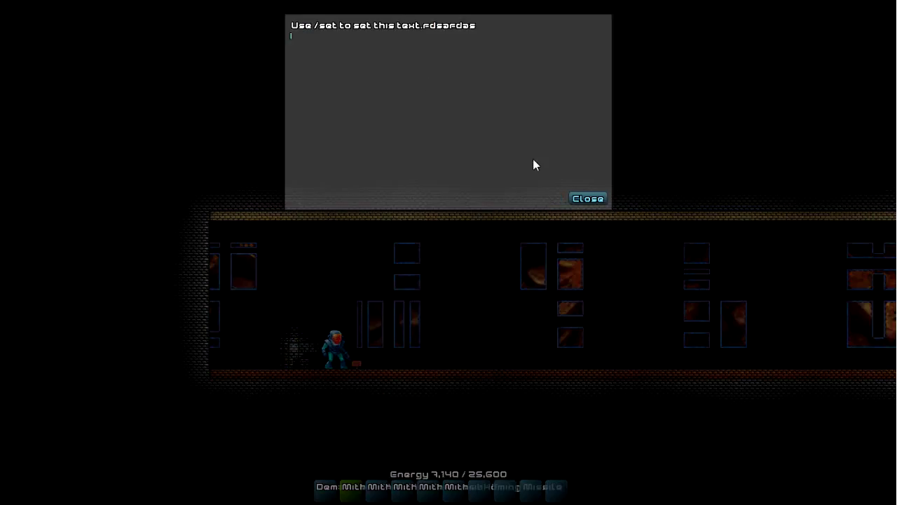
left_click(590, 199)
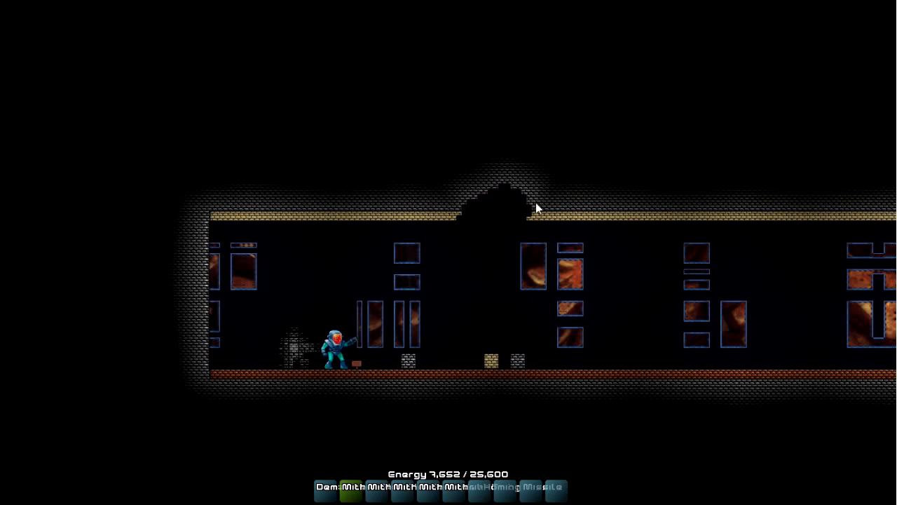
Blast away the brick ceiling and the far part of the corridor floor with the equipped Mithril tool
left_click_drag(455, 181, 333, 153)
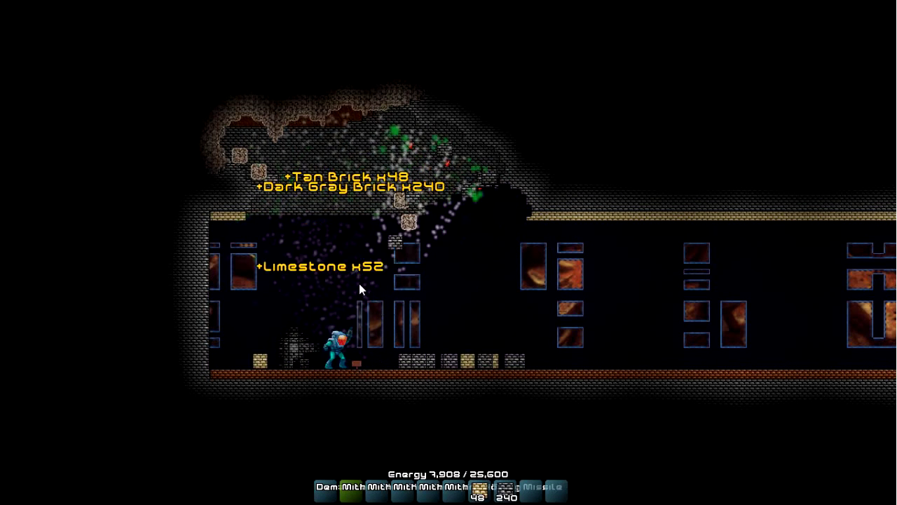
key("d")
key("space")
key("d")
mouse_move(438, 261)
left_mouse_down()
mouse_move(488, 173)
mouse_move(508, 166)
mouse_move(525, 173)
mouse_move(641, 411)
mouse_move(739, 325)
mouse_move(734, 272)
mouse_move(720, 250)
mouse_move(584, 236)
left_mouse_up()
key("d")
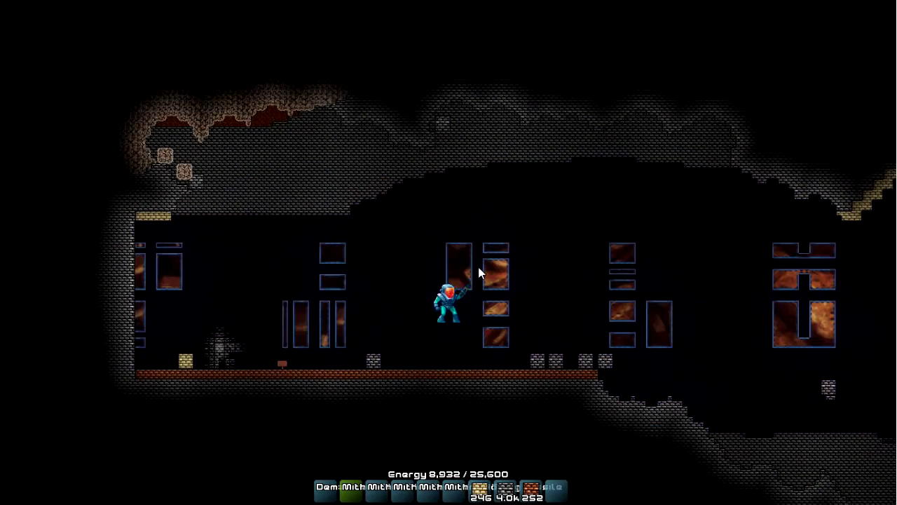
left_click_drag(486, 265, 315, 313)
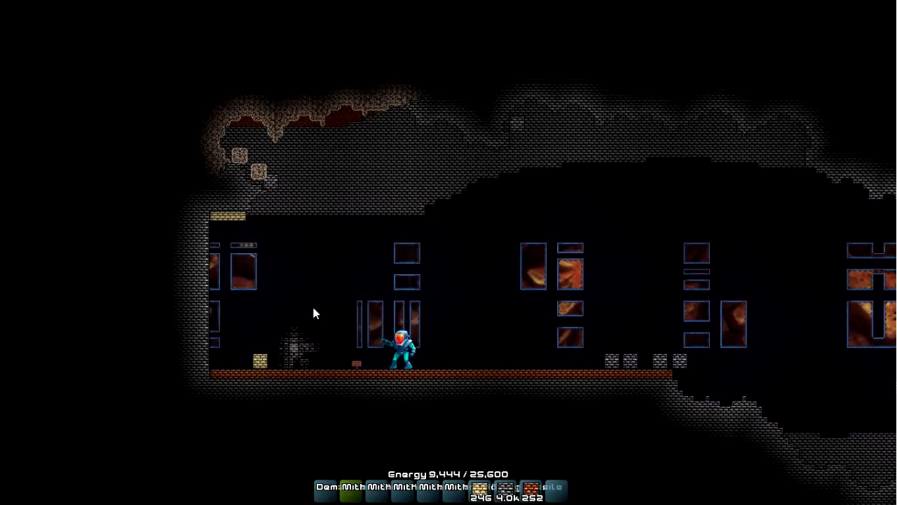
Stand beside the sign, set its text with the command /set Hello World, and open the sign to read it
key("a")
key("slash")
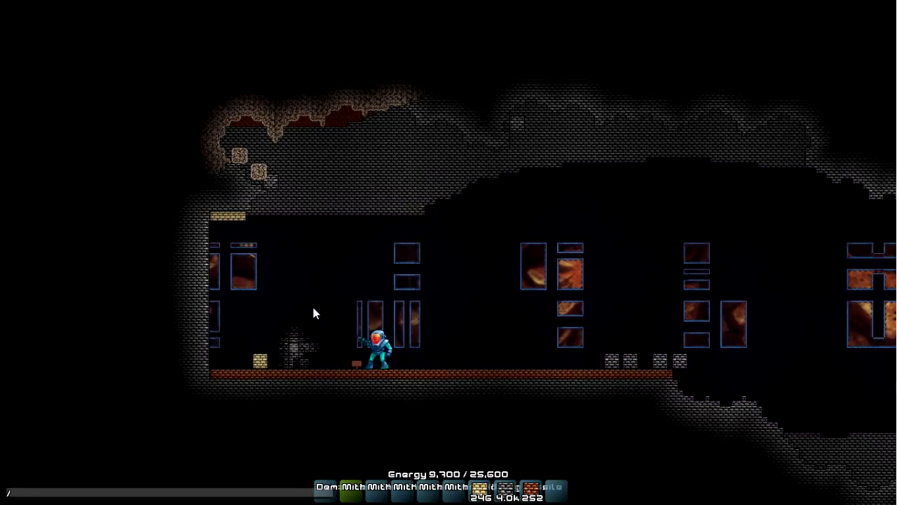
type("set Hell")
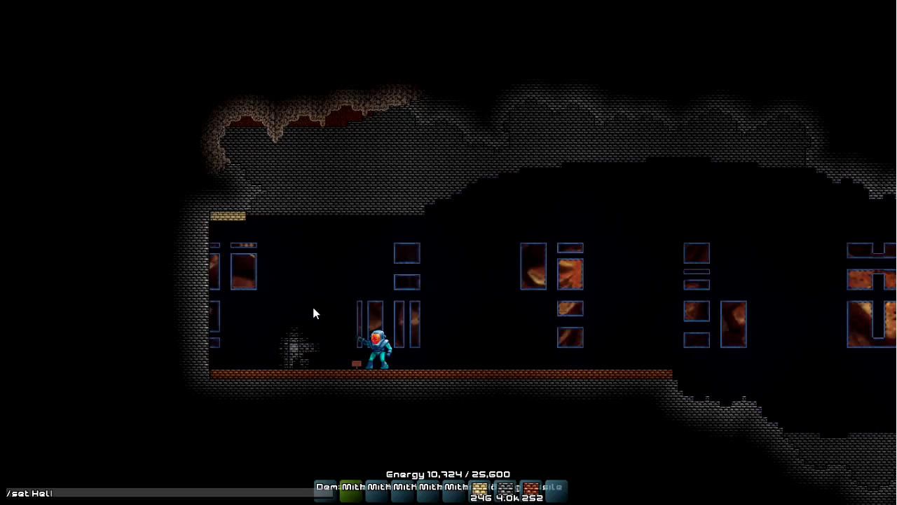
type("d")
key("Return")
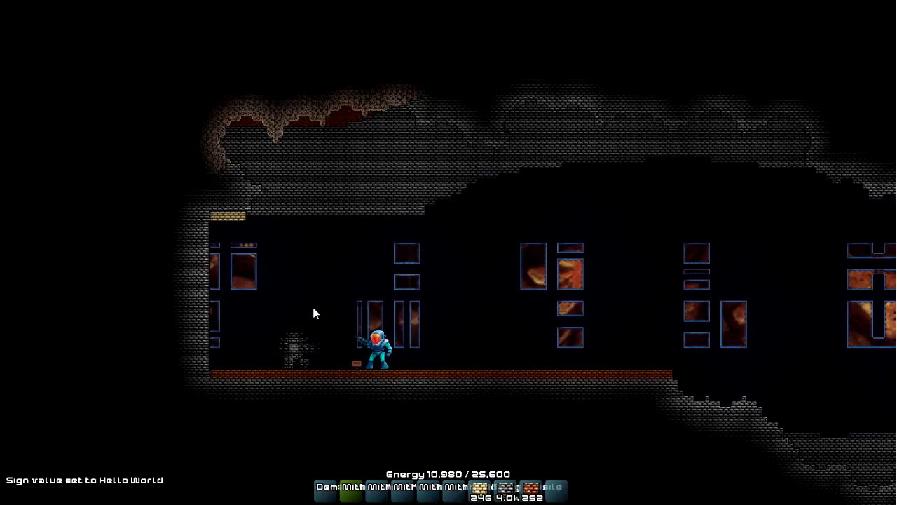
left_click(354, 364)
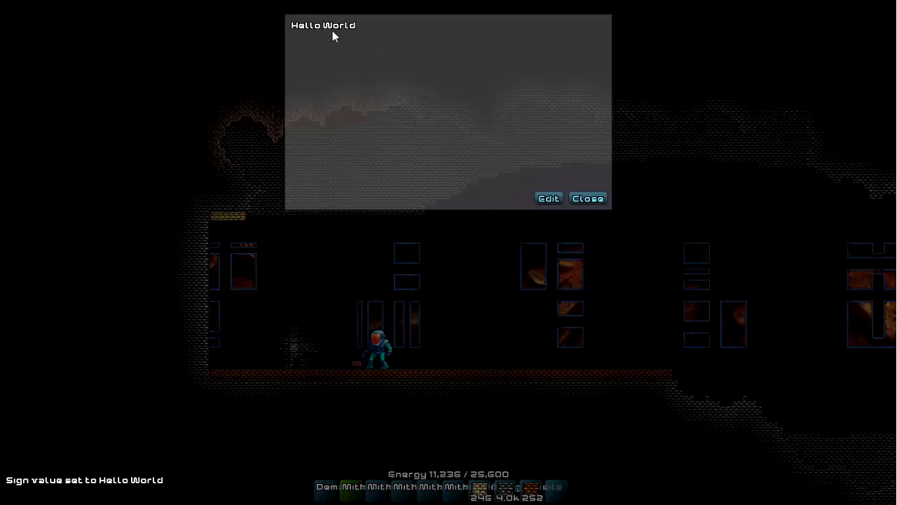
left_click(579, 200)
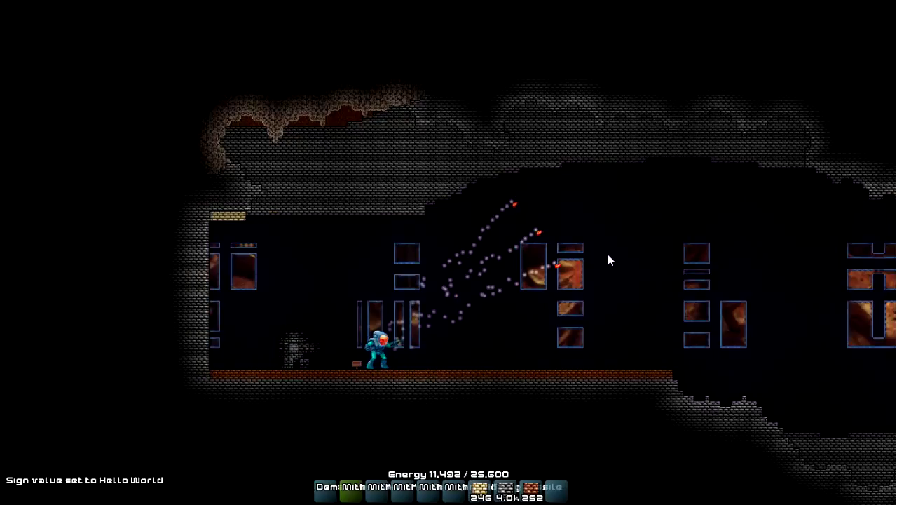
Place a Portal on the corridor floor, a short distance beyond the sign
key("d")
key("q")
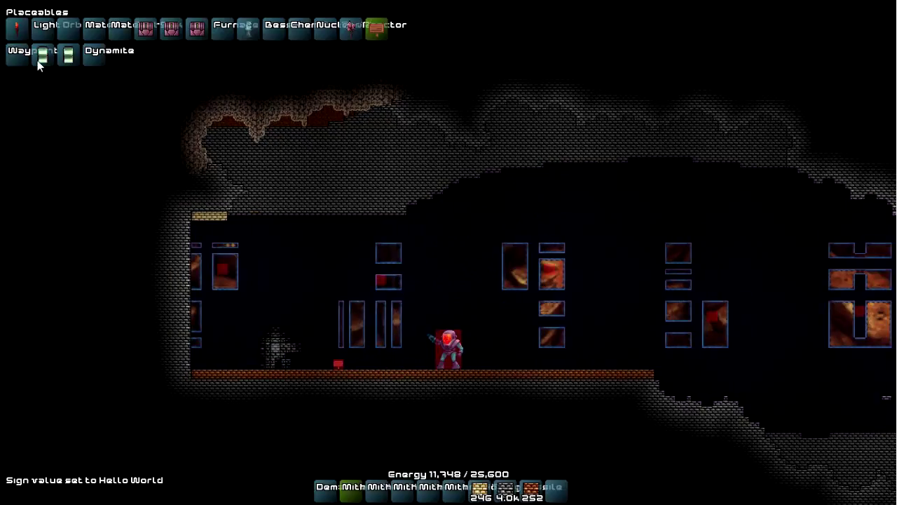
left_click(66, 55)
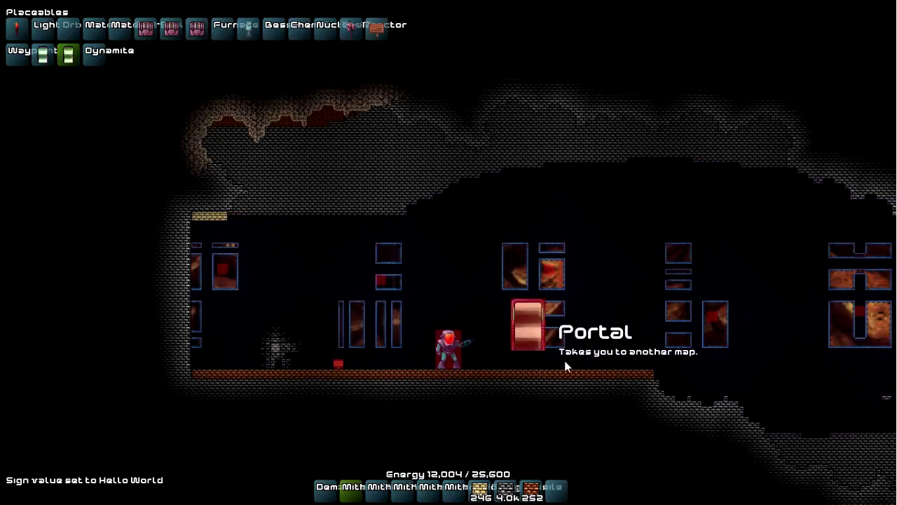
left_click(536, 352)
Link the portal to the Overworld map with the command /set Overworld, and issue the same command a second time
type("d/")
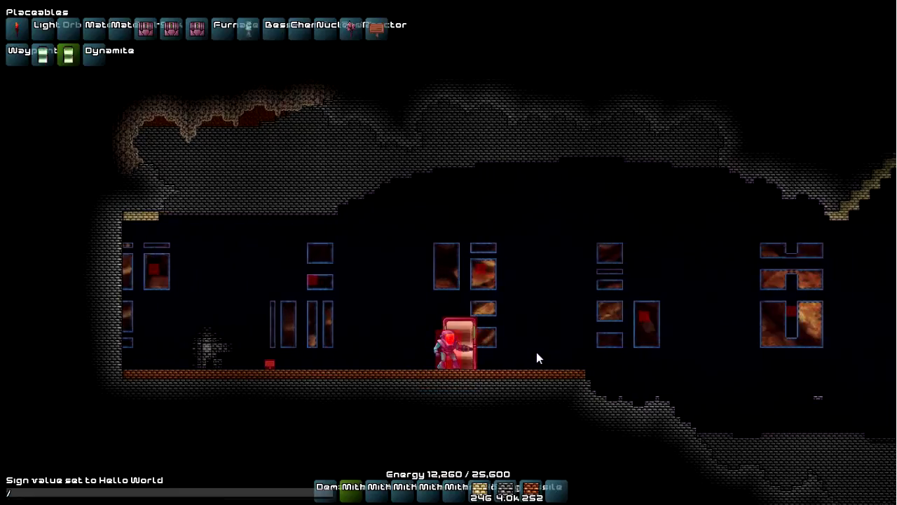
type("set")
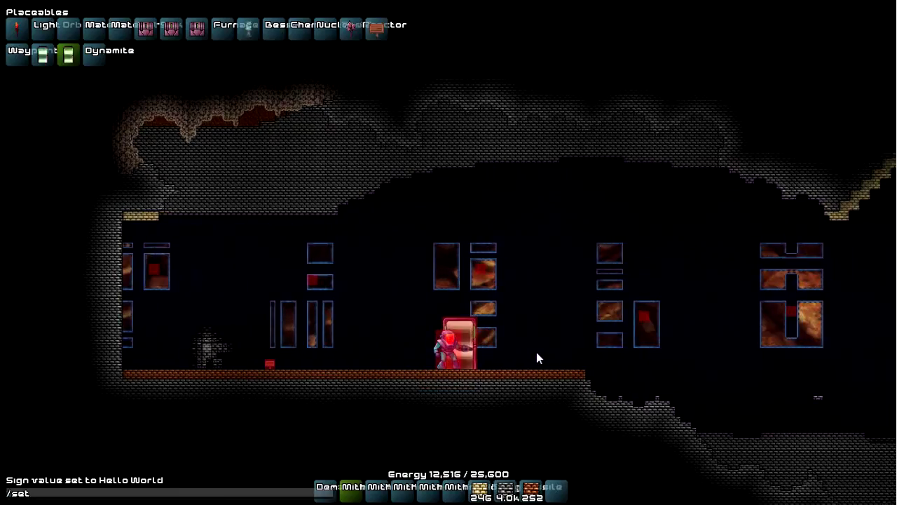
type(" Overwor")
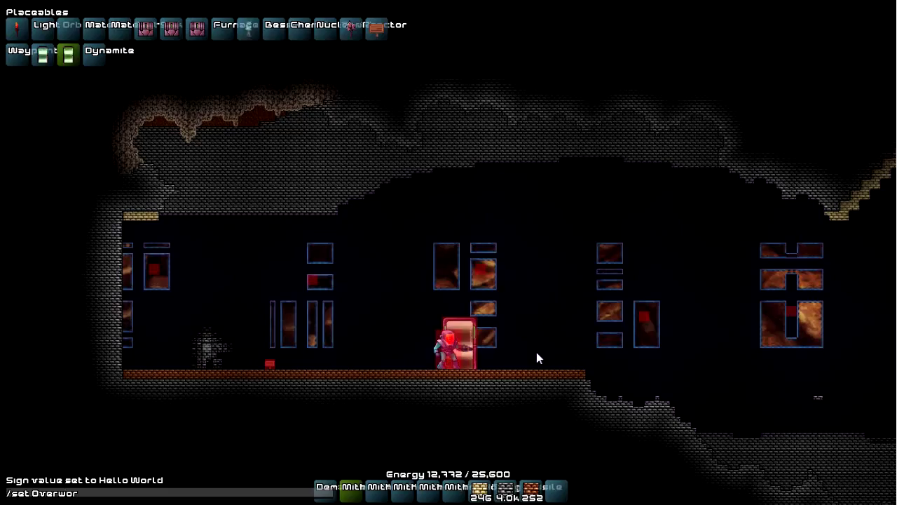
type("ld")
key("Return")
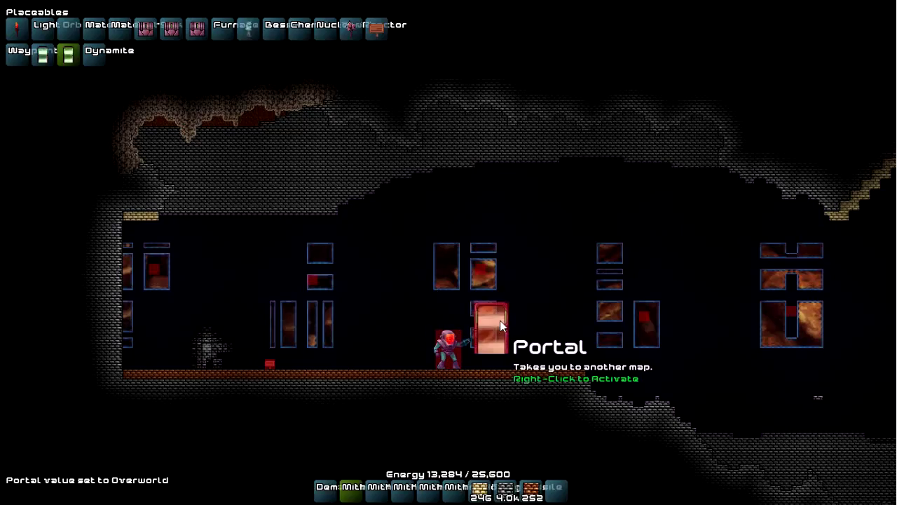
type("/")
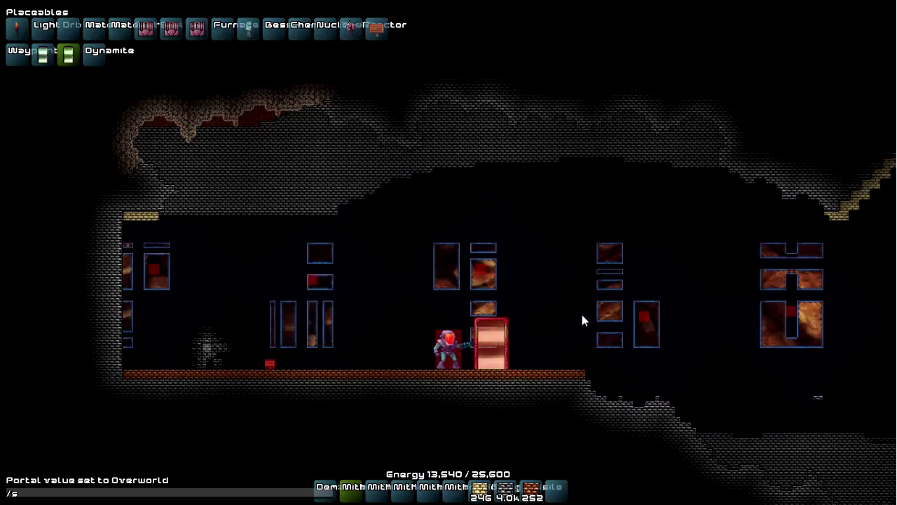
type("set Overworld")
key("Return")
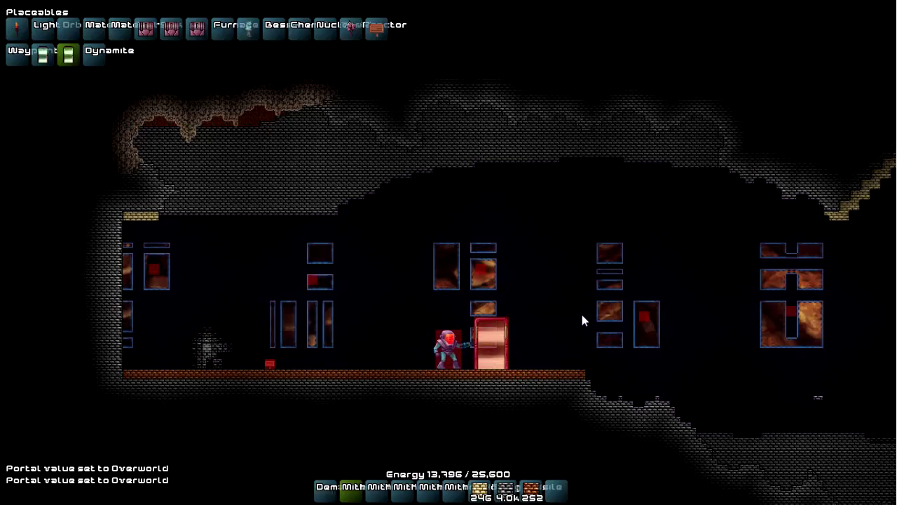
Leave placeables editing, travel through the portal to the Overworld, and continue through the portals back to the Start corridor
key("i")
key("i")
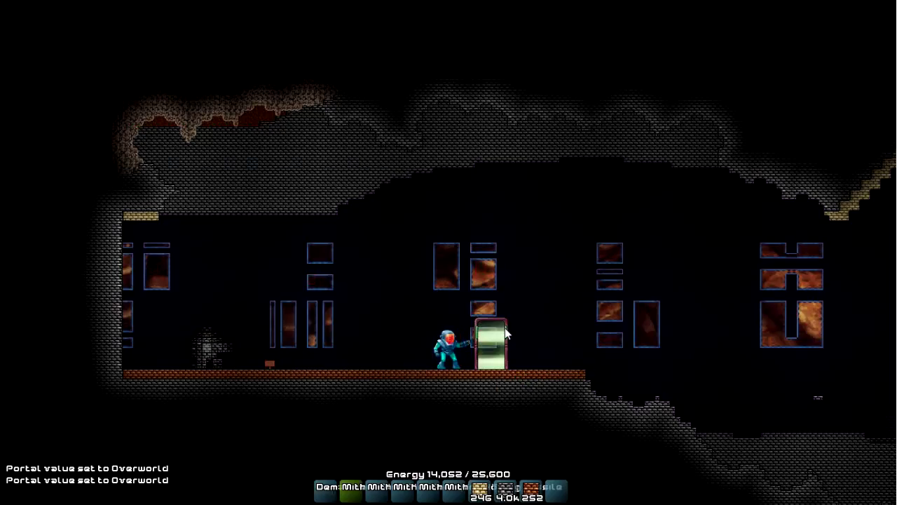
right_click(490, 344)
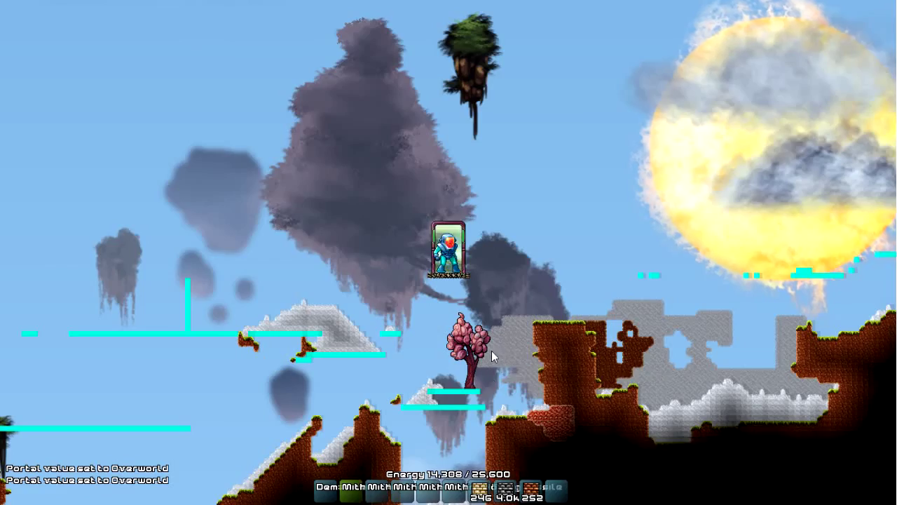
right_click(431, 242)
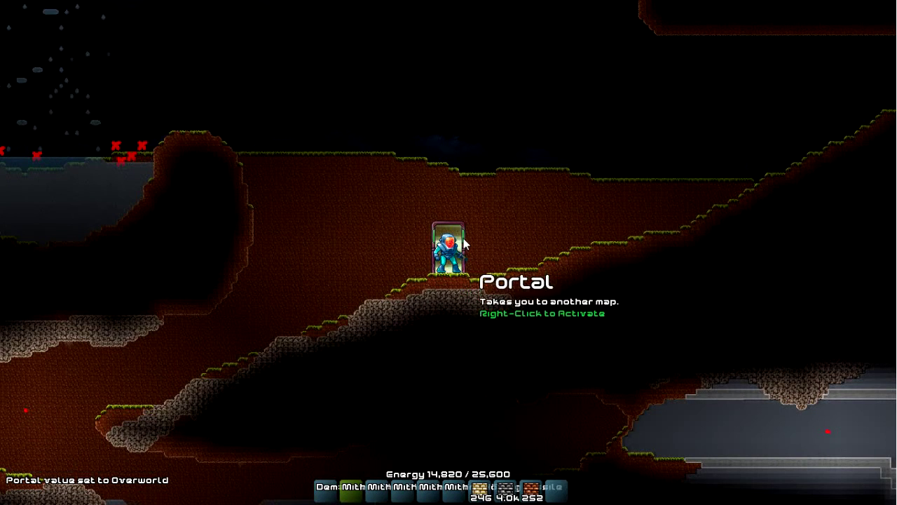
right_click(474, 265)
key("s")
key("a")
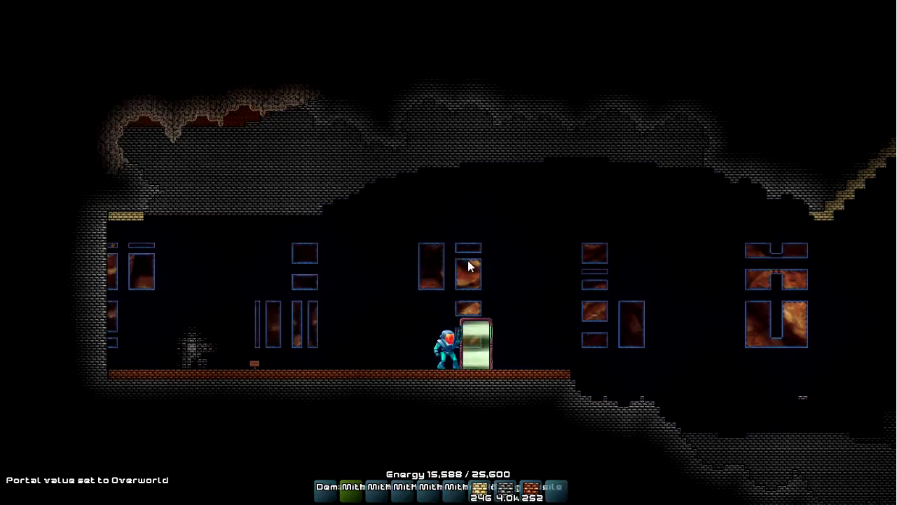
Switch to editing placeables and place four sticks of Dynamite spread out from the sign area to beyond the portal
key("q")
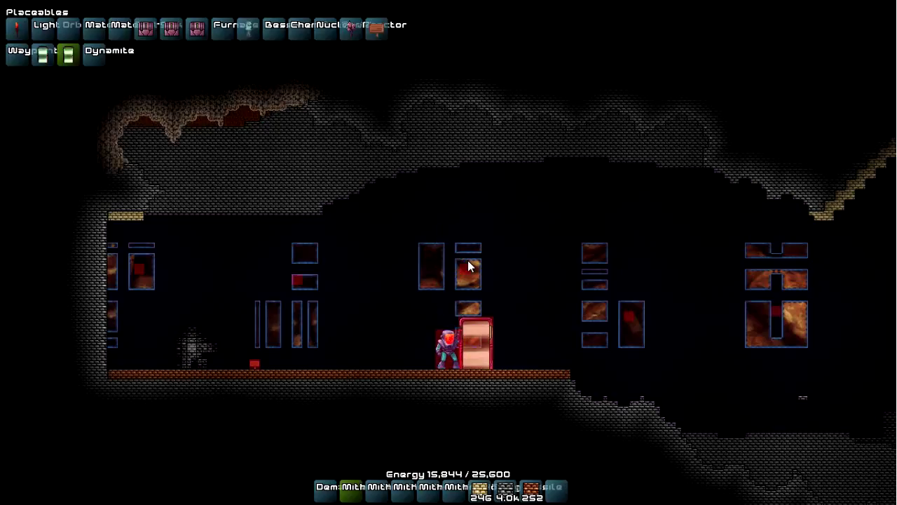
left_click(96, 52)
left_click(179, 278)
left_click(291, 266)
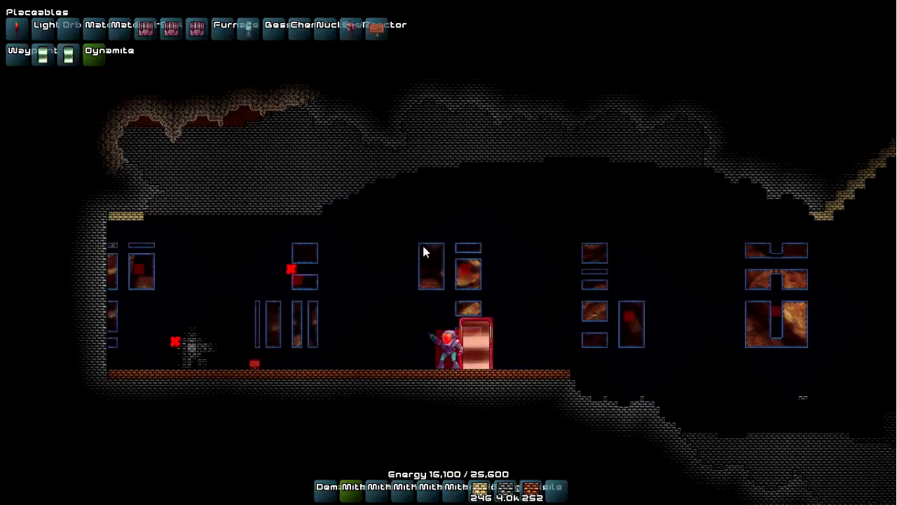
left_click(420, 253)
left_click(652, 246)
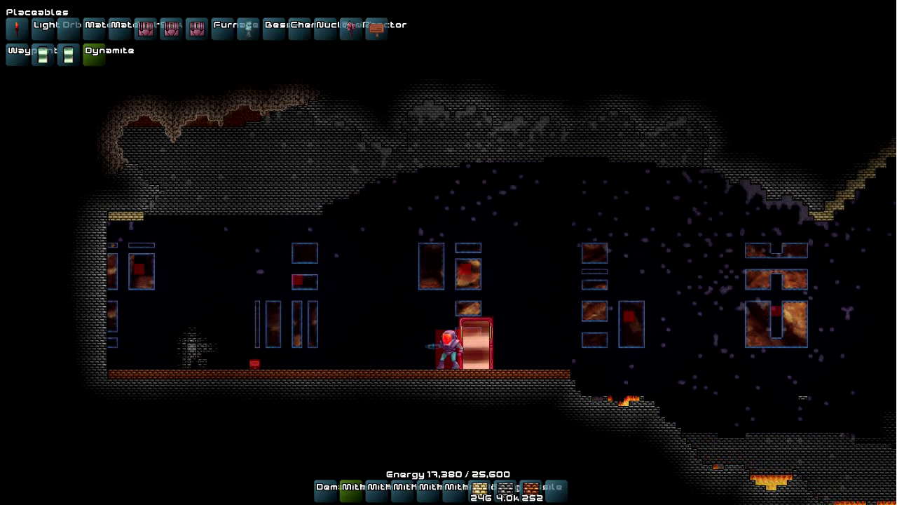
Switch to editing Enemies and place several Crawlers in the air around the sign and the corridor windows
key("Tab")
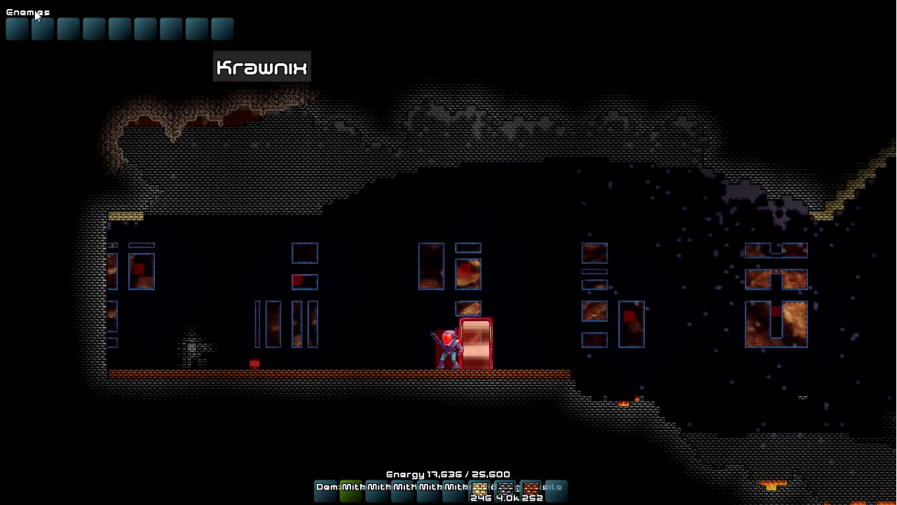
left_click(17, 31)
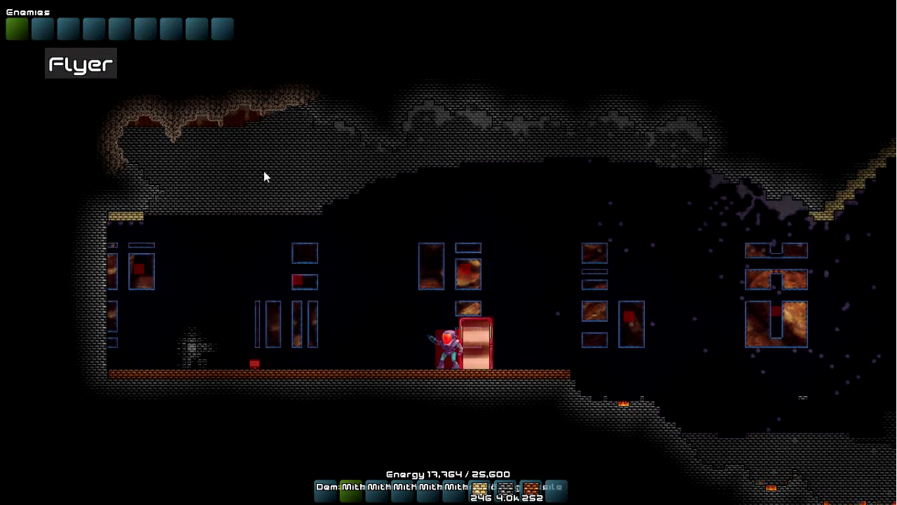
left_click(308, 262)
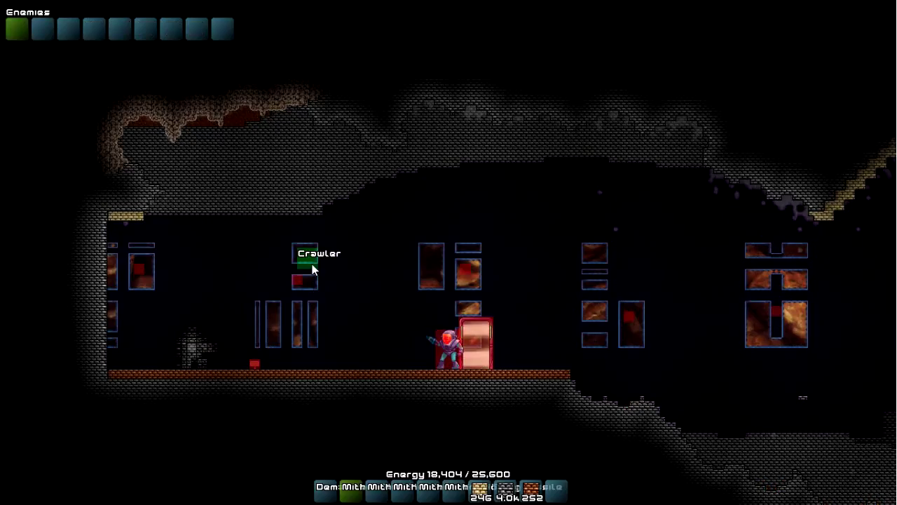
left_click(234, 236)
left_click(203, 272)
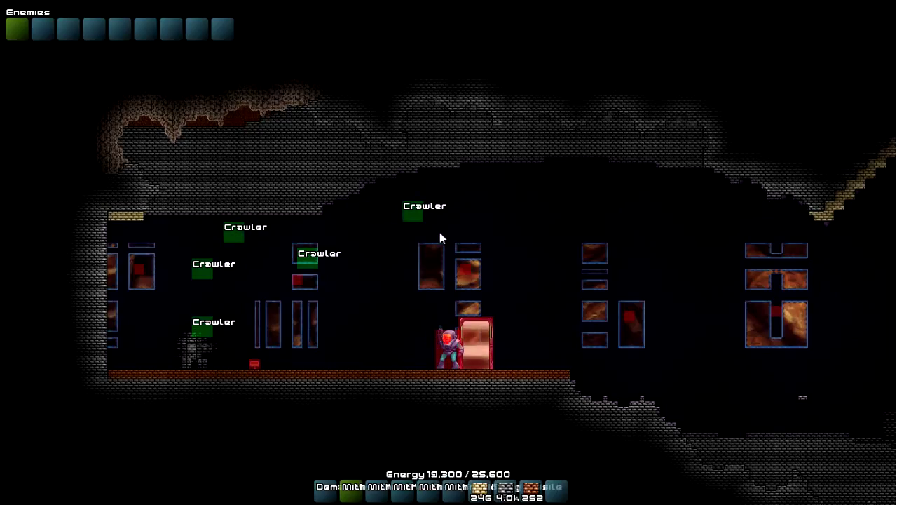
Leave the corridor into the cave beyond the portal, return to wake the Crawlers, and back away from them
key("d")
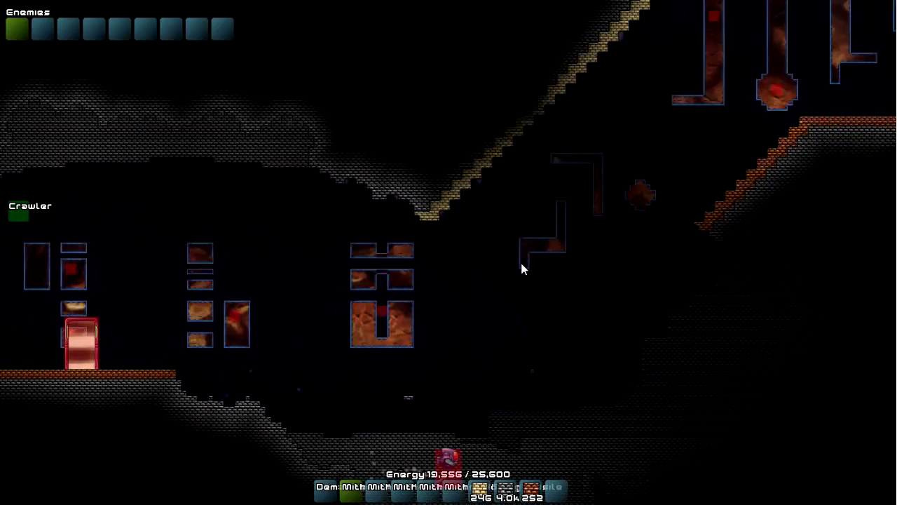
key("a")
key("space")
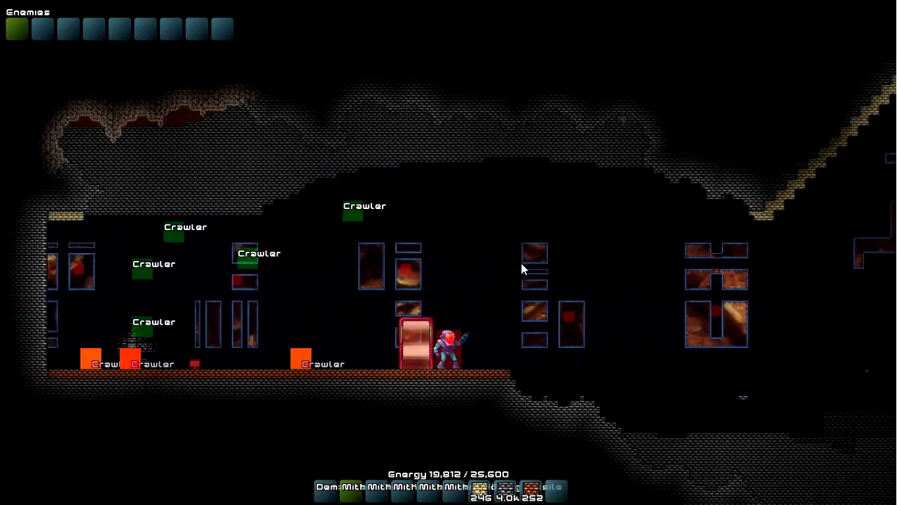
key("d")
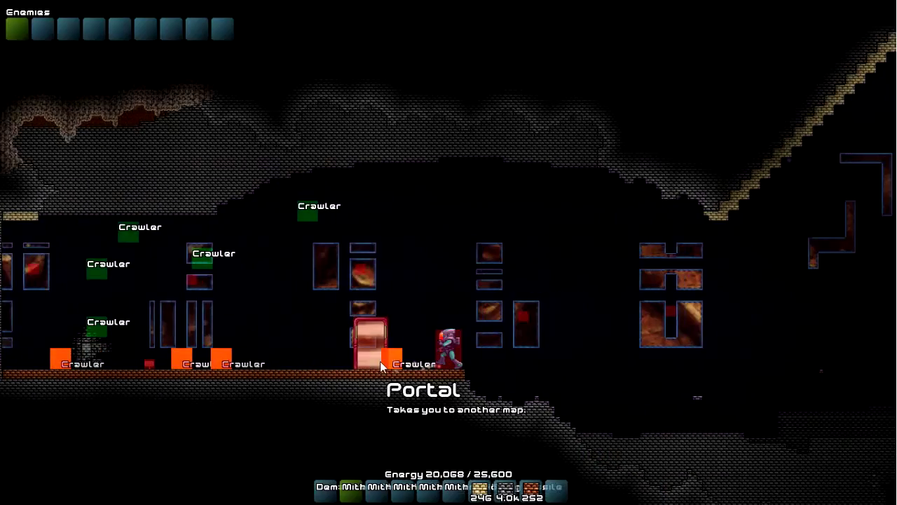
key("d")
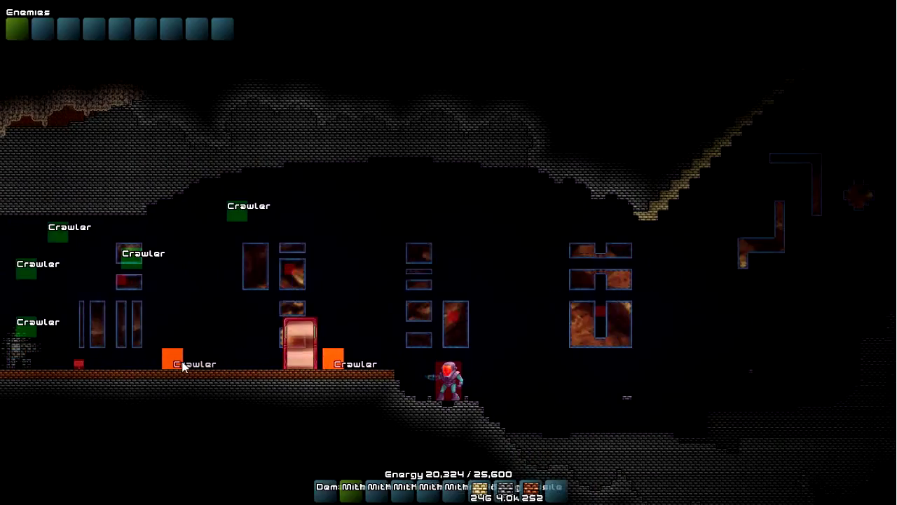
Remove the active Crawlers around the portal from the cave slope, and return to the portal
left_click(184, 367)
key("d")
key("a")
left_click(325, 353)
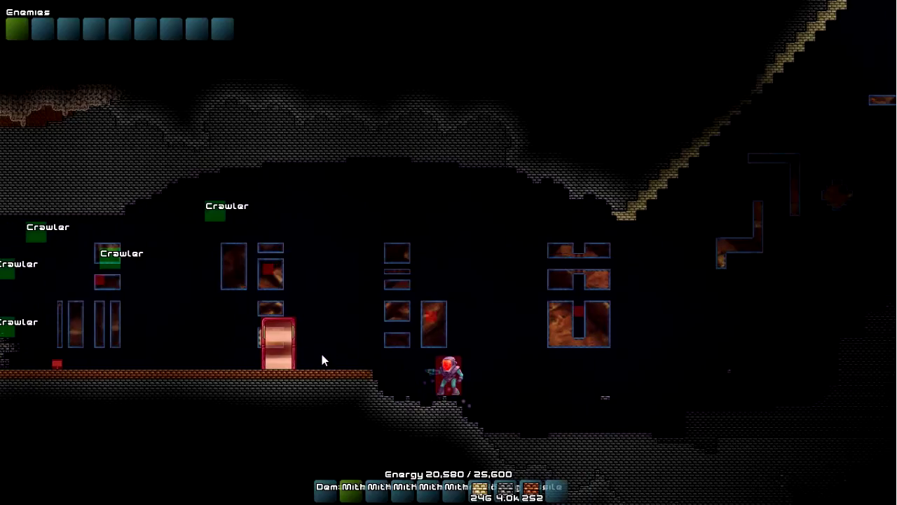
key("a")
key("a")
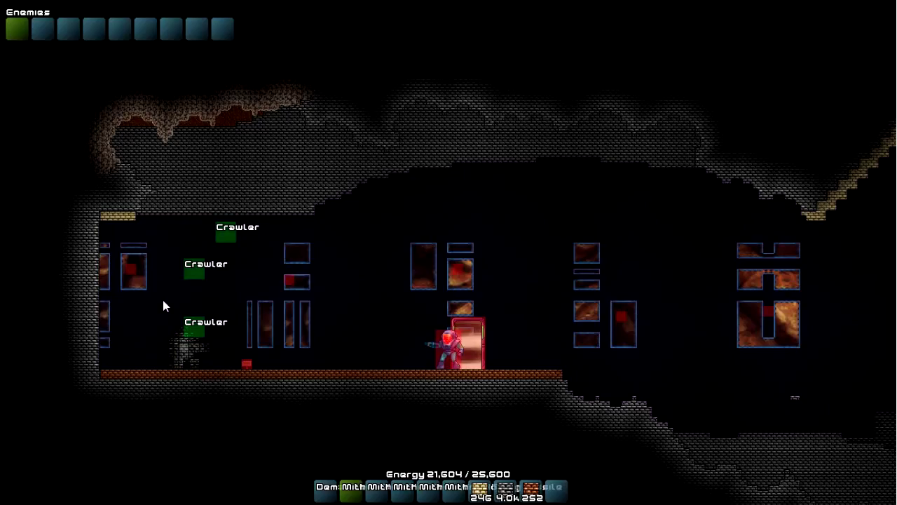
Walk back past the portal, place three more Crawlers between the sign and the portal, and retreat to the floor's edge
key("a")
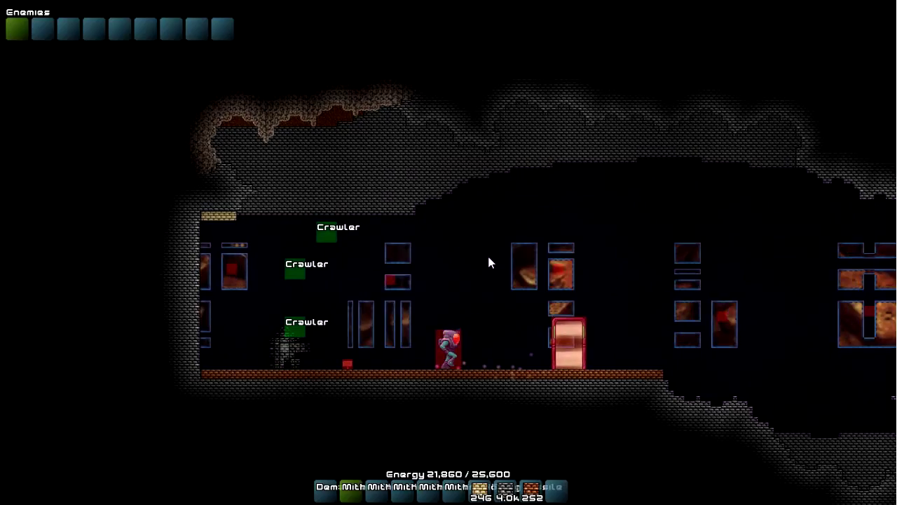
key("d")
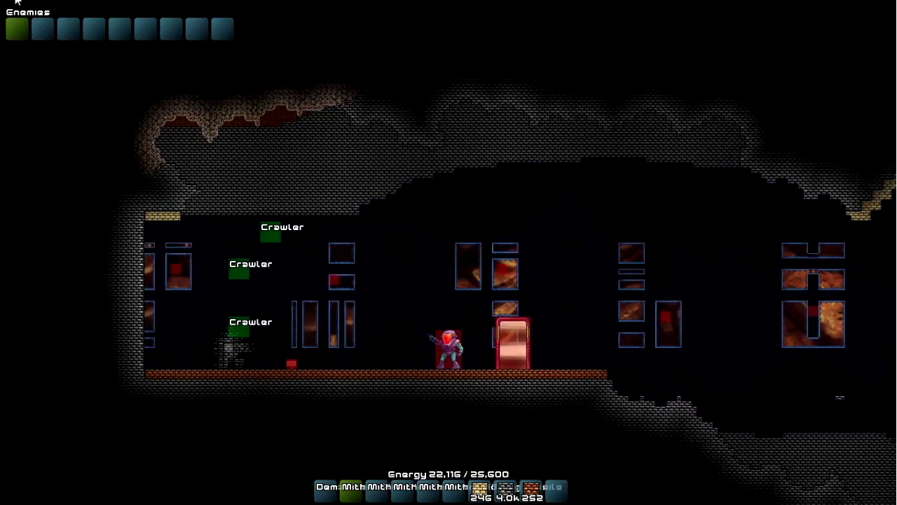
left_click(409, 278)
key("d")
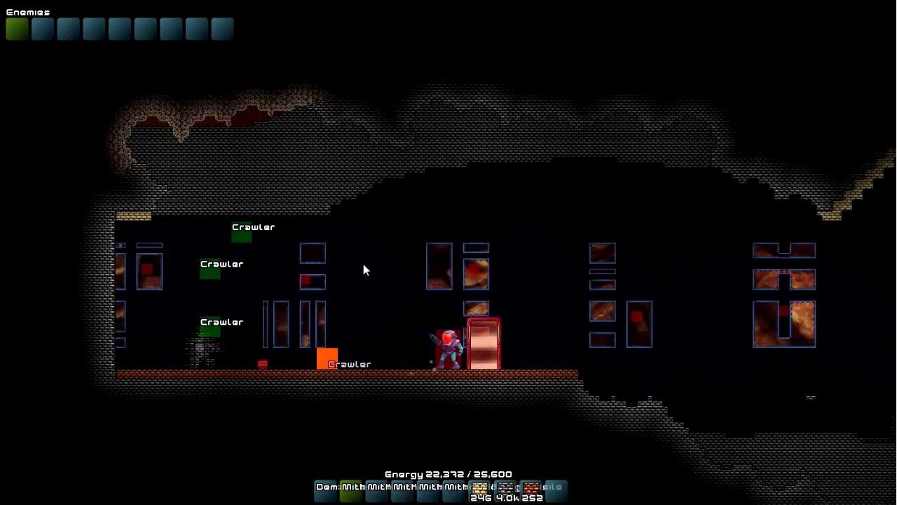
left_click(363, 263)
left_click(415, 223)
key("d")
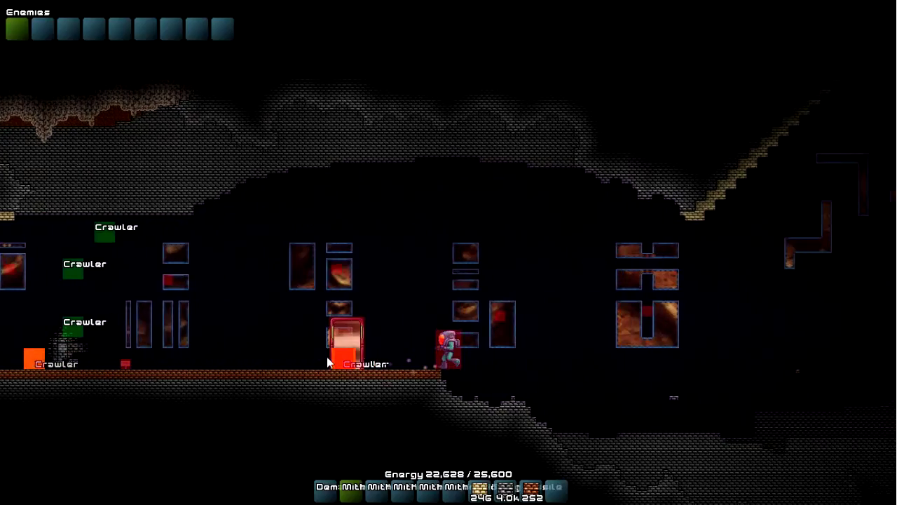
Remove the active Crawlers chasing the character along the corridor, dodging them around the portal
left_click(388, 356)
key("a")
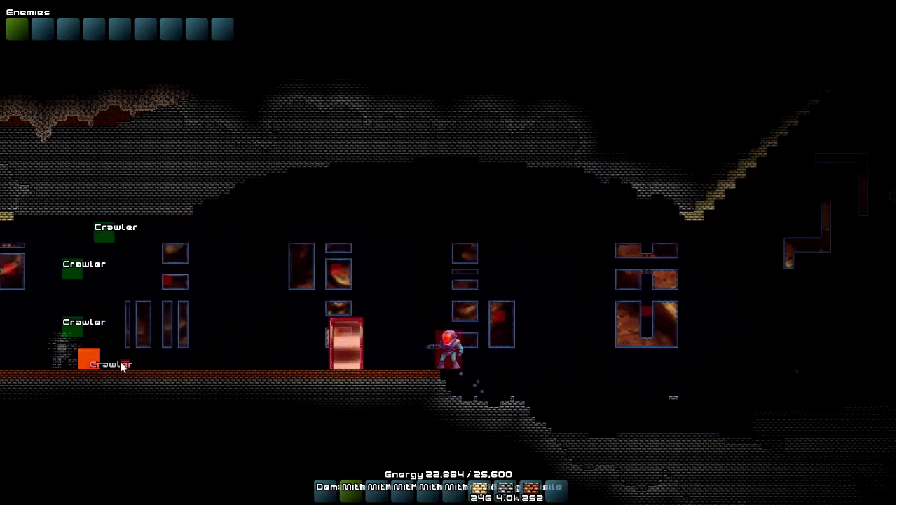
key("a")
key("space")
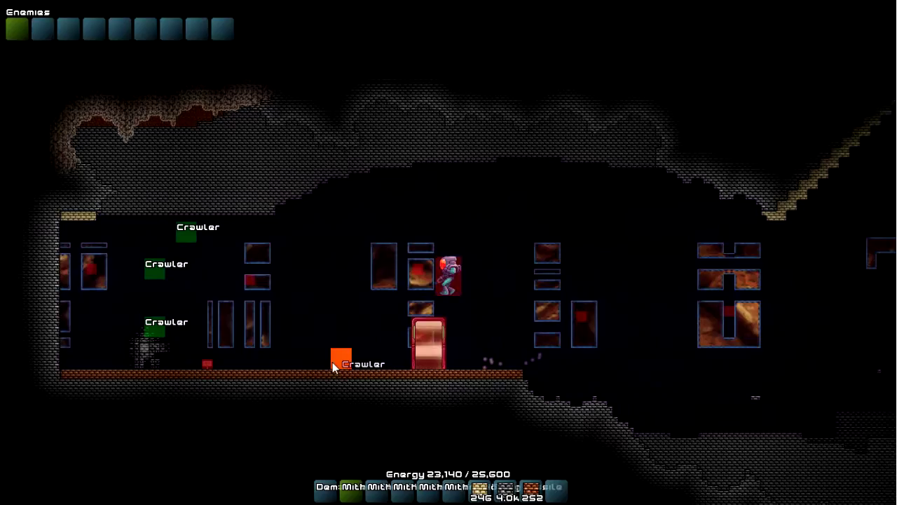
key("d")
key("d")
left_click(403, 361)
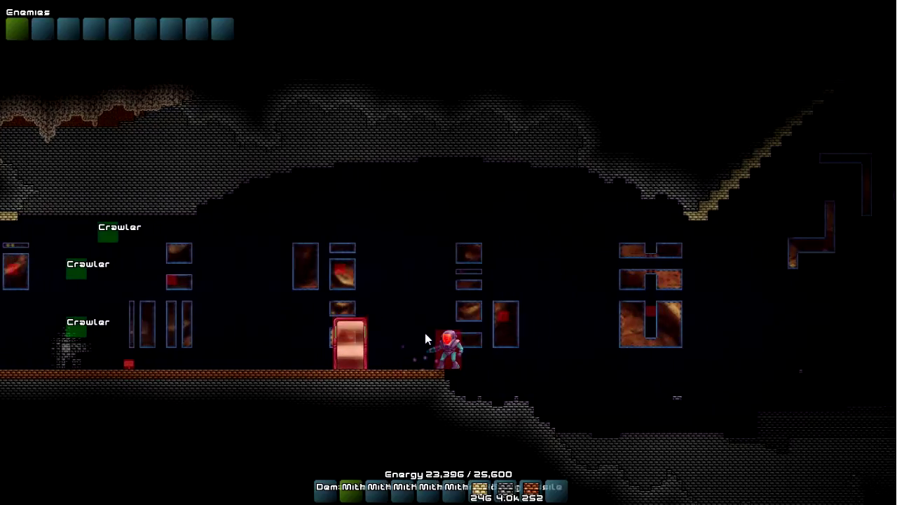
key("a")
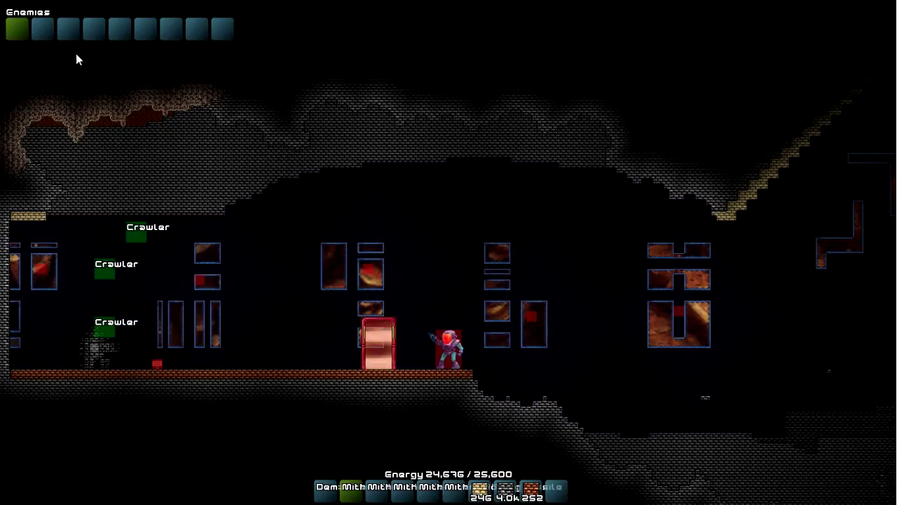
Place four Flyers from the corridor out into the cave beyond the portal, and remove the dormant one
left_click(46, 29)
key("a")
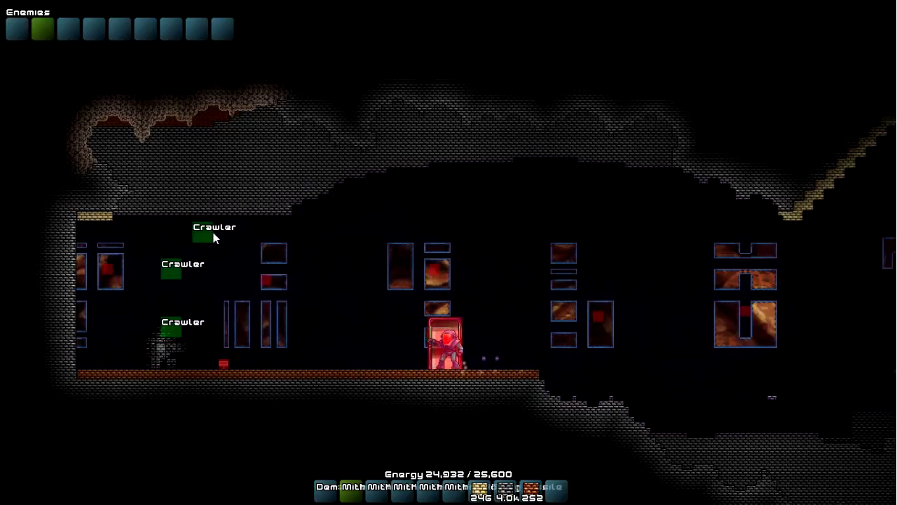
left_click(333, 219)
key("d")
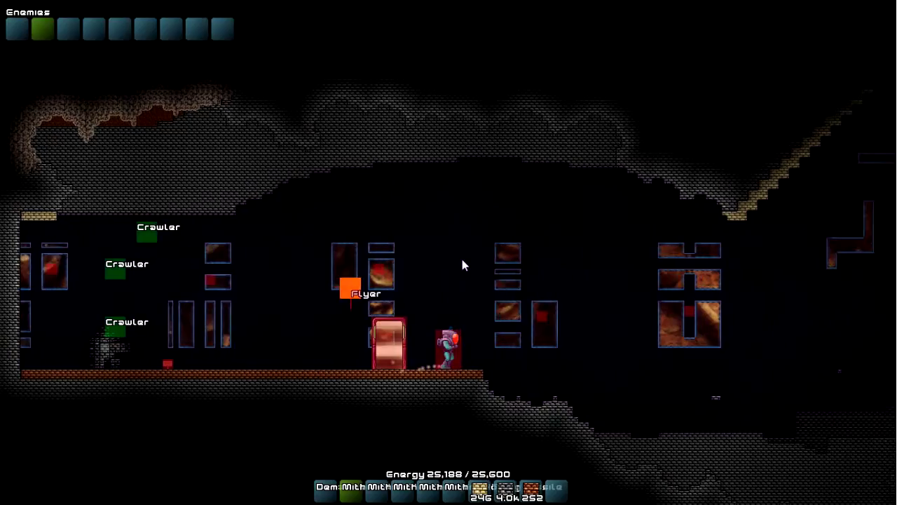
left_click(459, 254)
left_click(536, 239)
left_click(675, 277)
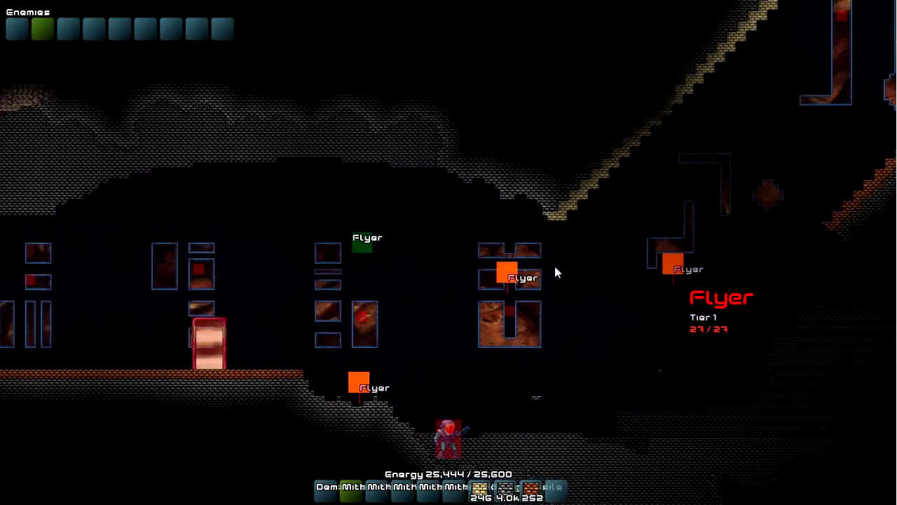
left_click(370, 243)
key("a")
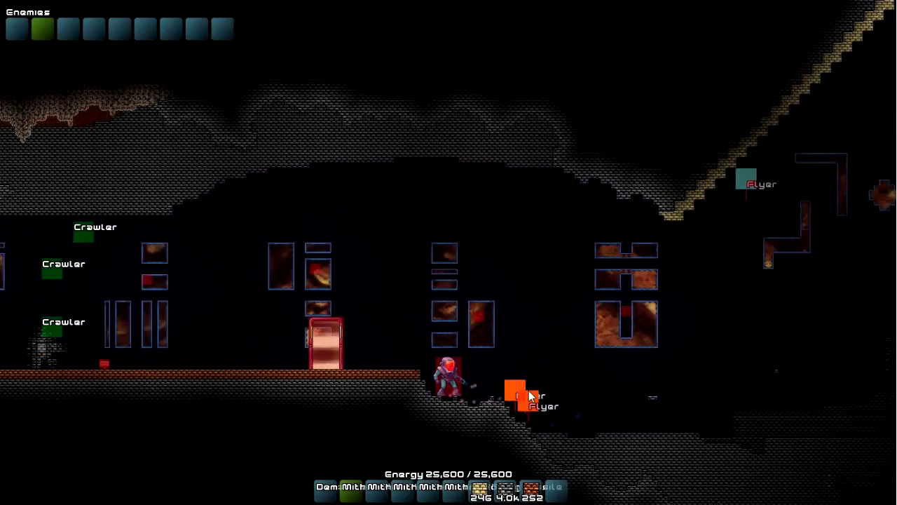
Place two Turrets on either side of the portal, and jump past them towards the sign
left_click(76, 31)
left_click(181, 272)
left_click(319, 242)
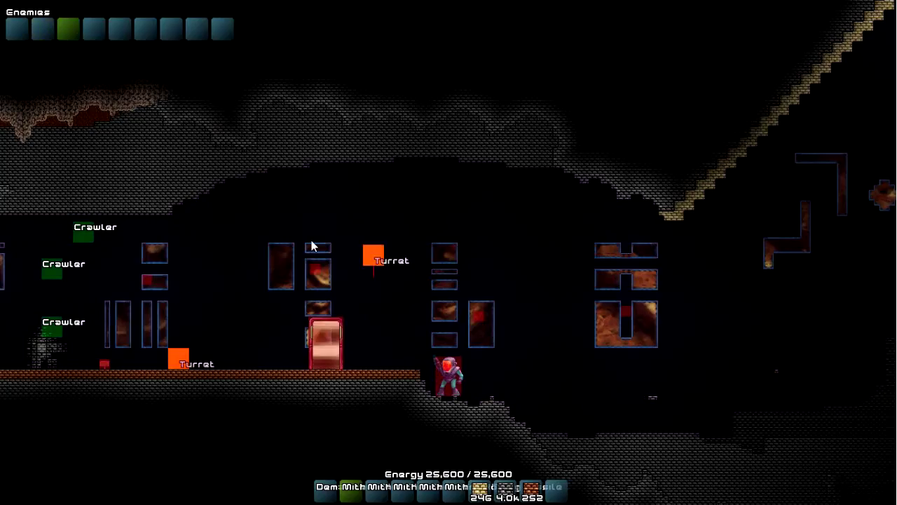
key("a")
key("space")
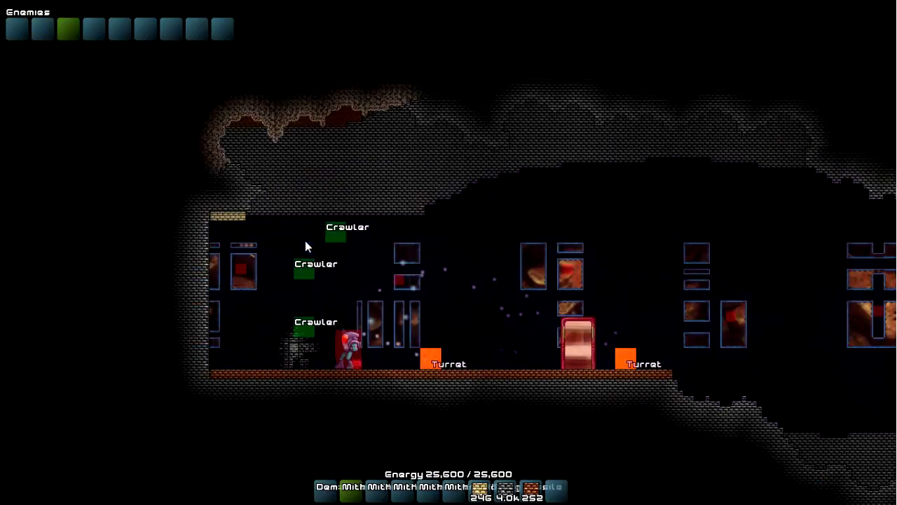
Remove both Turrets from the corridor floor while walking back past the portal
key("d")
right_click(391, 356)
key("d")
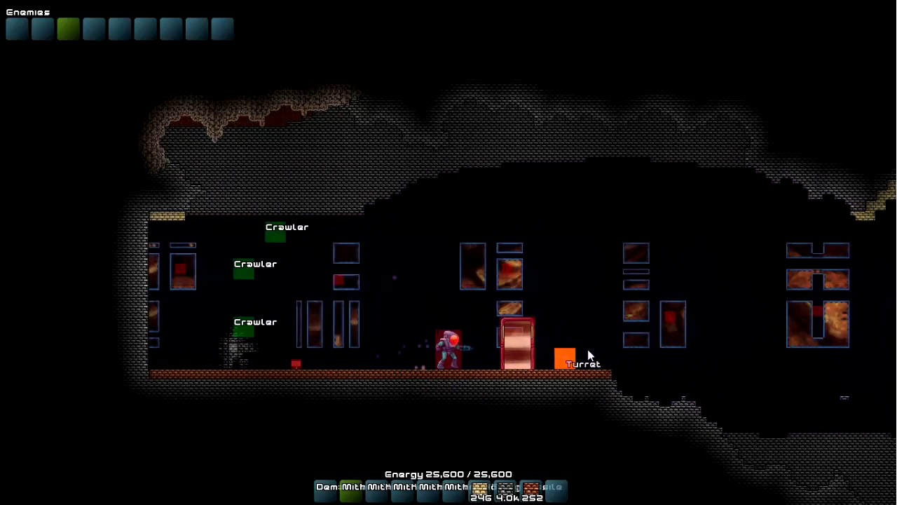
right_click(568, 356)
key("d")
Place a Floating Turret in the space above the corridor, dodge its shots, and remove it
left_click(96, 32)
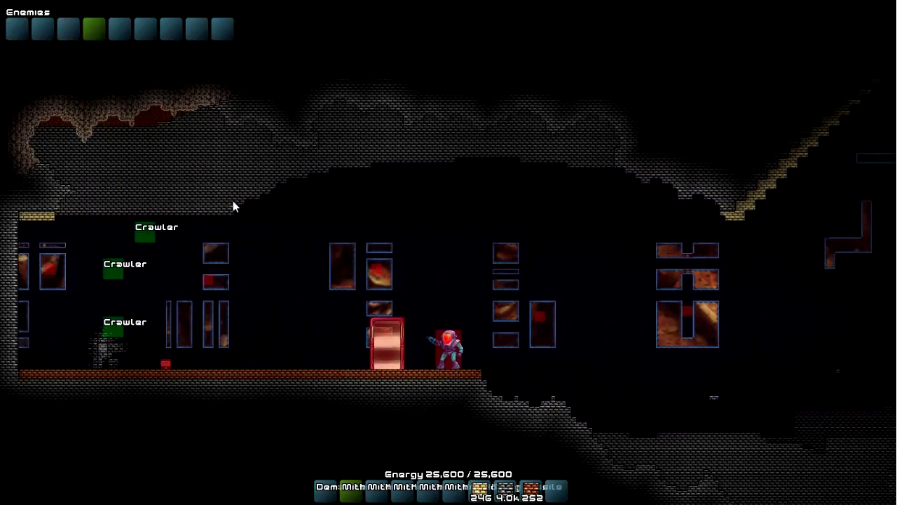
left_click(187, 174)
key("a")
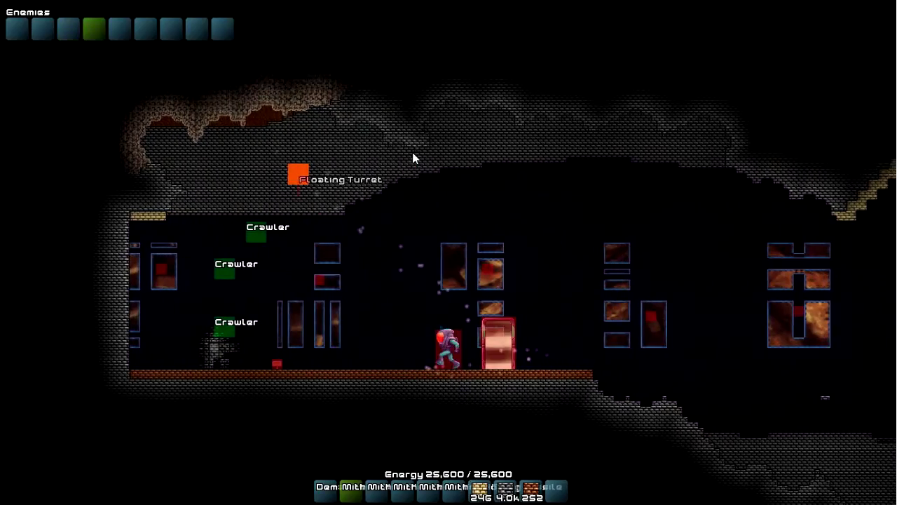
key("d")
key("a")
key("space")
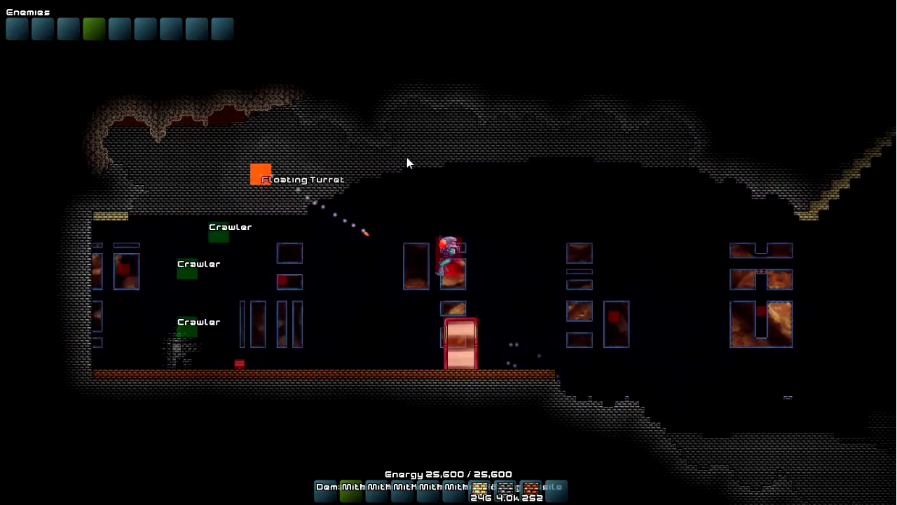
right_click(280, 178)
Place an Exploder above the corridor between the sign and the portal, and approach it to trigger its explosion
left_click(123, 29)
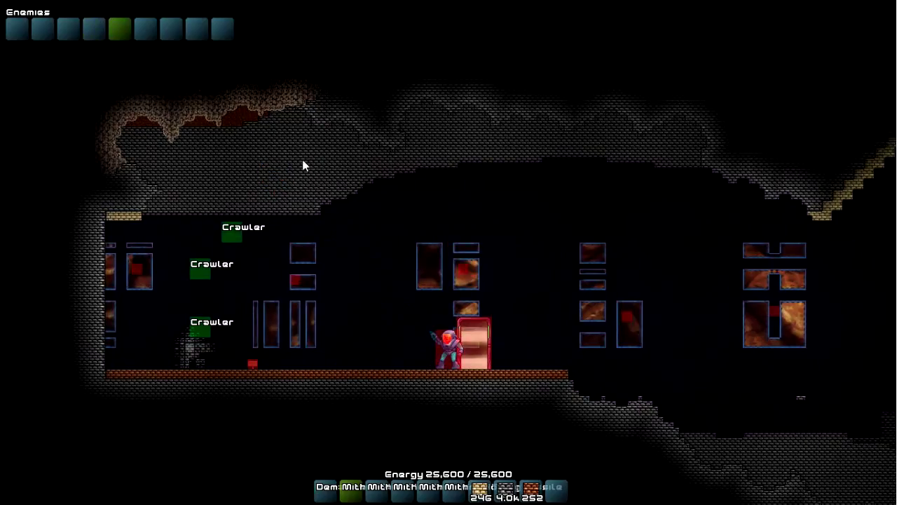
left_click(313, 194)
key("d")
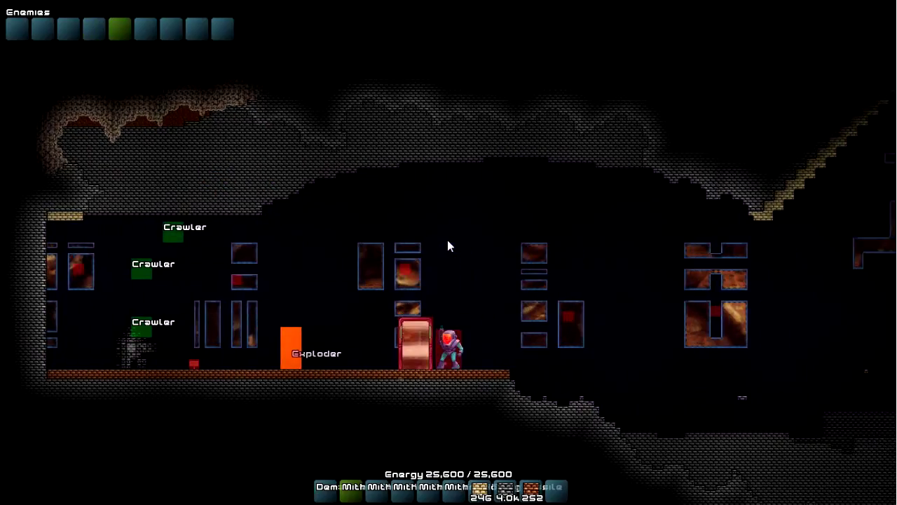
key("a")
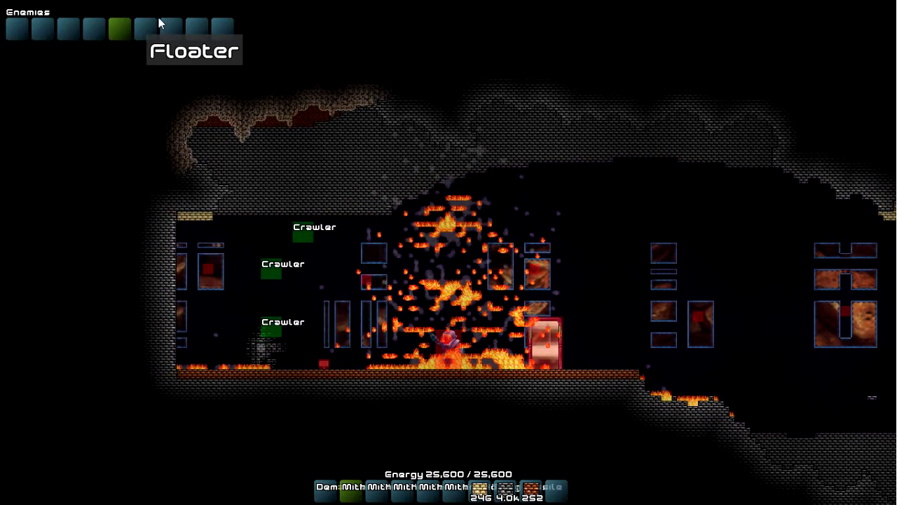
Place a Floater above the corridor between the sign and the portal
left_click(150, 30)
left_click(387, 187)
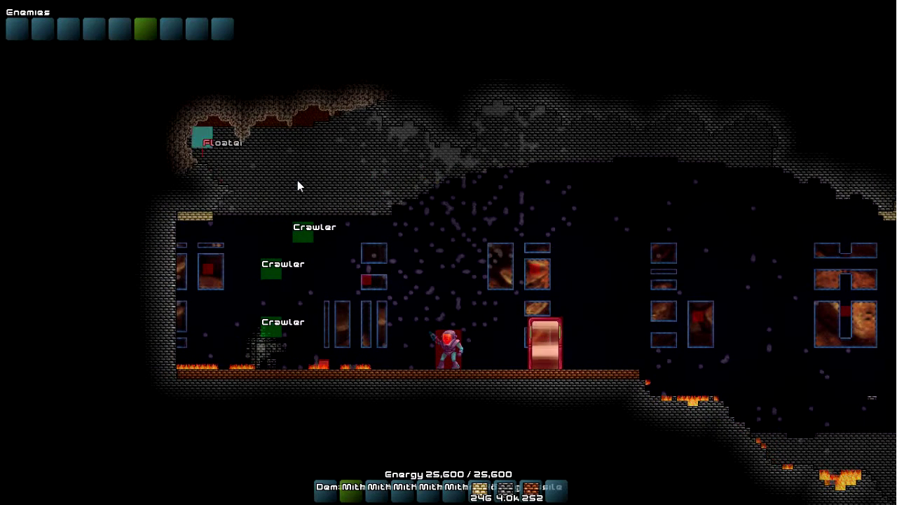
Place another Floater above the corridor near the Crawler spawn points and set the player tier to 2 with a chat command
left_click(276, 264)
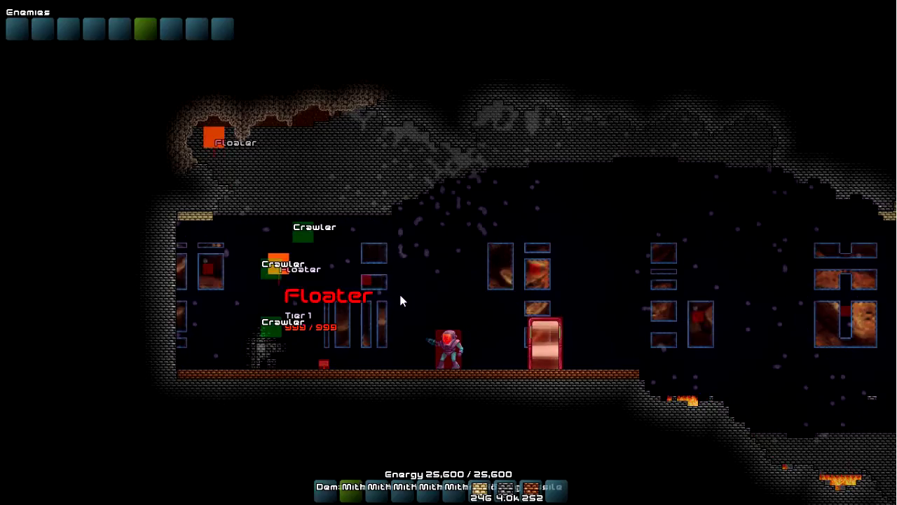
key("d")
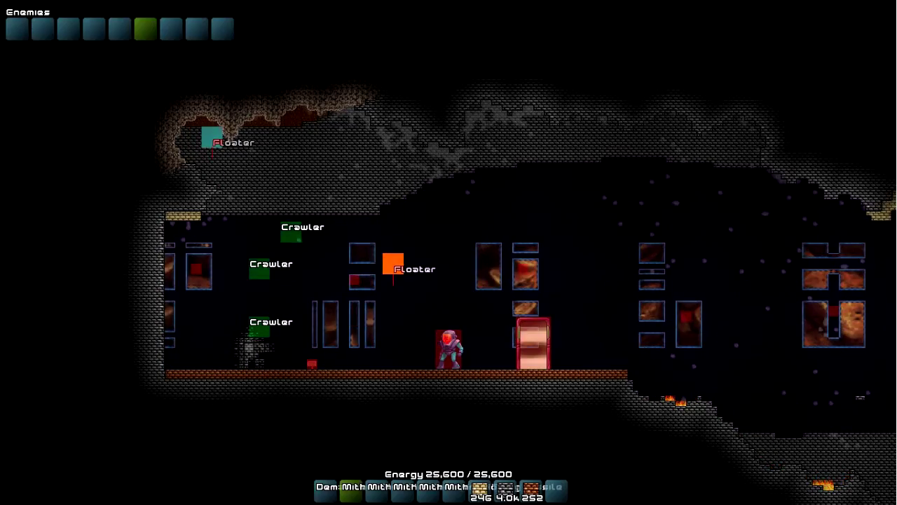
type("/kit1")
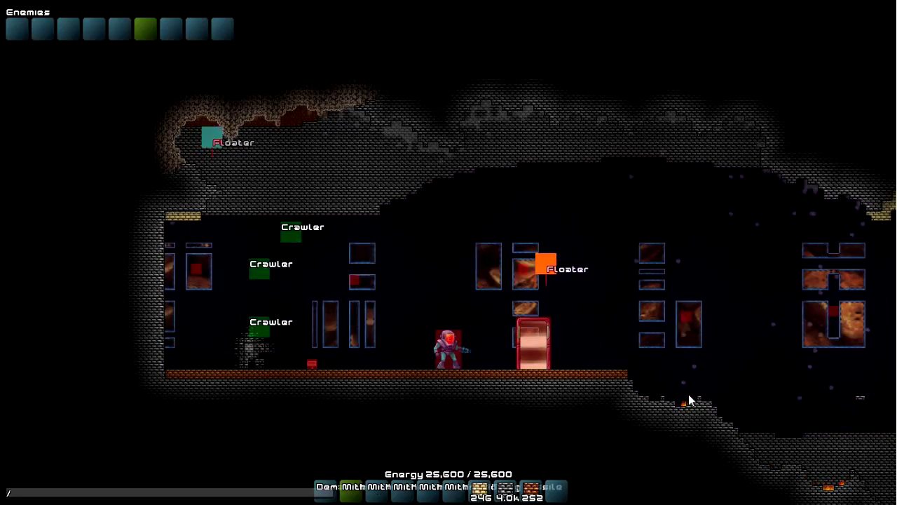
key("Return")
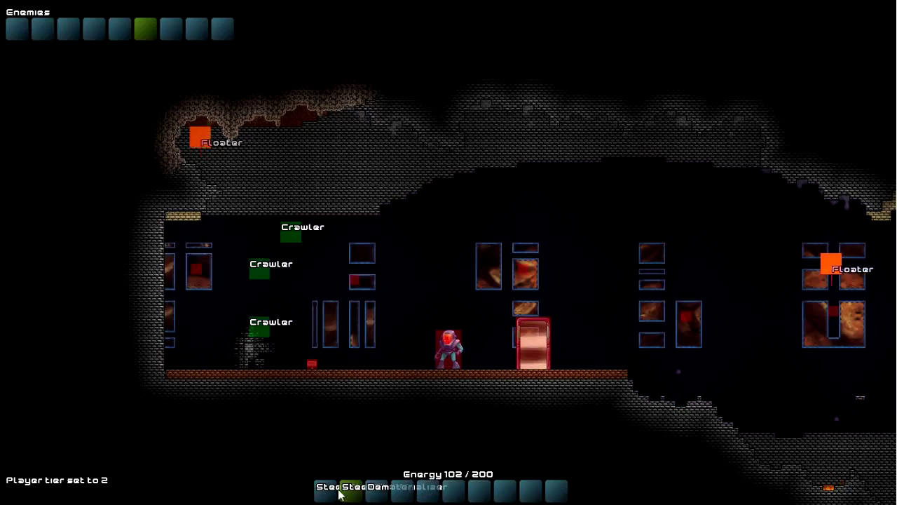
Walk past the portal to the end of the corridor floor and leave enemy placement mode
key("d")
left_click(688, 257)
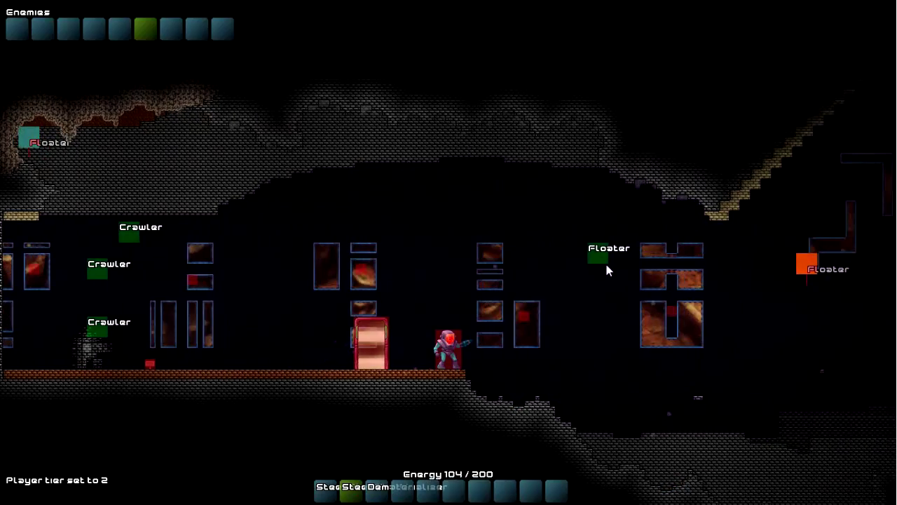
right_click(607, 265)
key("Escape")
key("d")
key("Escape")
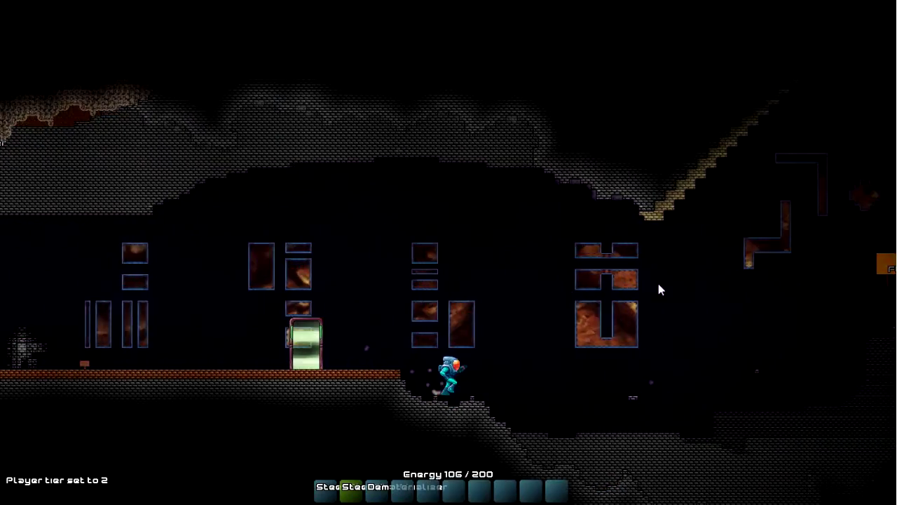
Return past the portal to inspect the Floater near the ceiling, and jump around the other Floater patrolling the corridor
key("d")
key("a")
key("space")
key("a")
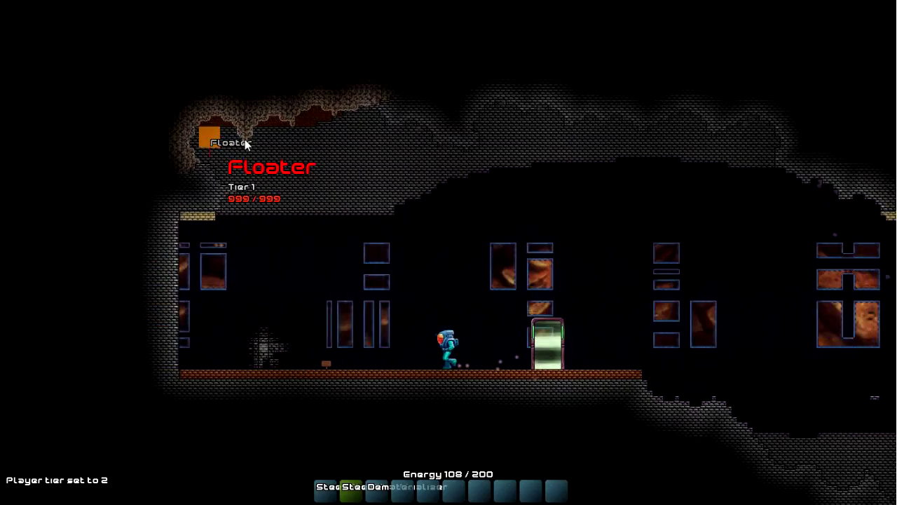
left_click_drag(210, 134, 252, 137)
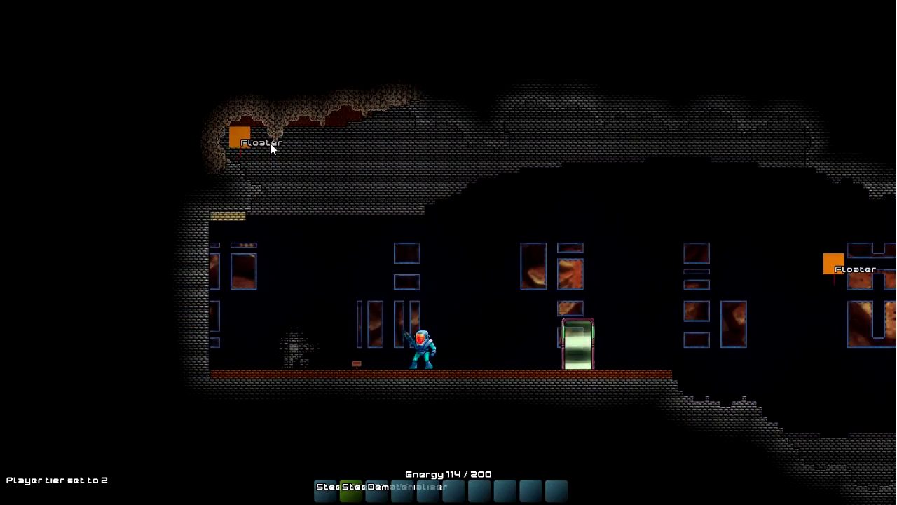
key("d")
key("space")
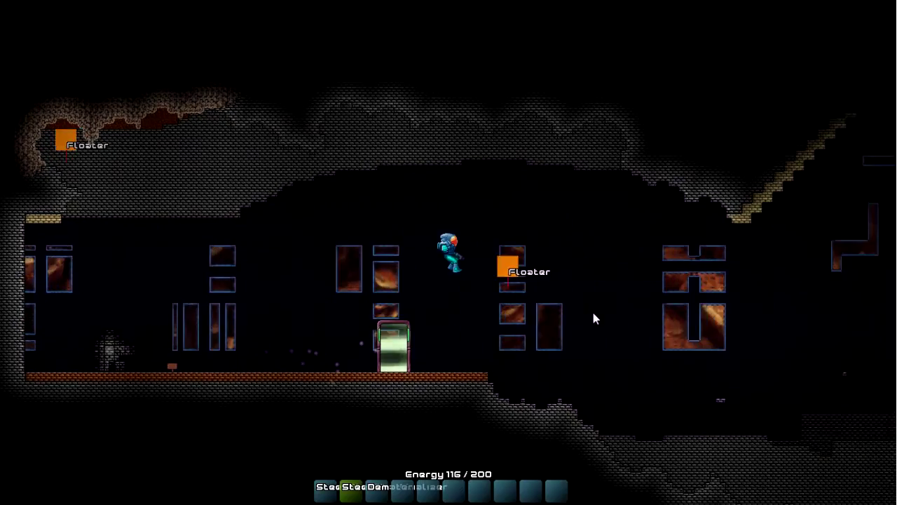
key("a")
key("Escape")
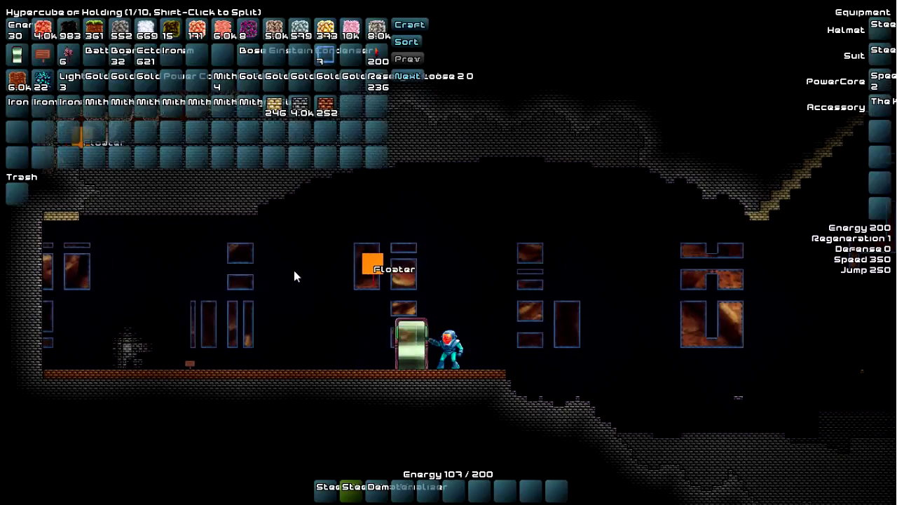
key("Escape")
key("F2")
key("F2")
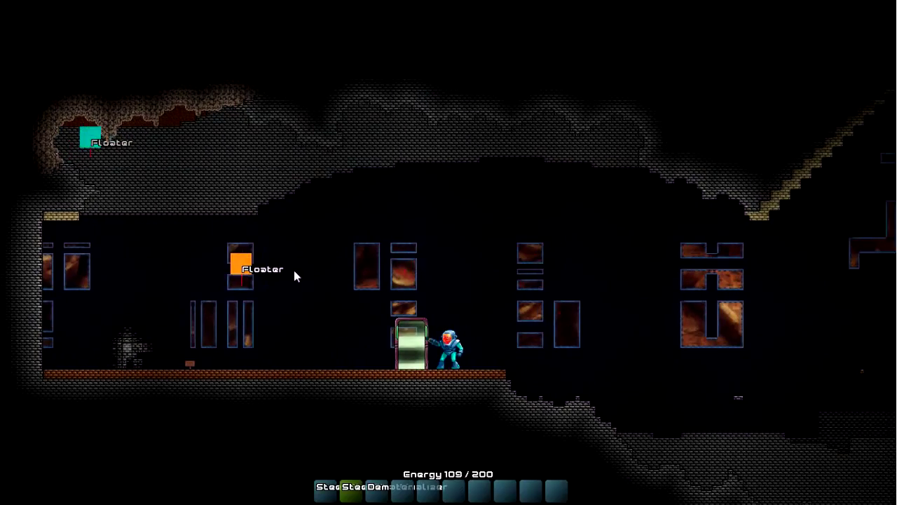
Place a Brunnen in the corridor between the sign and the portal, and move around it to dodge its shots
key("F3")
left_click(173, 28)
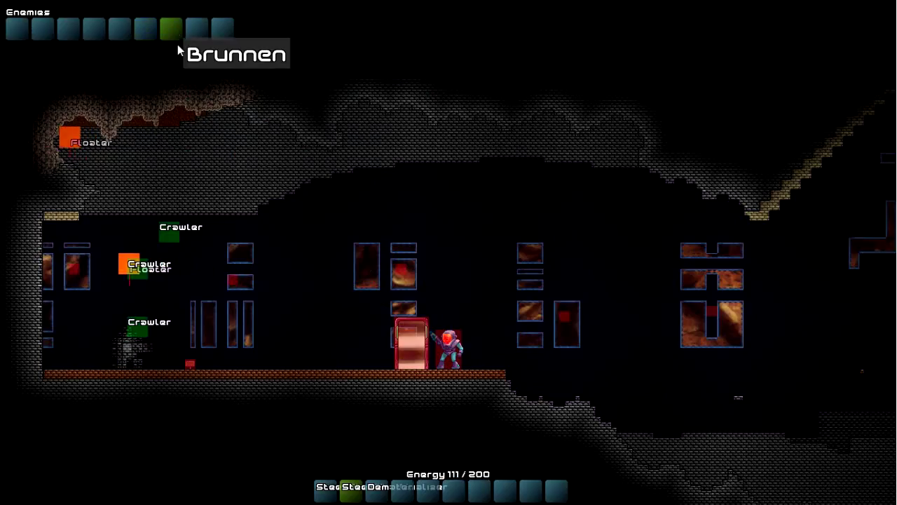
left_click(246, 261)
key("d")
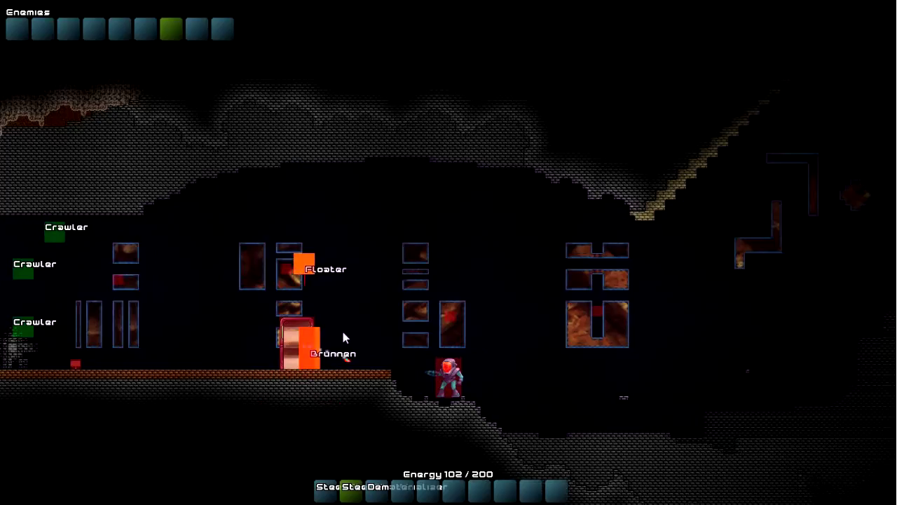
left_click(337, 329)
key("a")
key("space")
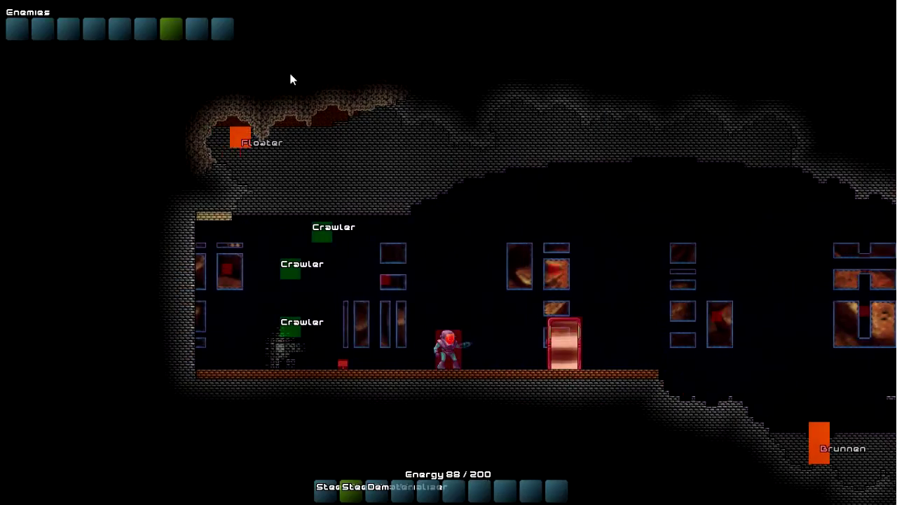
Place a Krawnix over the portal in the corridor and retreat past the corridor's edge to draw its missiles
left_click(197, 29)
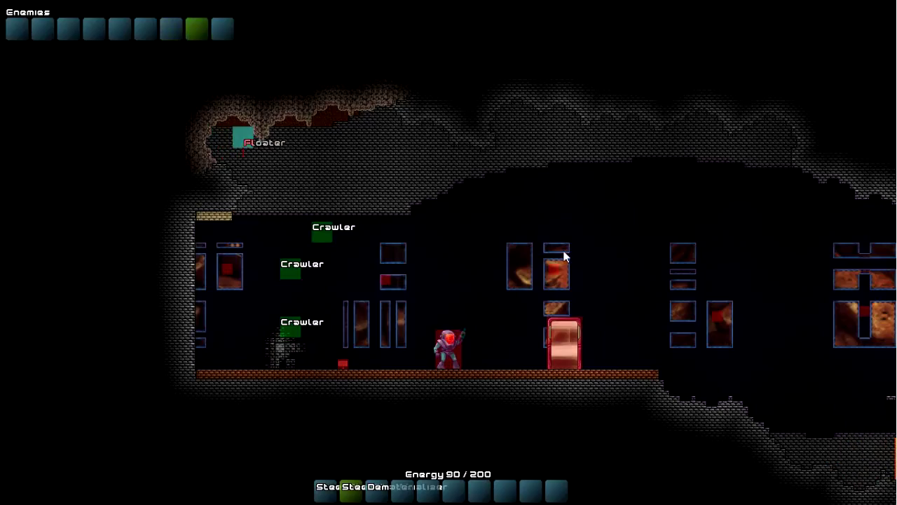
key("a")
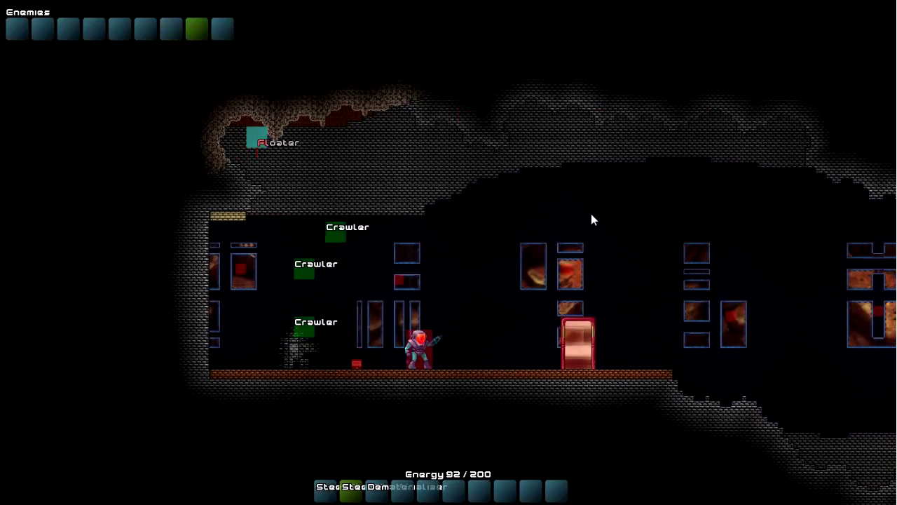
left_click(591, 214)
key("a")
key("d")
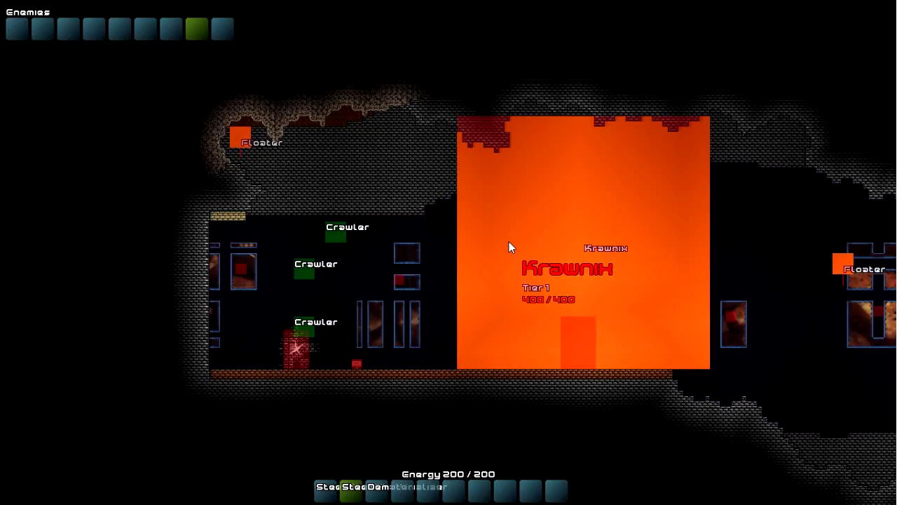
key("d")
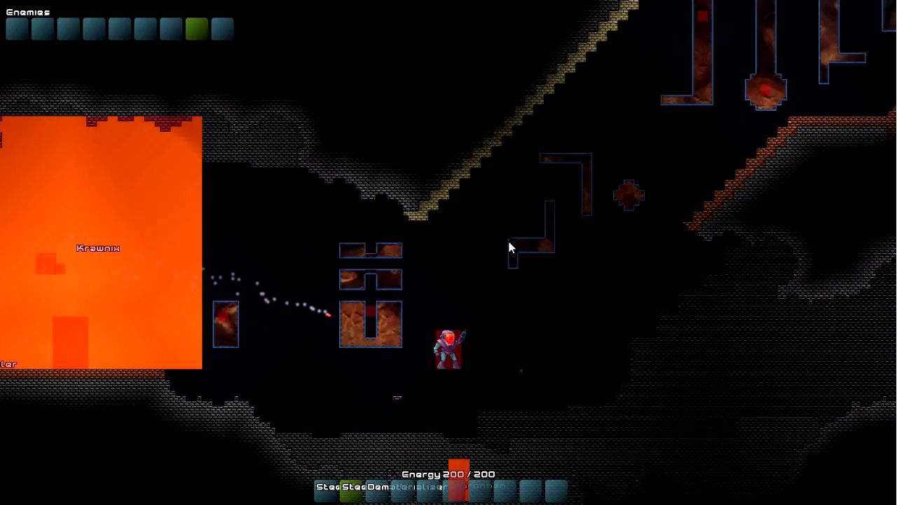
key("a")
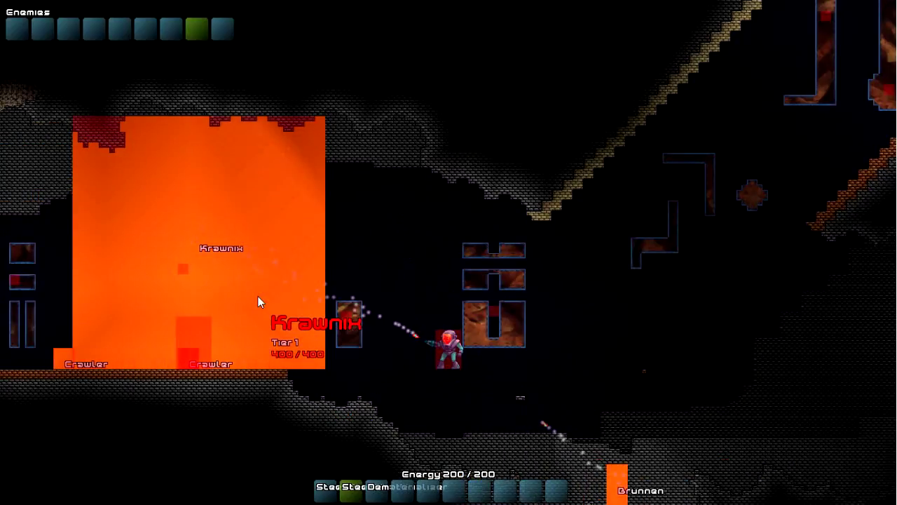
Clear the rock above the corridor beside the Krawnix using the last terrain brush, and move up to the window frames
key("F1")
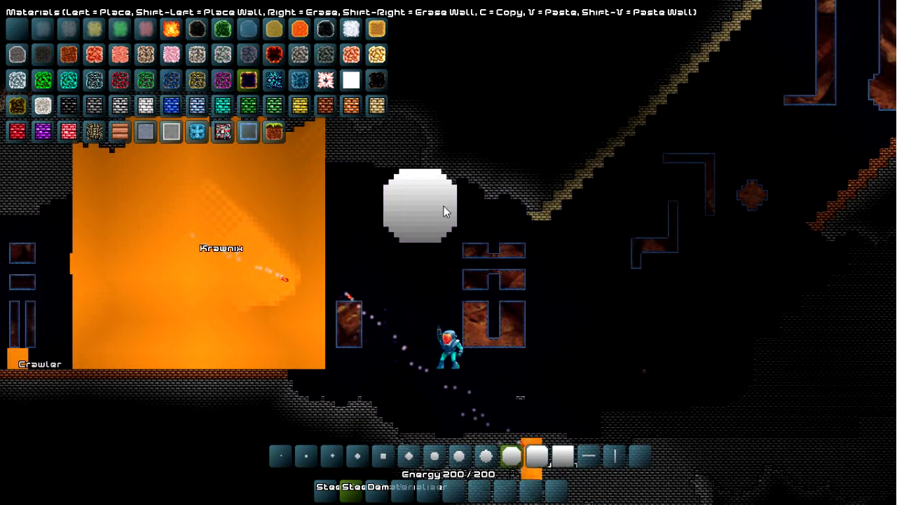
left_click(646, 466)
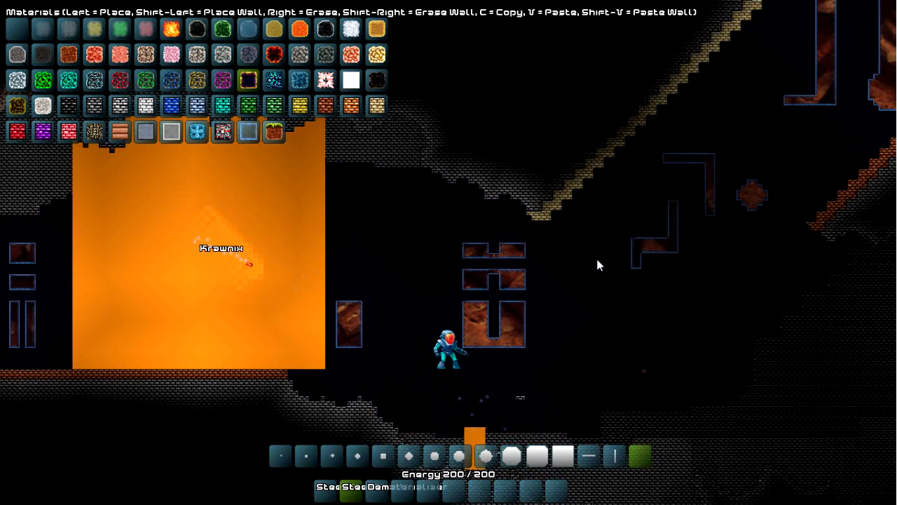
left_click(574, 188)
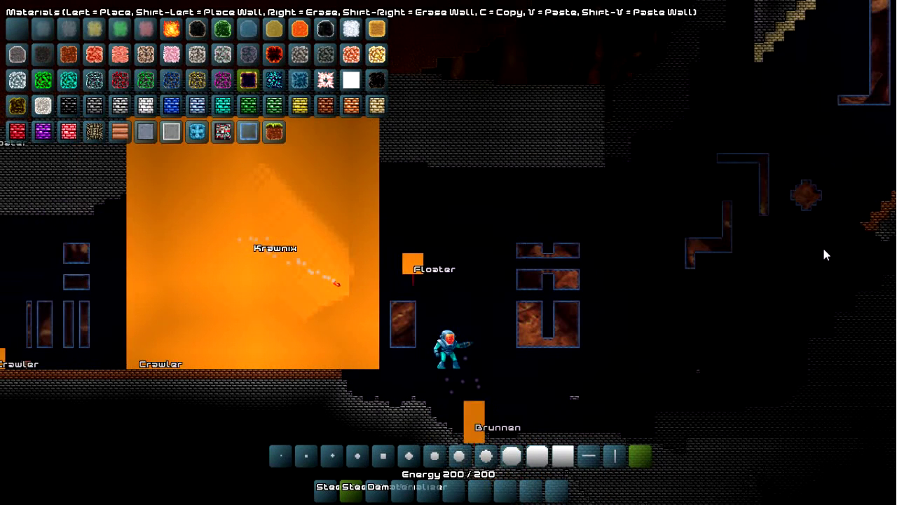
key("a")
key("space")
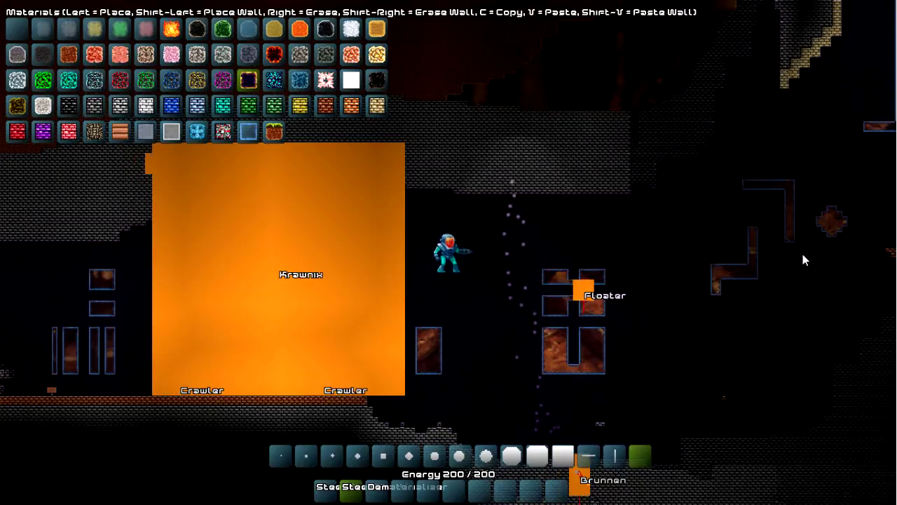
key("d")
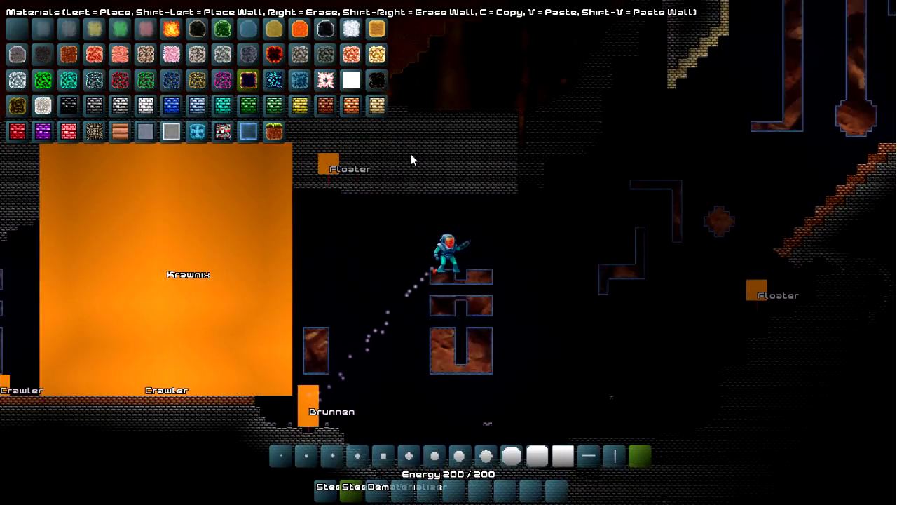
Switch back to enemy placement and remove the Krawnix from the corridor
mouse_move(257, 220)
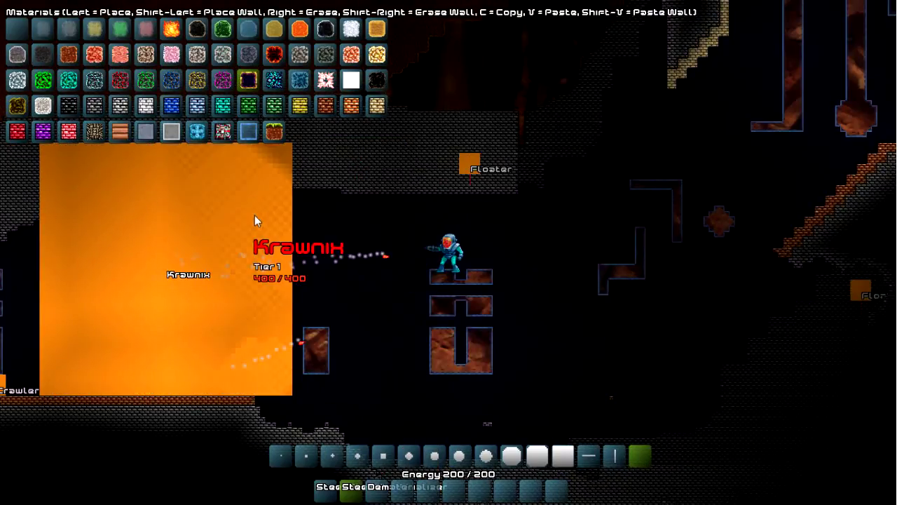
key("Tab")
key("Tab")
right_click(201, 204)
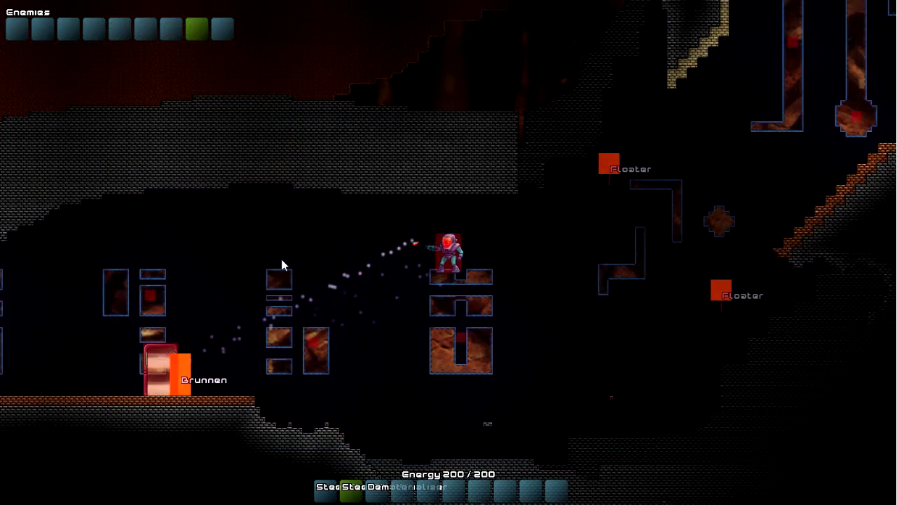
Select the Drathurl, fly up to the open surface, light up the whole scene, and place the Drathurl in the sky
key("a")
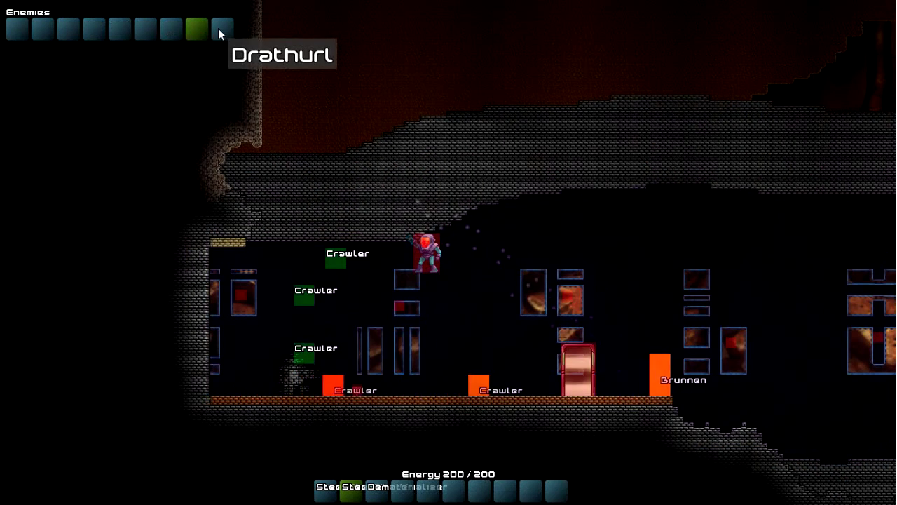
left_click(218, 28)
key("d")
key("w")
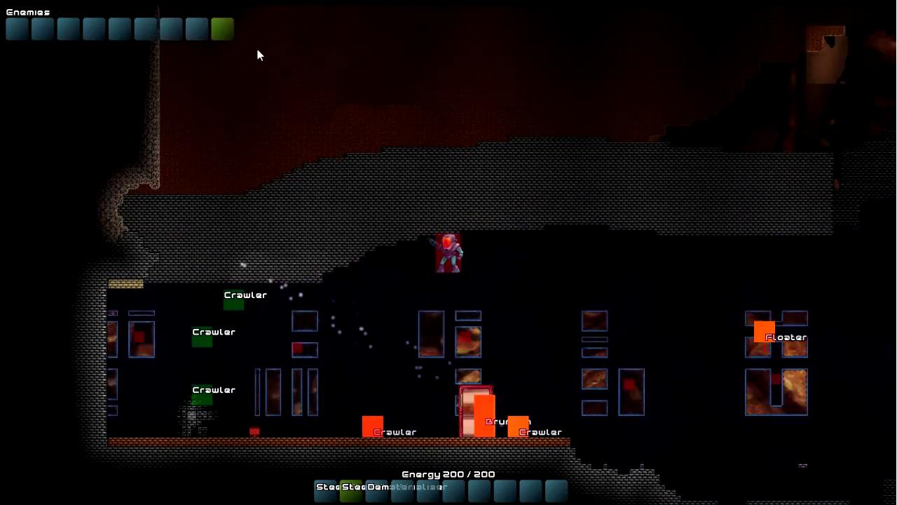
key("w")
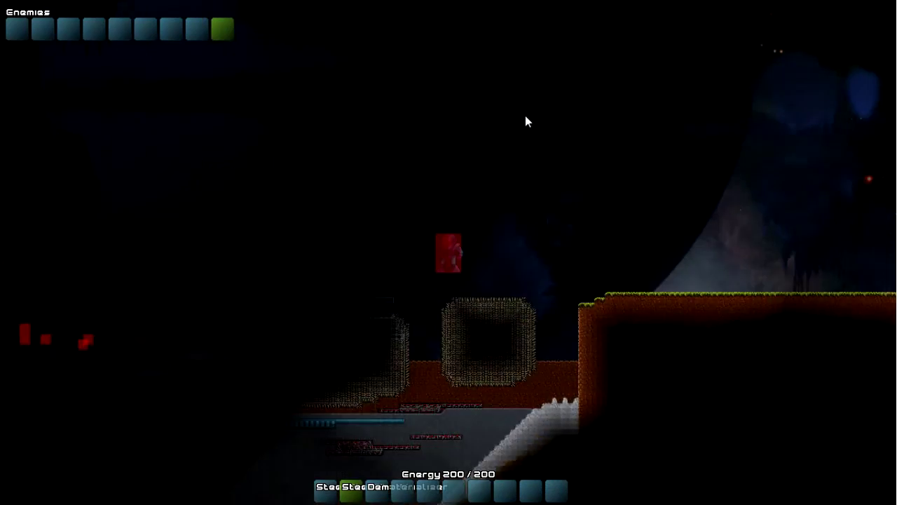
key("l")
left_click(415, 129)
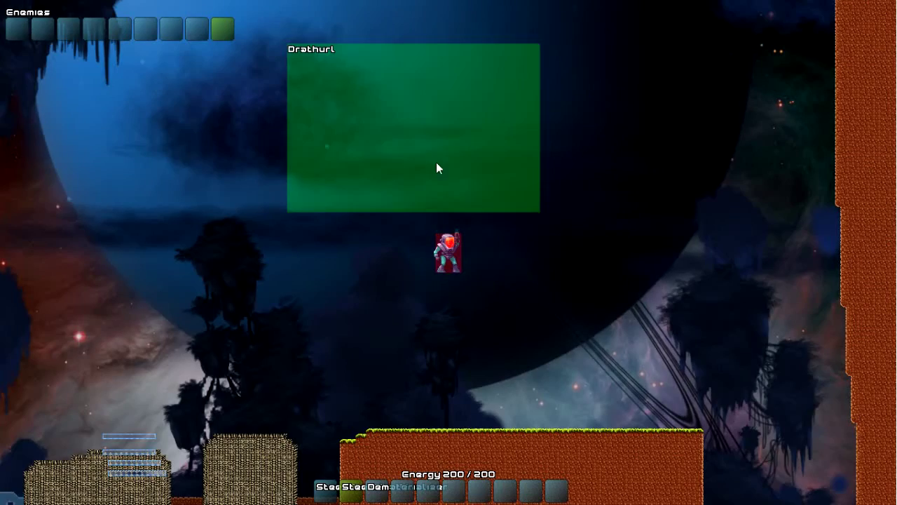
left_click(455, 123)
Fly around beneath the Drathurl while it bombards the grassy dirt block, and remove it from the sky
key("s")
key("a")
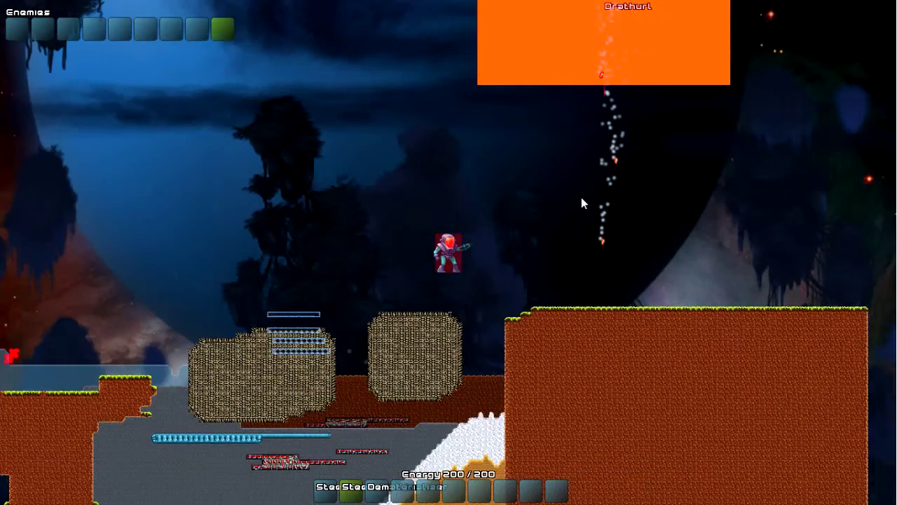
key("d")
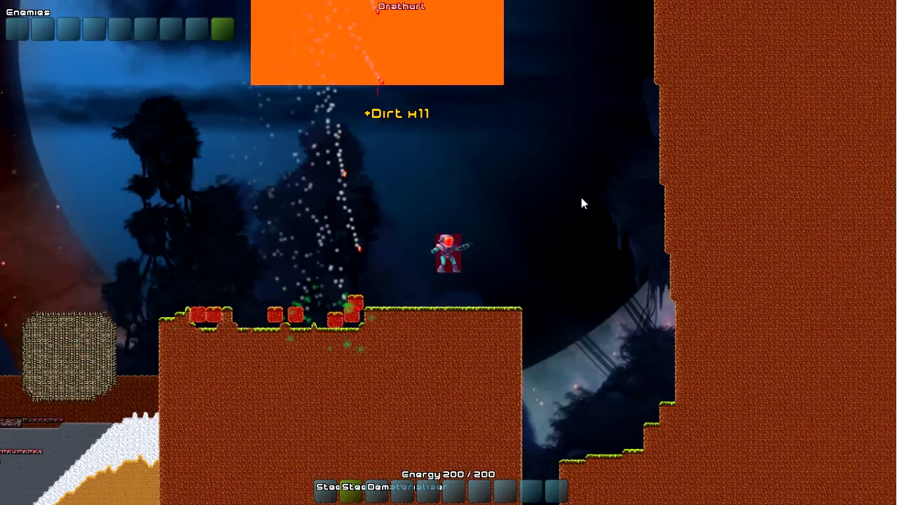
key("a")
key("w")
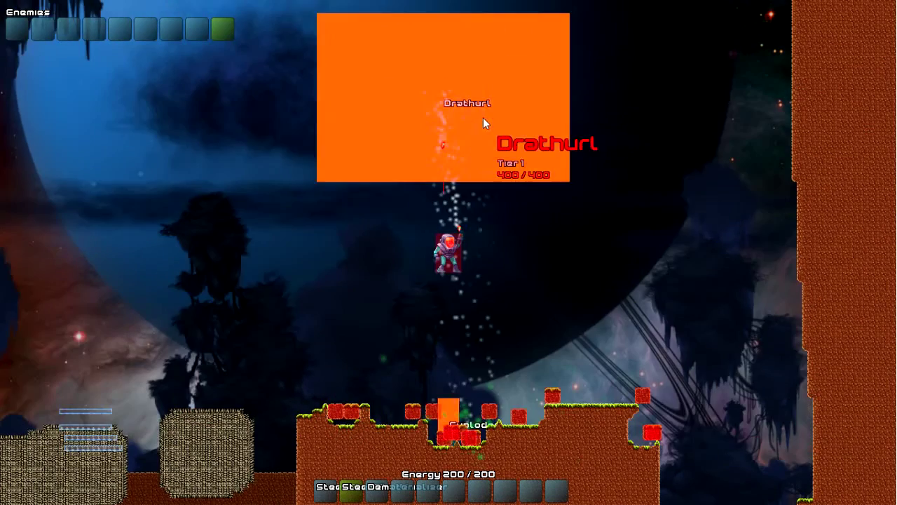
key("a")
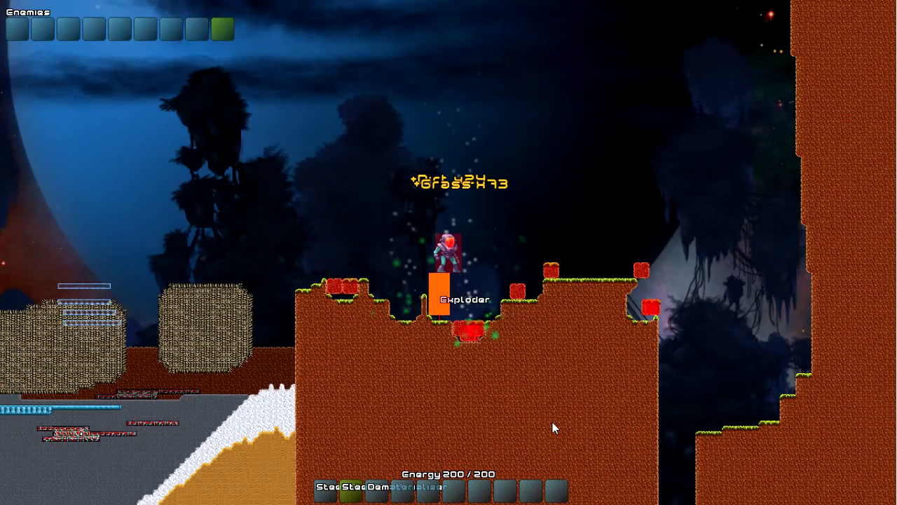
key("a")
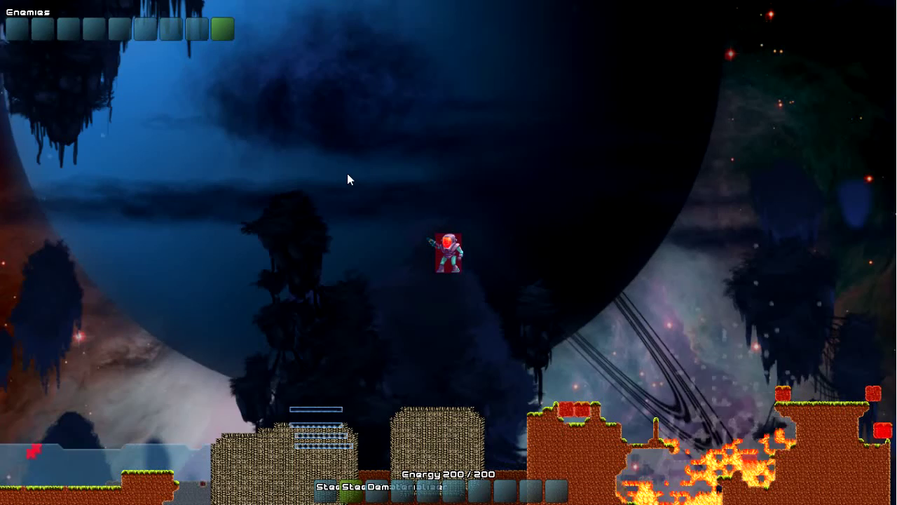
Leave enemy placement and take a stack of Waypoints from the creative item list into the hotbar
key("e")
key("e")
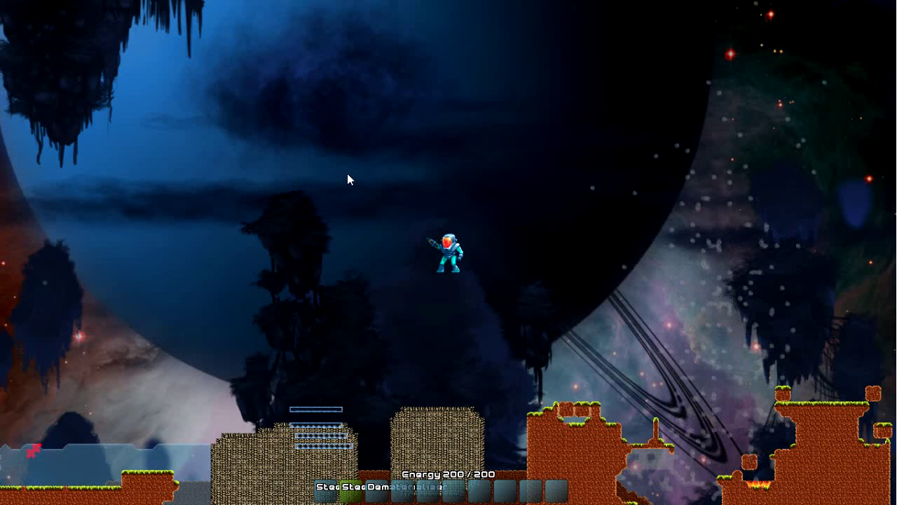
key("i")
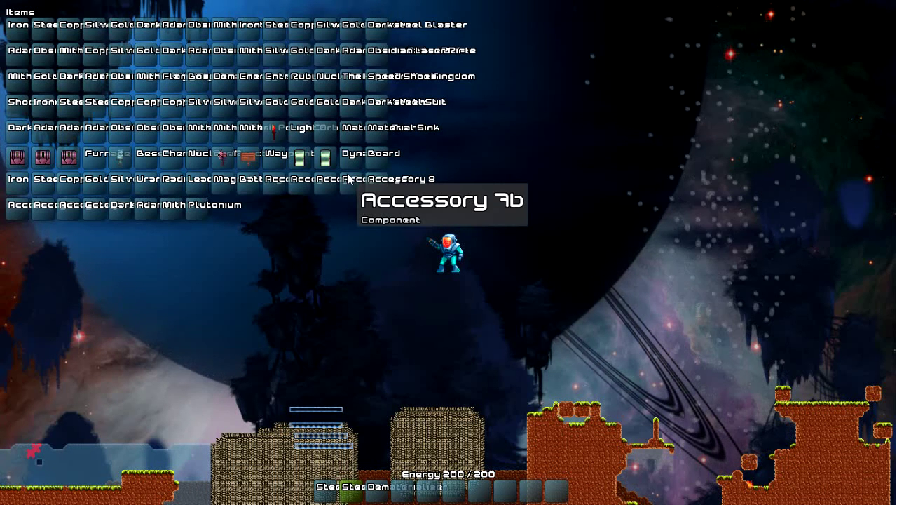
left_click(274, 155)
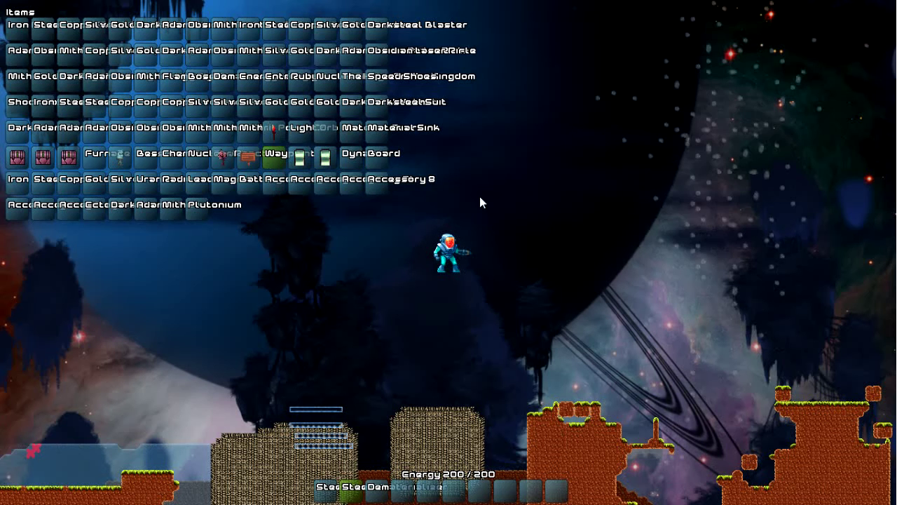
left_click(458, 146)
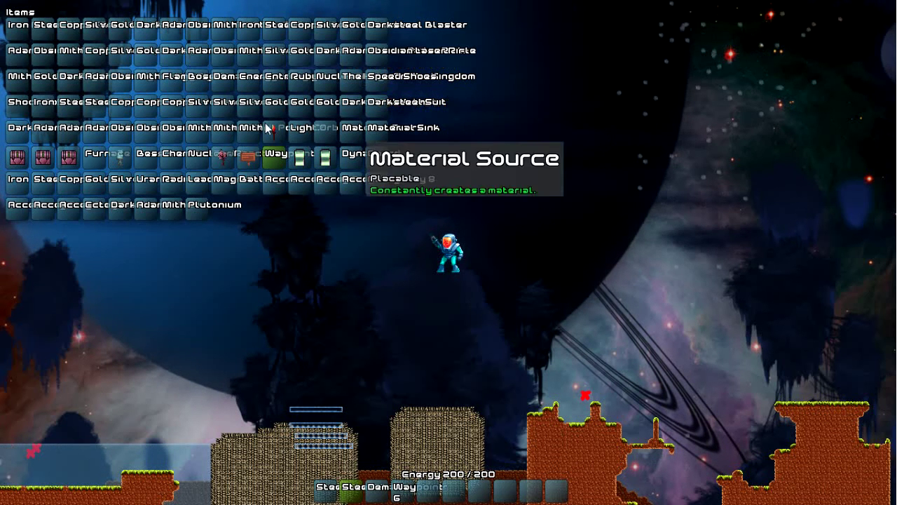
key("i")
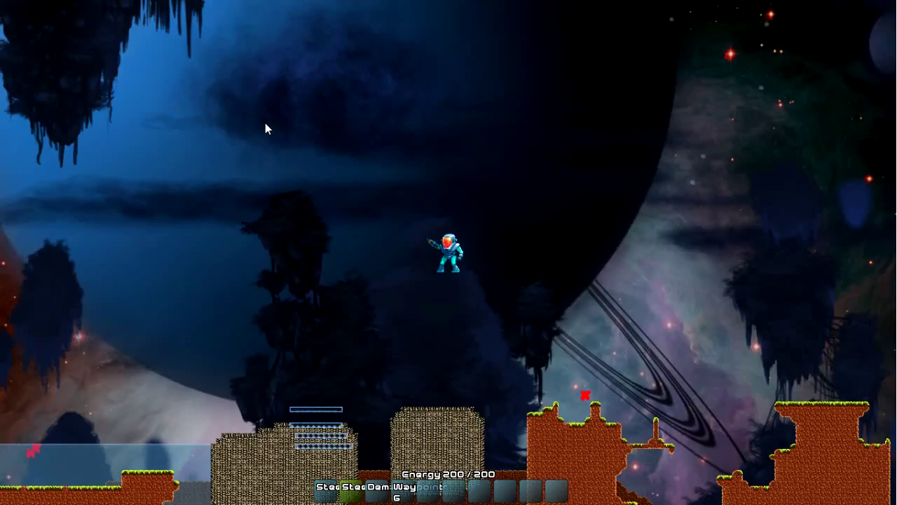
Create a new map called Test, sized 1000 by 1000, with the chat command /mapcreate Test 1000 1000
key("Return")
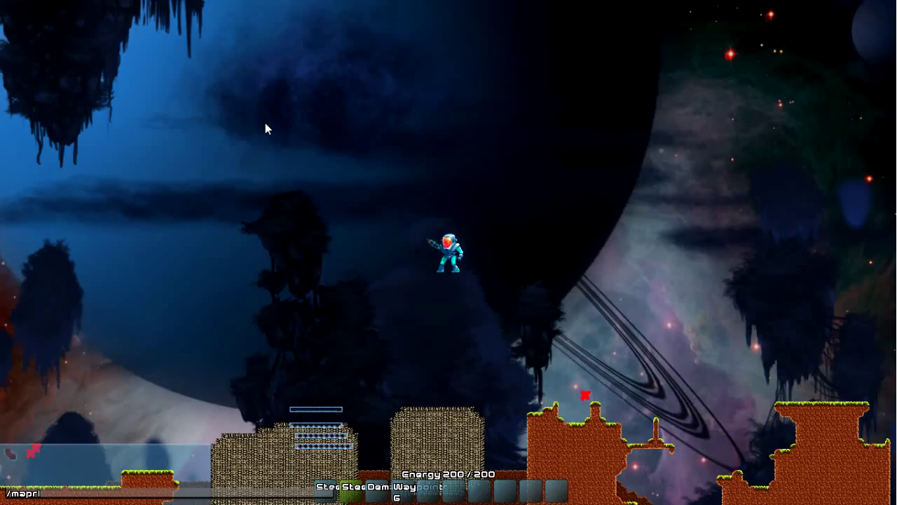
type("/mapcreate")
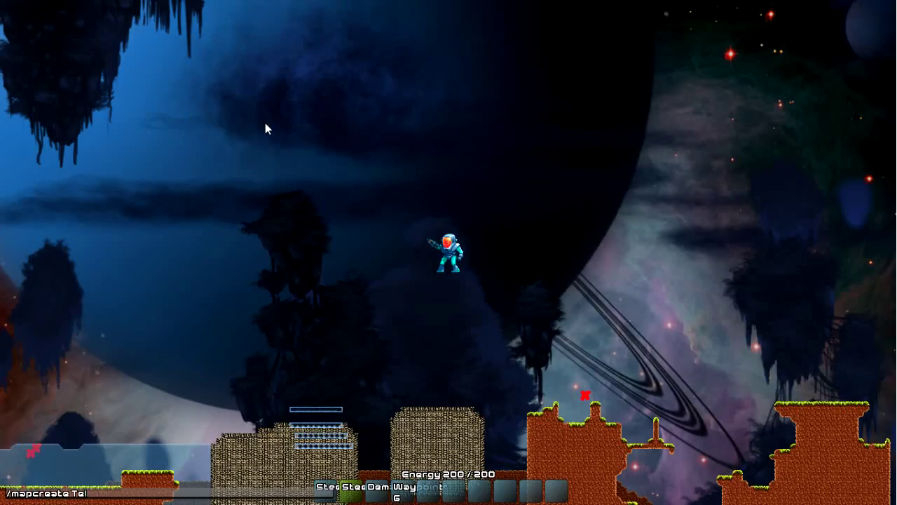
type(" Test1")
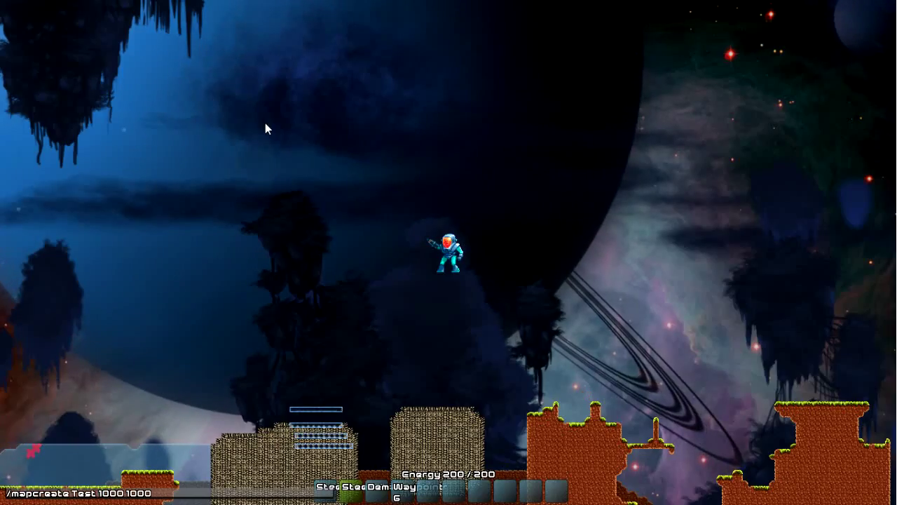
key("Return")
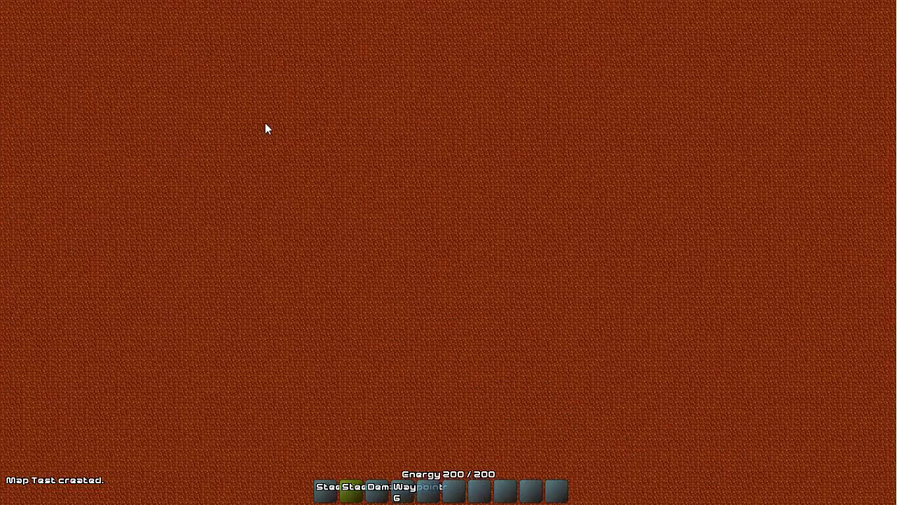
List all world maps with the chat command /maps
key("Return")
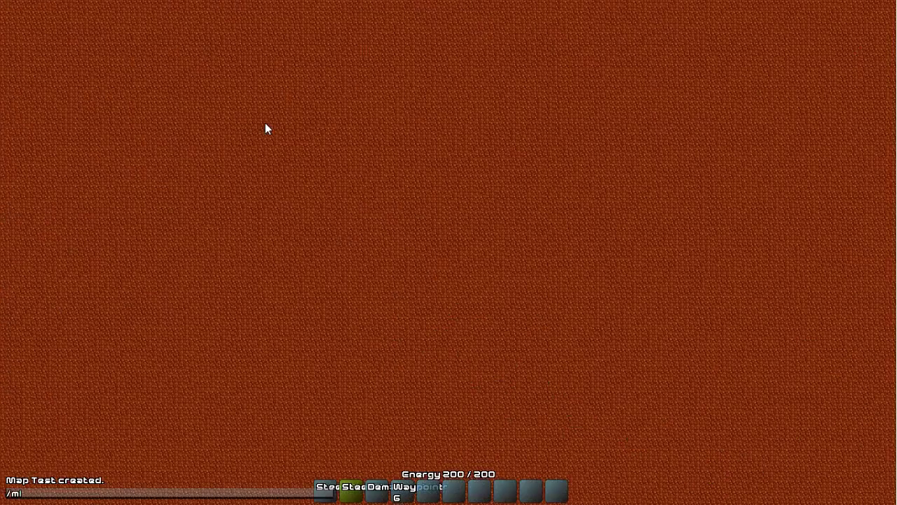
type("/maps")
key("Return")
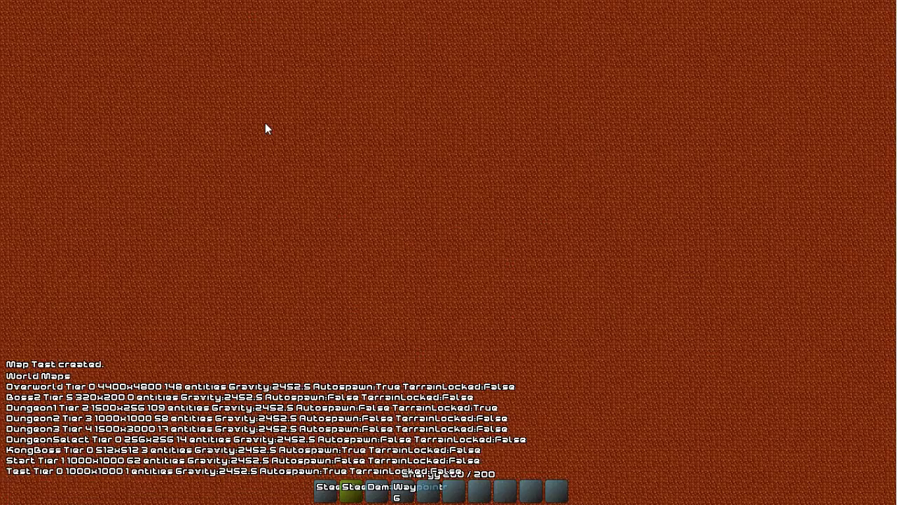
Switch to terrain editing, clear a large chamber in the solid dirt around the character, and move along its floor
key("F1")
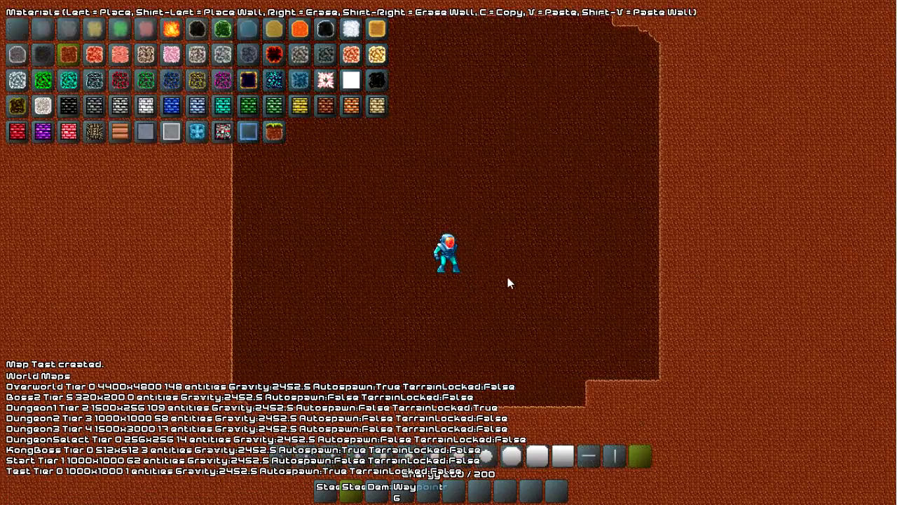
key("Escape")
key("d")
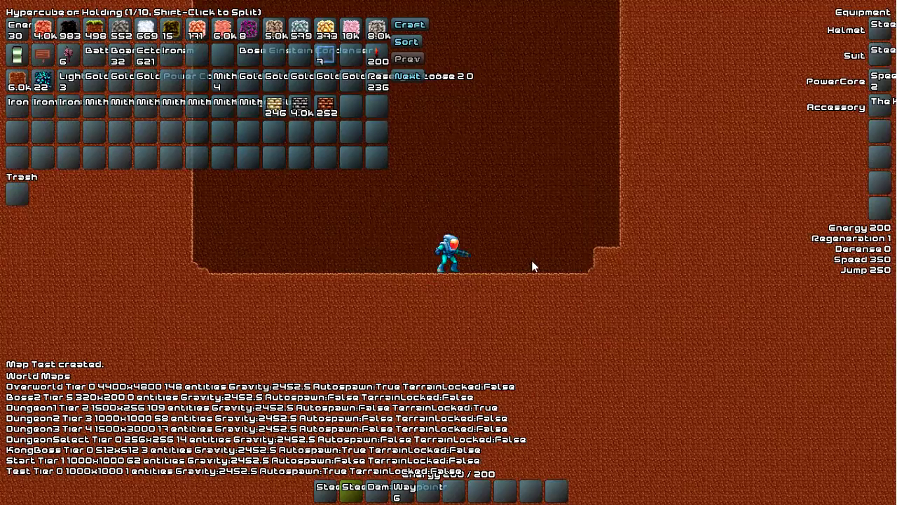
Set the map's spawn point at the character's position with the chat command /mapspawn
type("/")
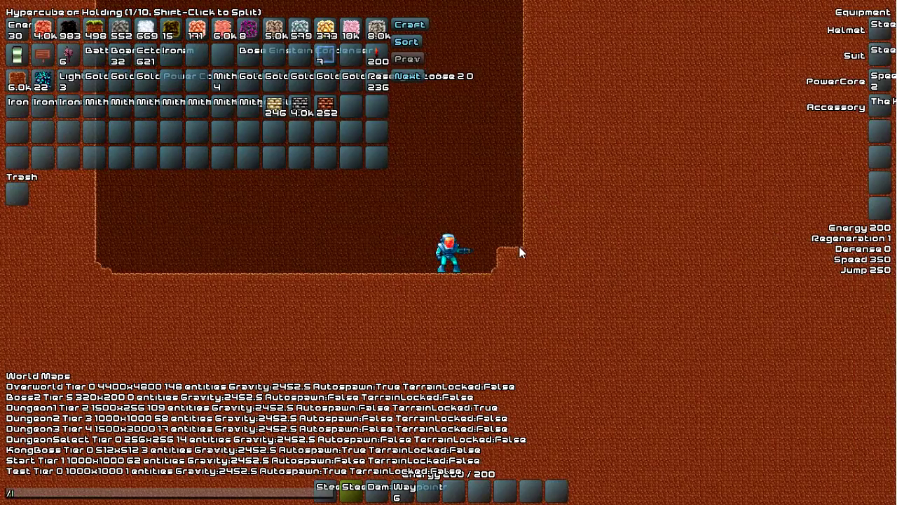
type("mapspawn")
key("Return")
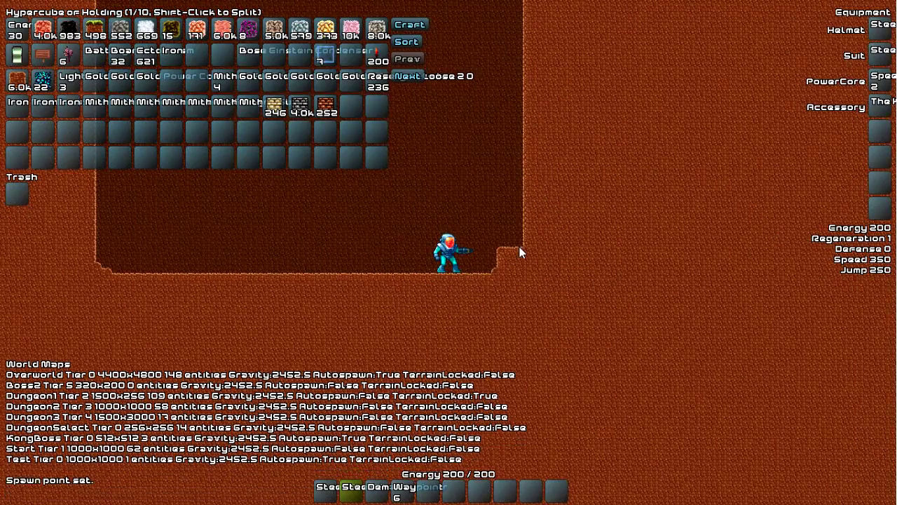
Walk away from the spawn point and respawn there with the chat command /stuck
key("a")
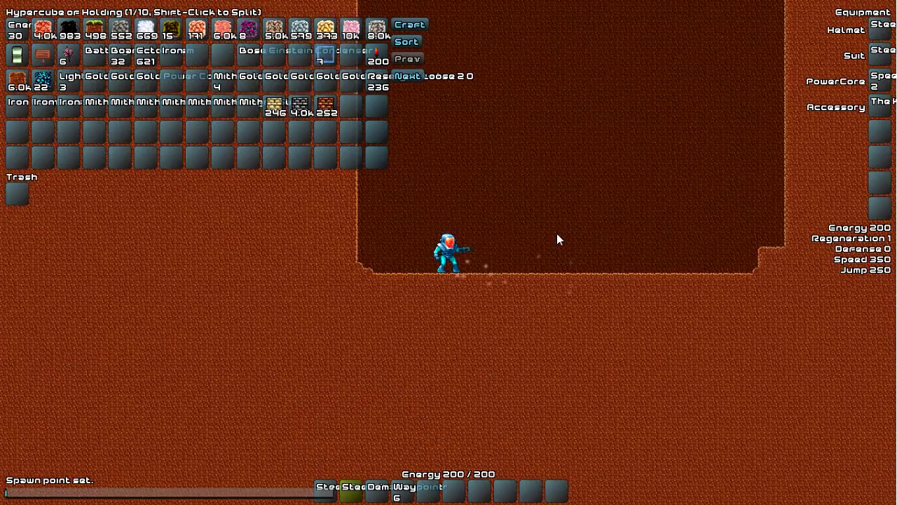
type("/stuck")
key("Return")
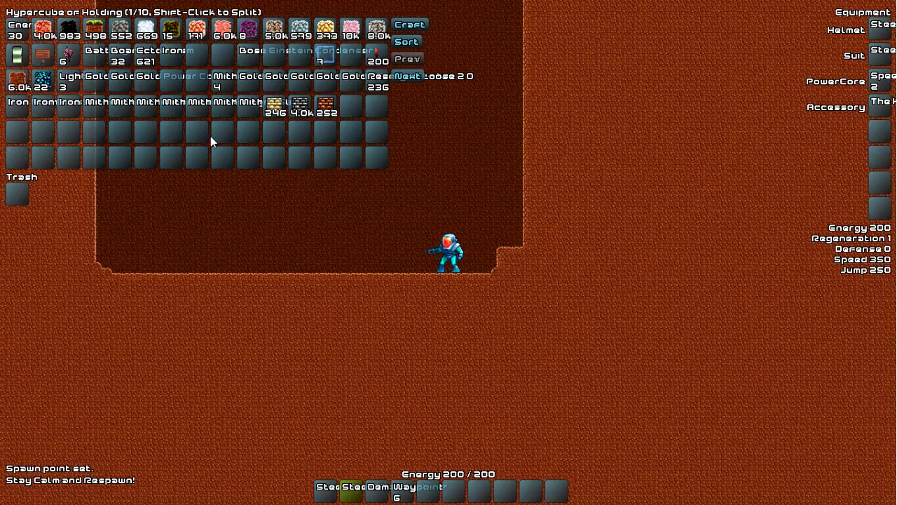
Return to terrain editing and carve the dirt beside and above the chamber to widen it with the large brush
key("a")
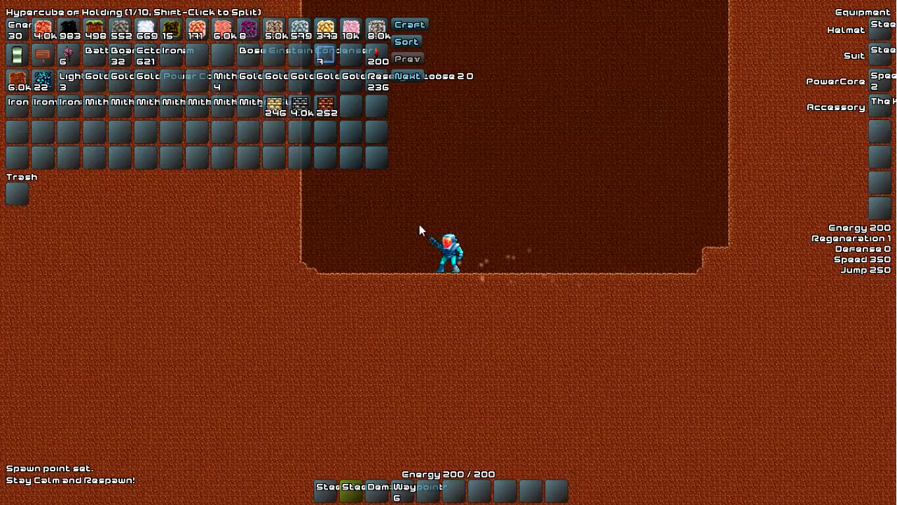
key("e")
key("a")
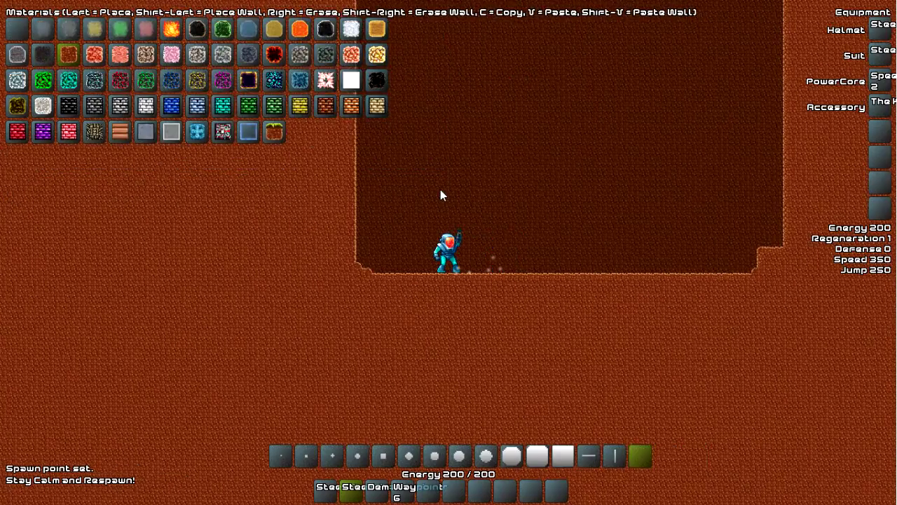
key("d")
key("w")
key("a")
left_click(392, 201)
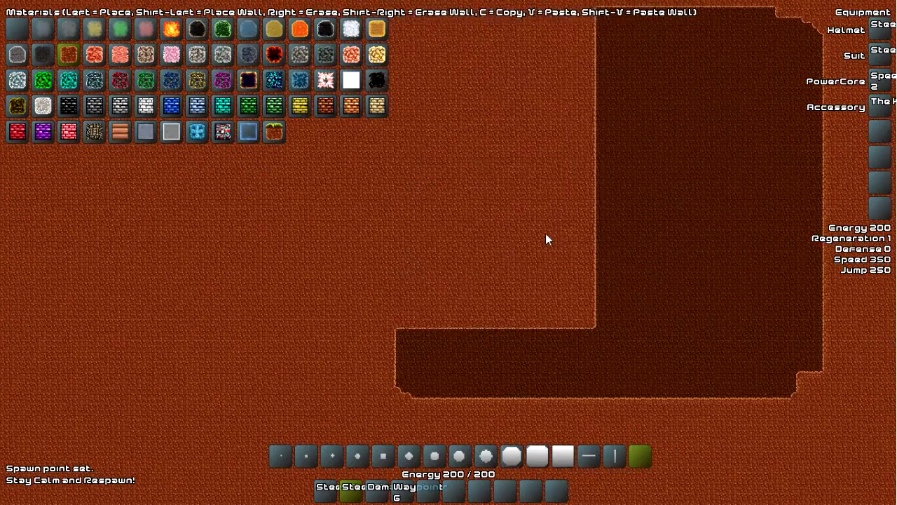
right_click(545, 233)
key("a")
key("d")
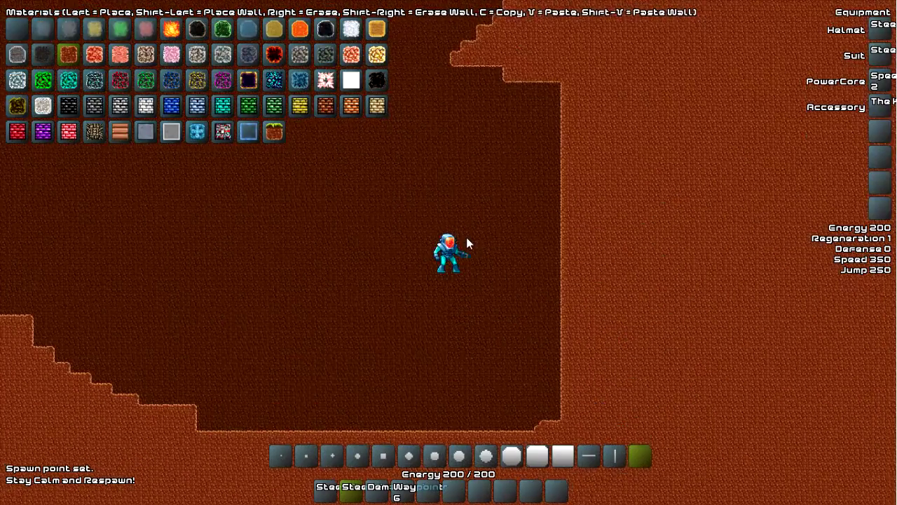
Fly onward and dig out the dirt below and beside the chamber into a large open cavern
key("d")
key("s")
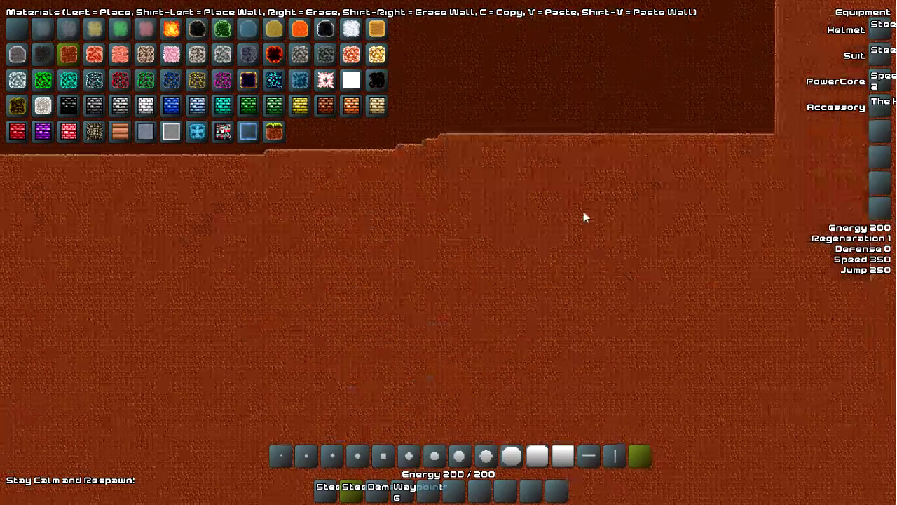
right_click(584, 211)
key("w")
key("d")
key("s")
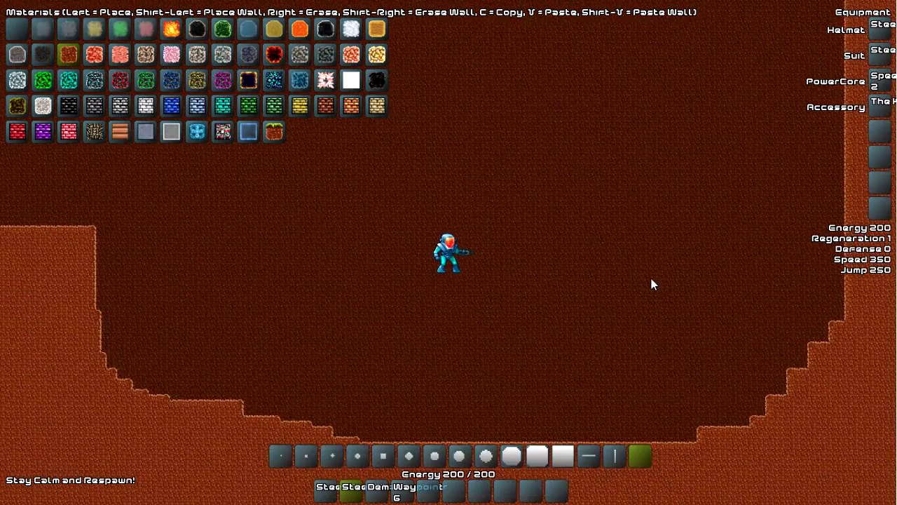
key("a")
key("w")
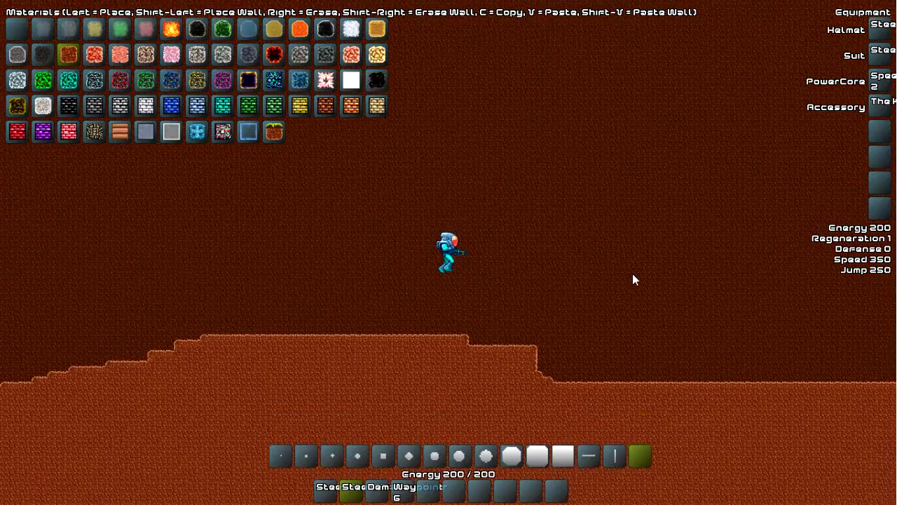
Erase the dirt background wall behind the dirt mound across the cavern
mouse_move(457, 207)
left_mouse_down()
mouse_move(404, 194)
mouse_move(223, 233)
mouse_move(639, 88)
left_mouse_up()
key("a")
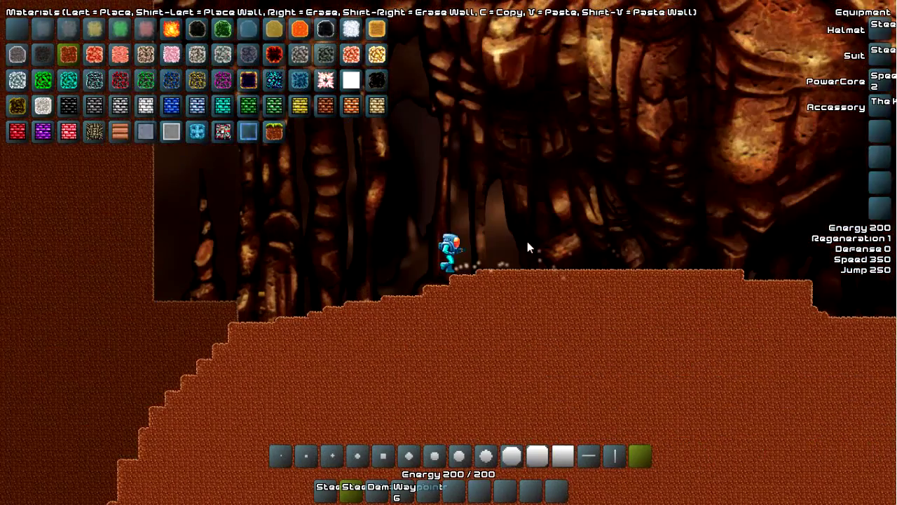
left_click_drag(527, 242, 106, 403)
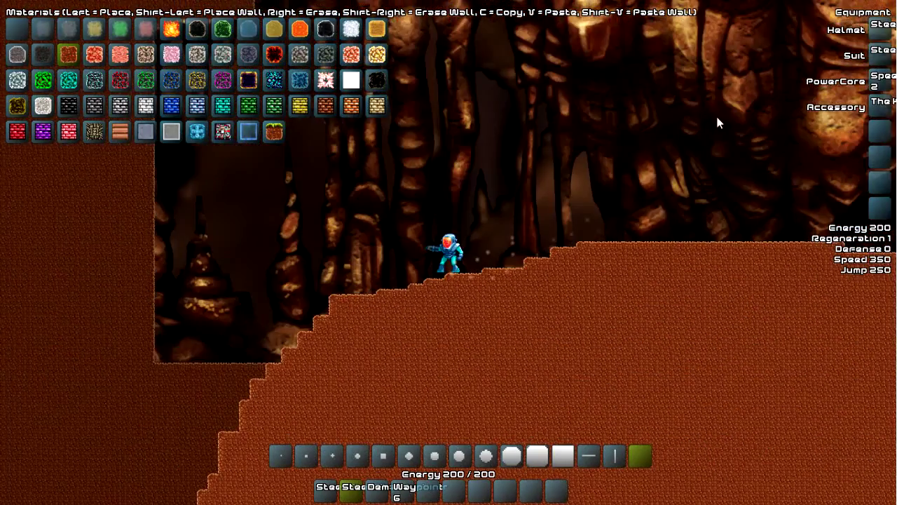
key("d")
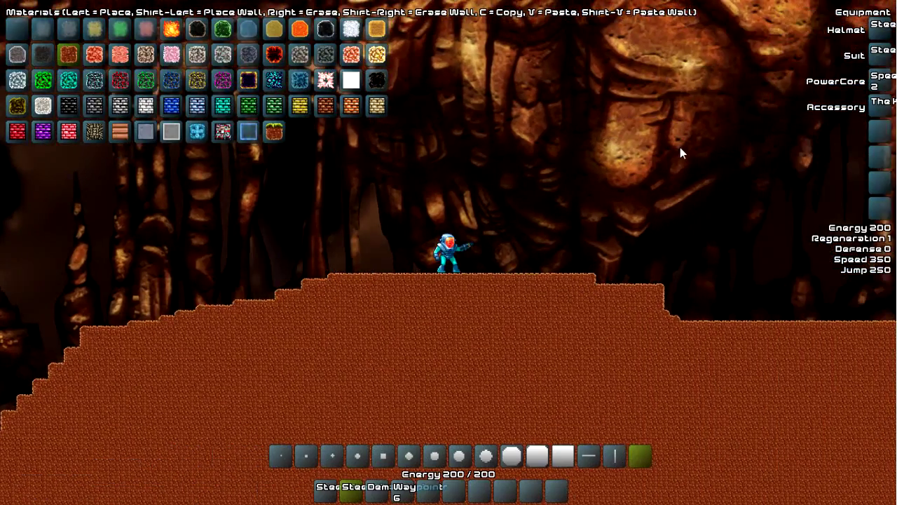
Set the map's tier to 3 and turn on its terrain lock with chat commands
key("Return")
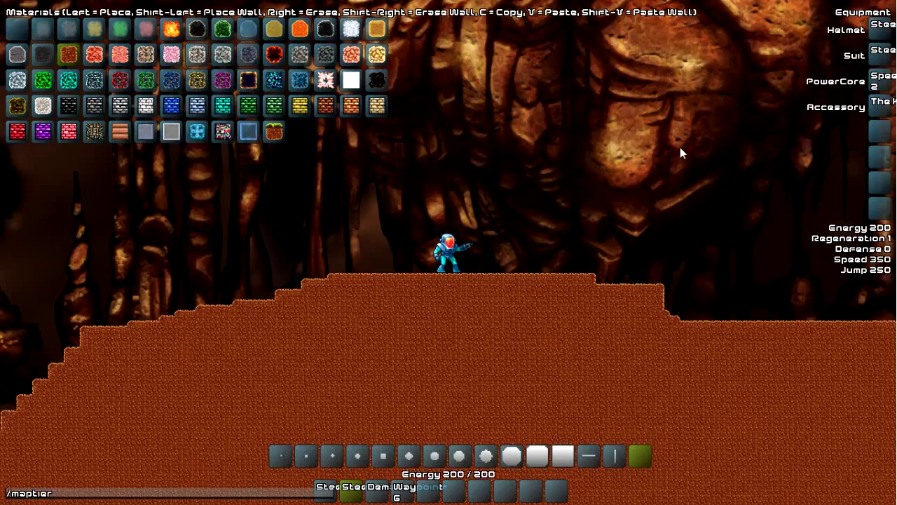
key("Return")
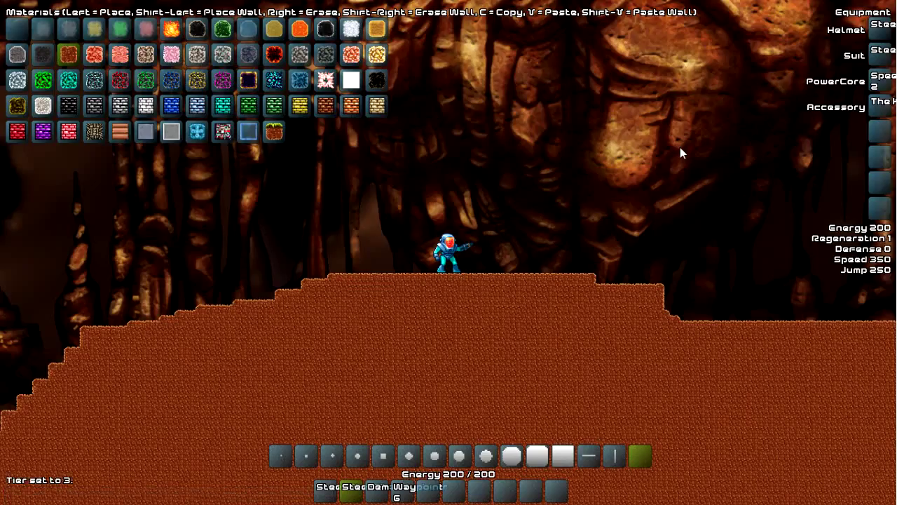
key("Return")
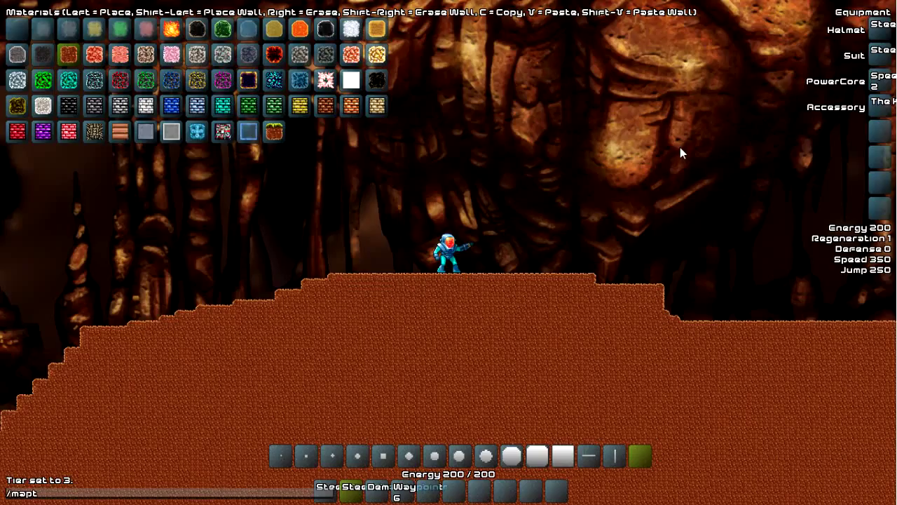
type("/maplock")
key("Return")
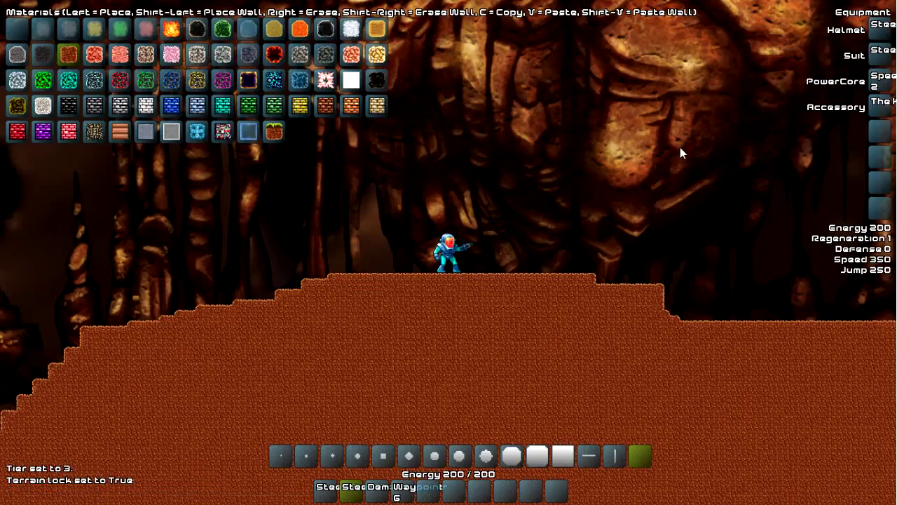
Close the editing and inventory overlays, equip the first hotbar item, and try to dig into the locked ground
key("Tab")
key("Tab")
left_click(327, 493)
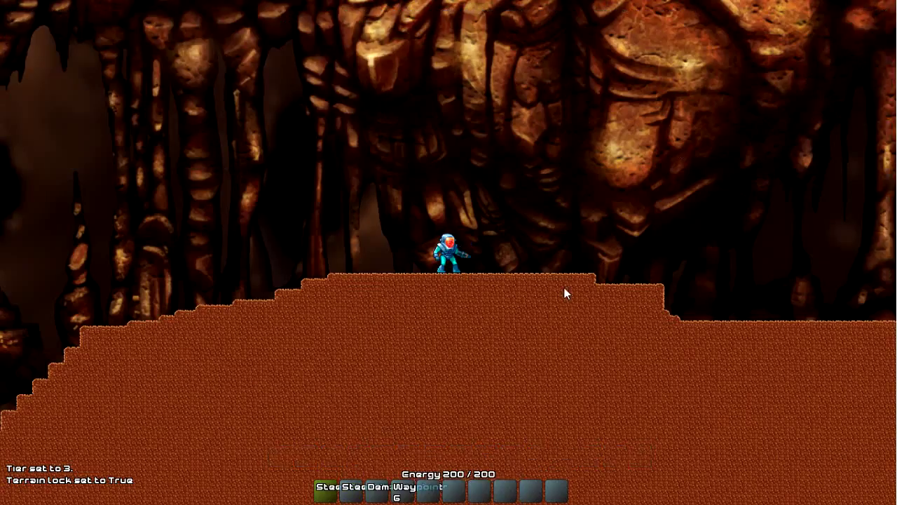
left_click_drag(575, 287, 443, 313)
key("d")
Move the red brick stack from the inventory to the sixth hotbar slot, ready it for placement, and walk along the mound
key("Tab")
left_click(335, 114)
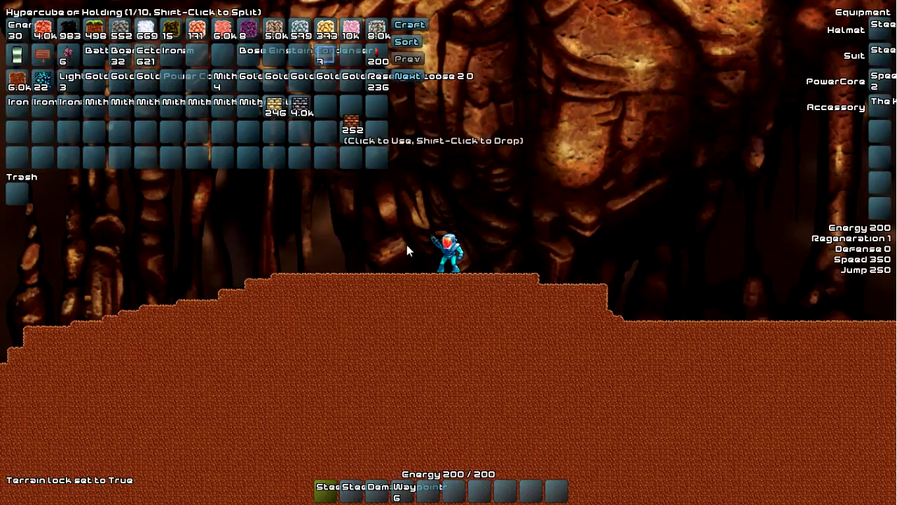
left_click(456, 490)
key("i")
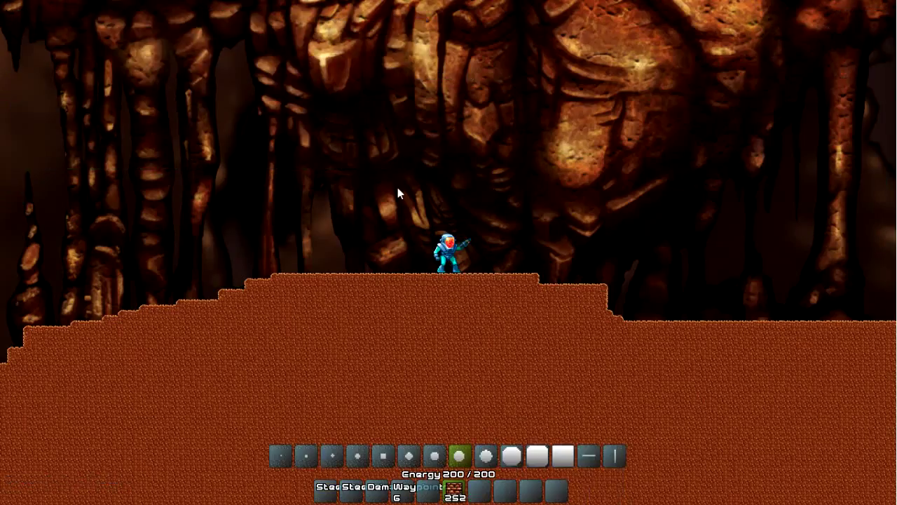
key("a")
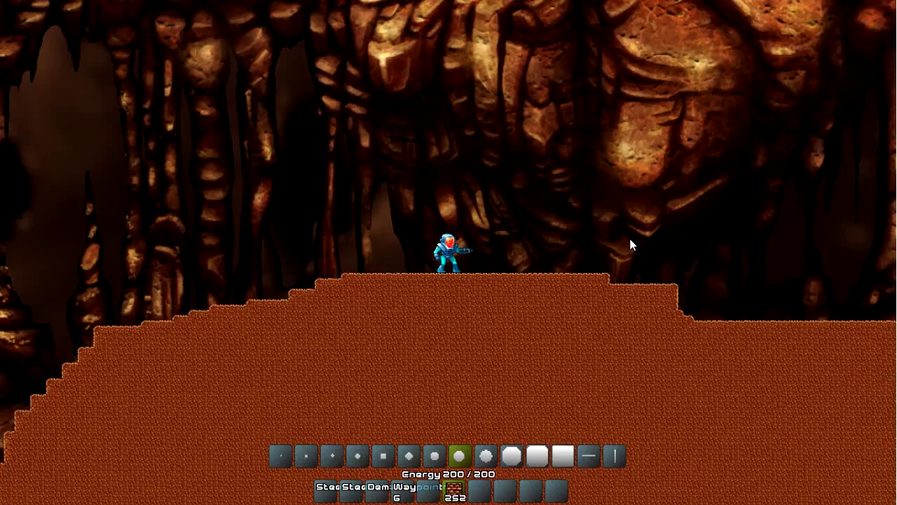
Save the current map with the /mapsave chat command, and select the Steel Blaster in the second hotbar slot
key("Return")
type("/")
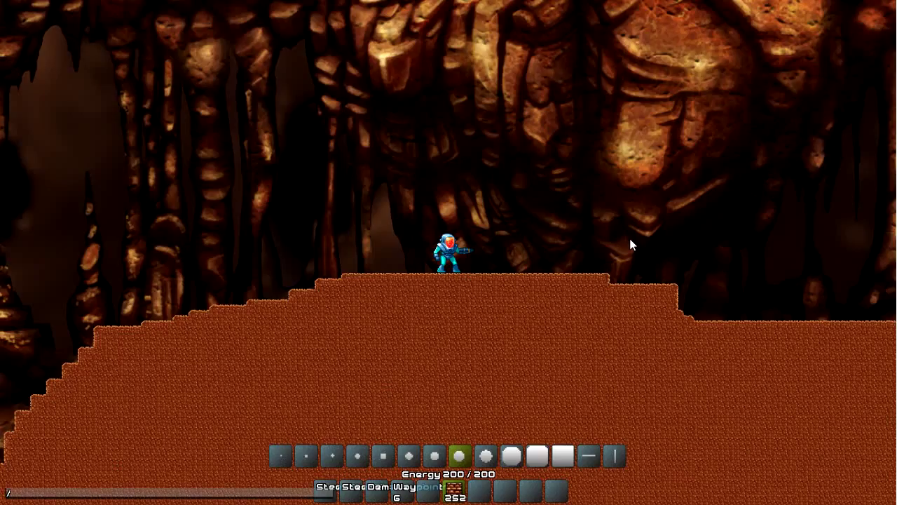
type("mapsave")
key("Return")
left_click(353, 489)
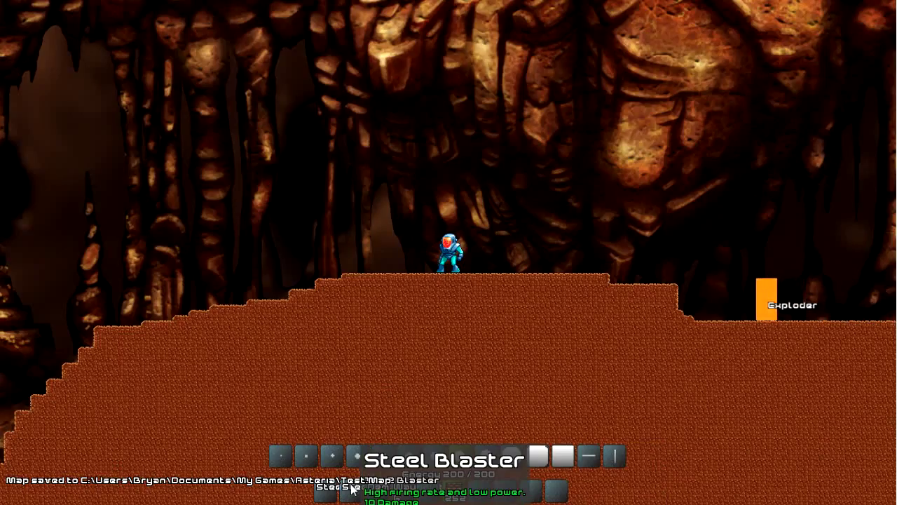
Try to download the map with the /mapdownload chat command
type("/")
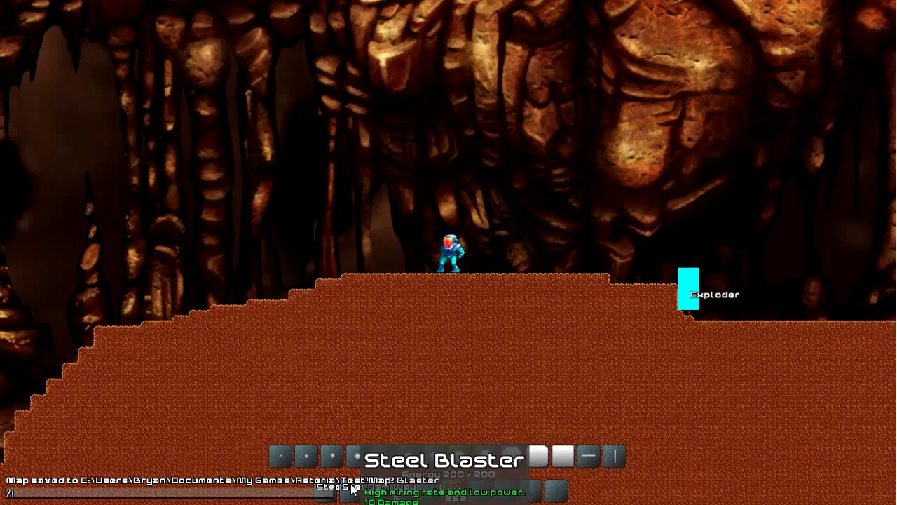
type("mapdo")
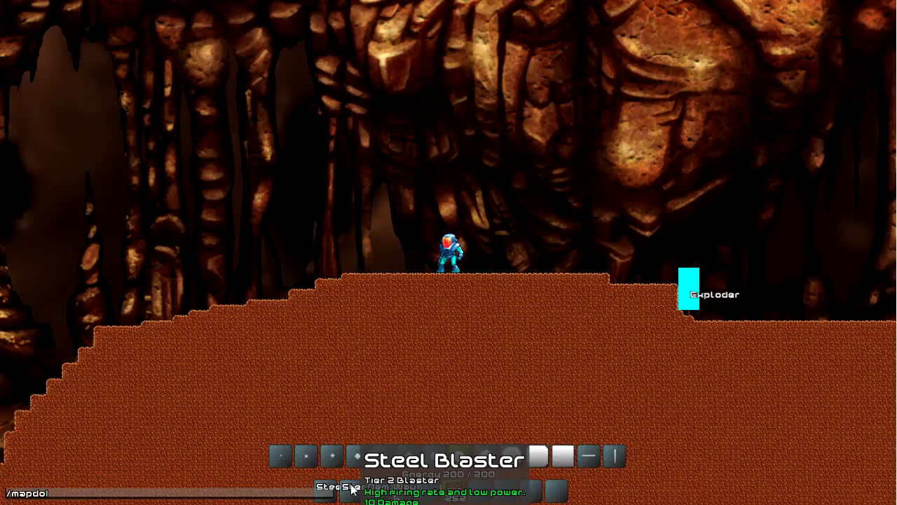
type("wnload")
key("Return")
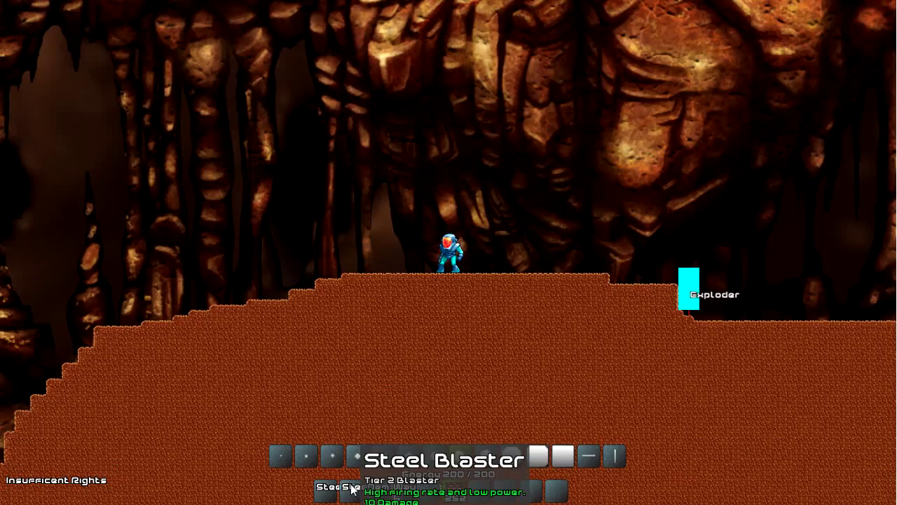
Summon all players to the current position with the /summonall chat command, and walk a short way along the mound
key("slash")
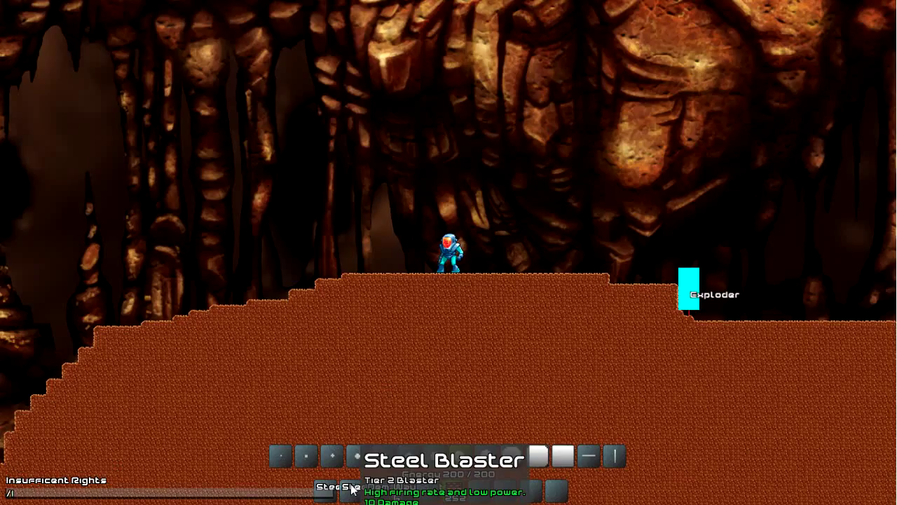
type("summonall")
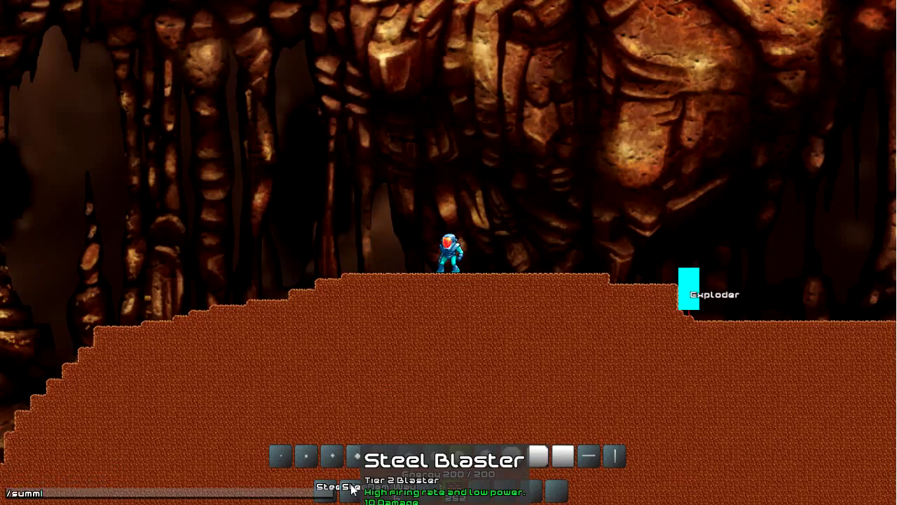
key("Return")
key("d")
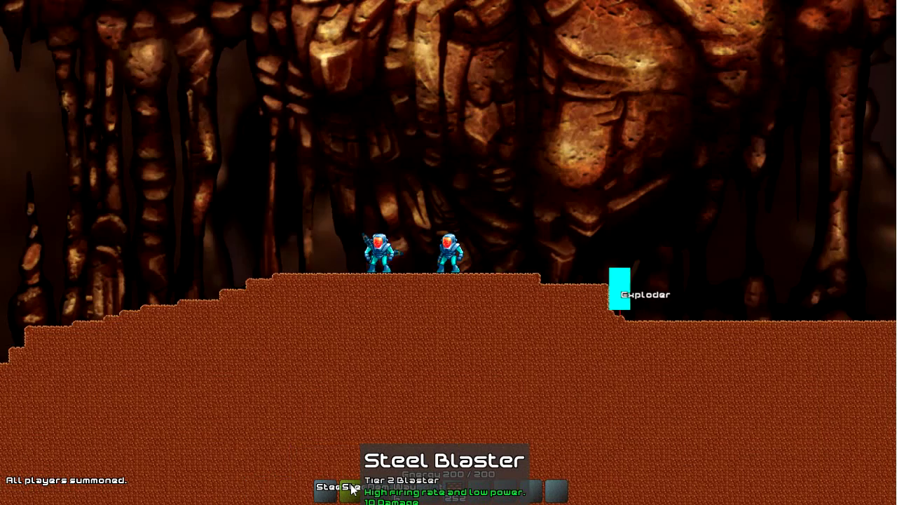
key("a")
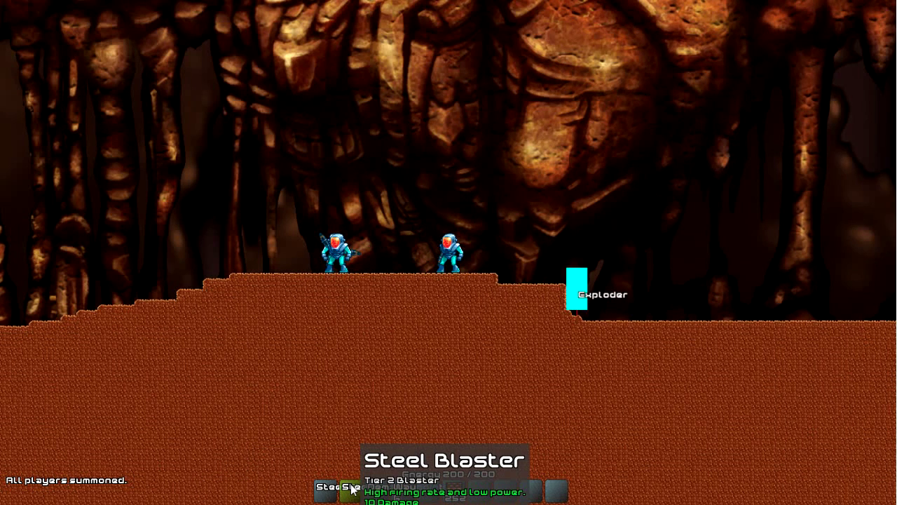